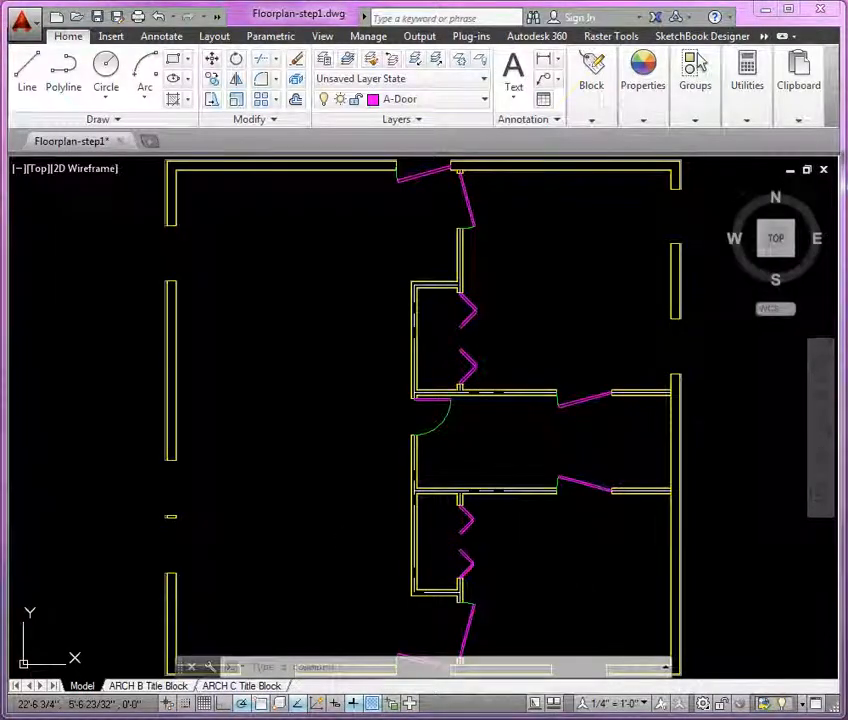
# Review the window detail in the Adobe Acrobat Pro PDF and examine the first window opening in the floor plan's bottom wall.
pyautogui.moveTo(2, 82); pyautogui.dragTo(485, 79)
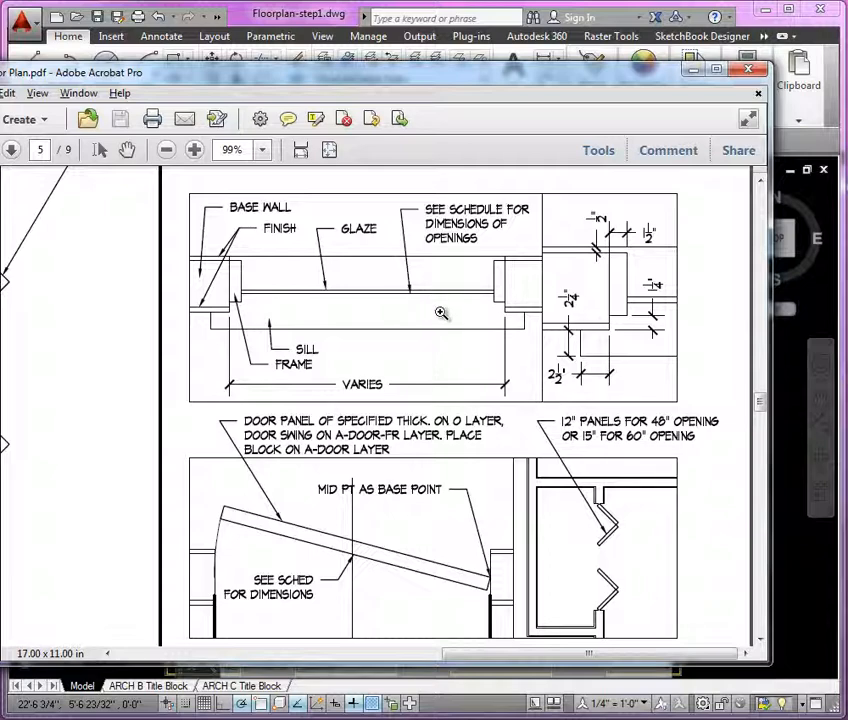
pyautogui.click(407, 60)
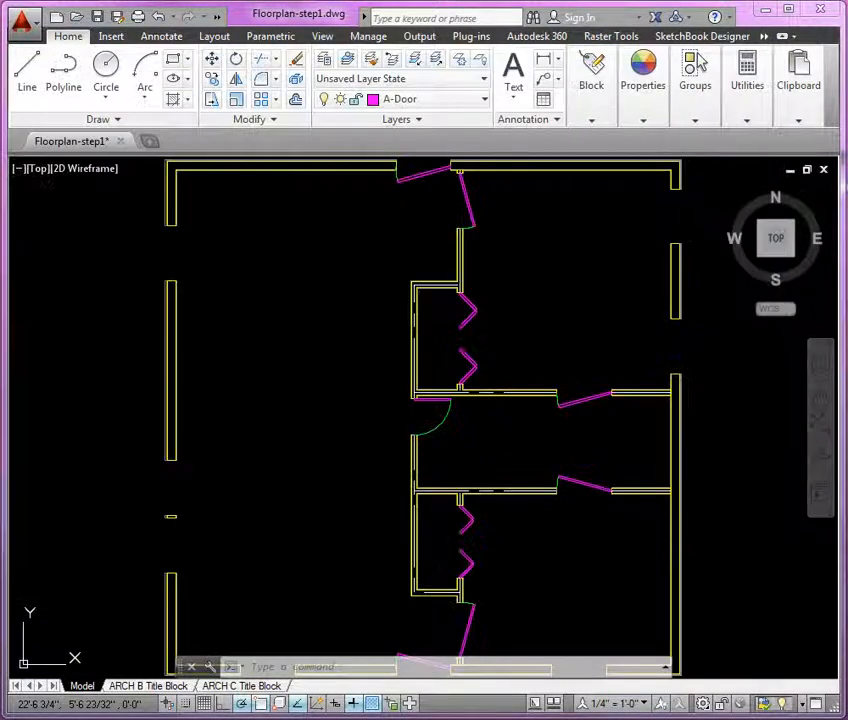
pyautogui.scroll(-2, 337, 240)
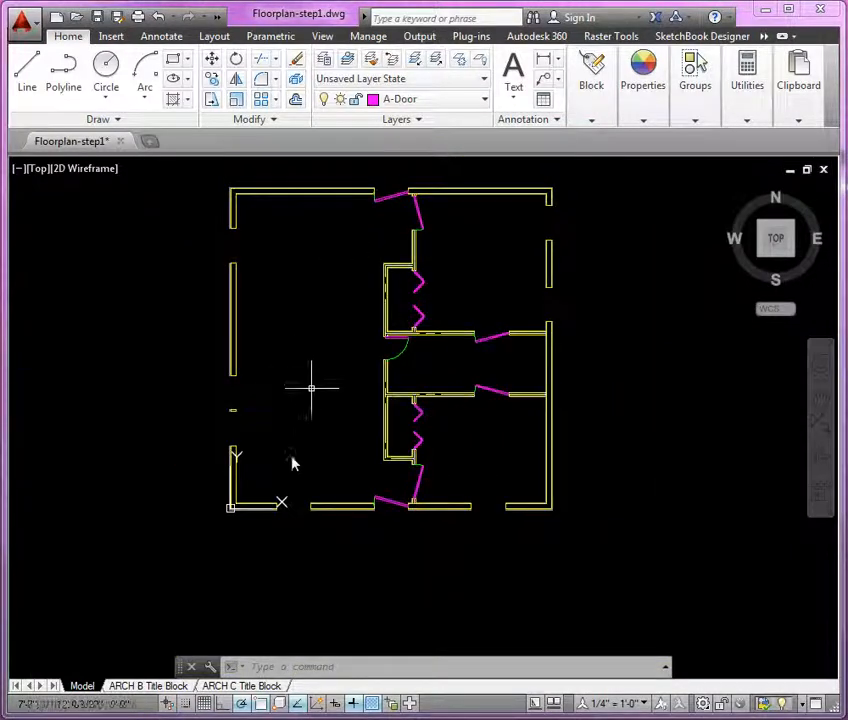
pyautogui.scroll(10, 282, 510)
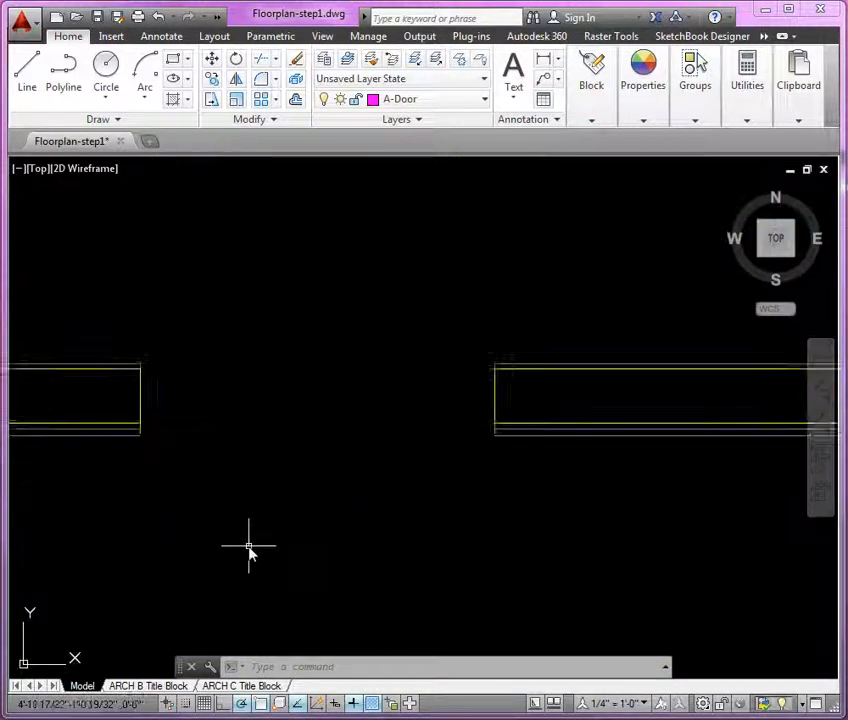
pyautogui.moveTo(250, 550); pyautogui.dragTo(380, 530, button='middle')
pyautogui.scroll(3, 420, 370)
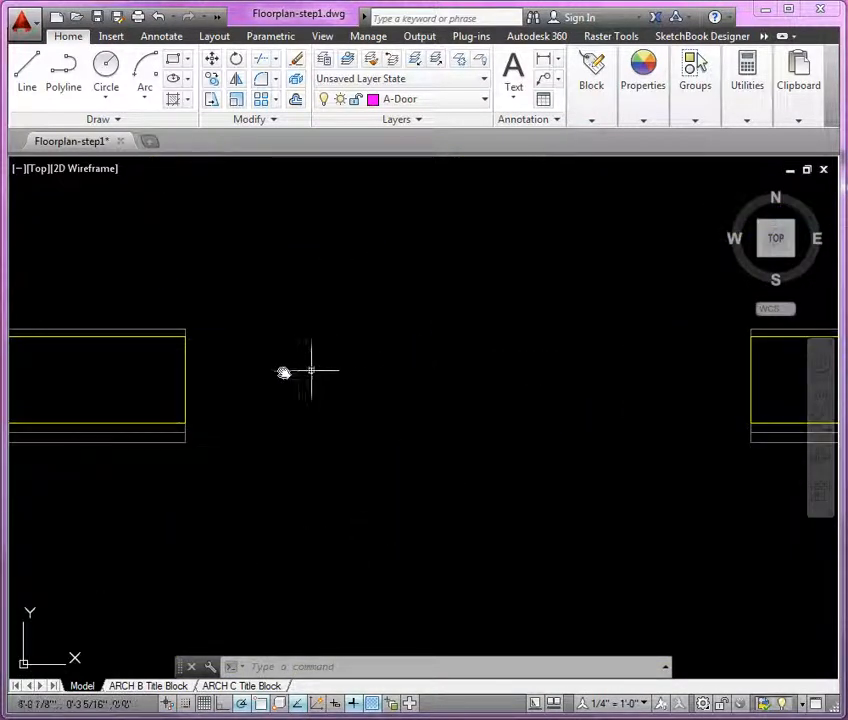
pyautogui.scroll(-2, 286, 372)
pyautogui.scroll(2, 410, 376)
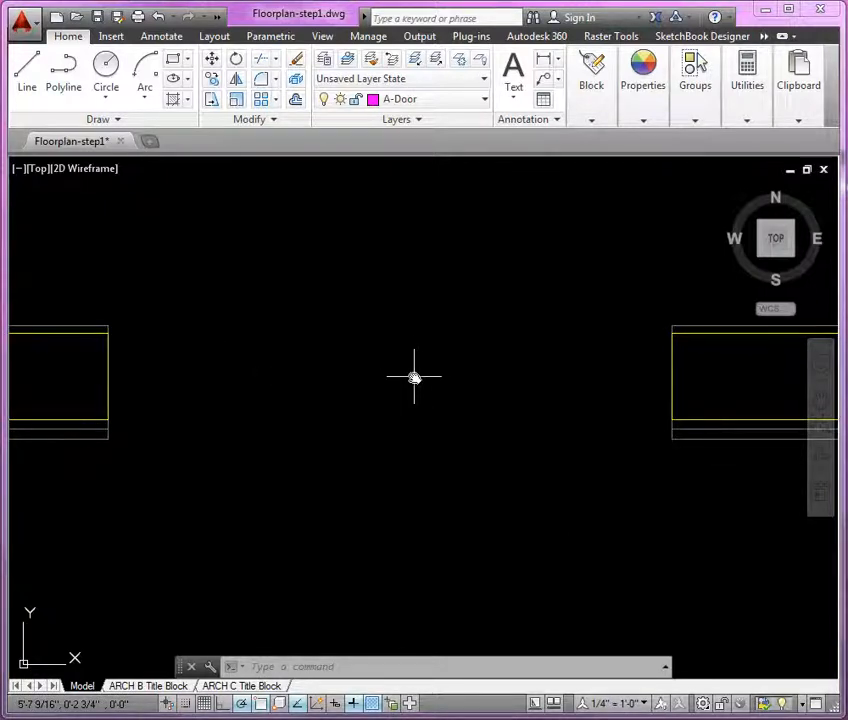
# Thaw the $xl-interior layer and make it current using the horizontal construction line across the window opening.
pyautogui.click(430, 102)
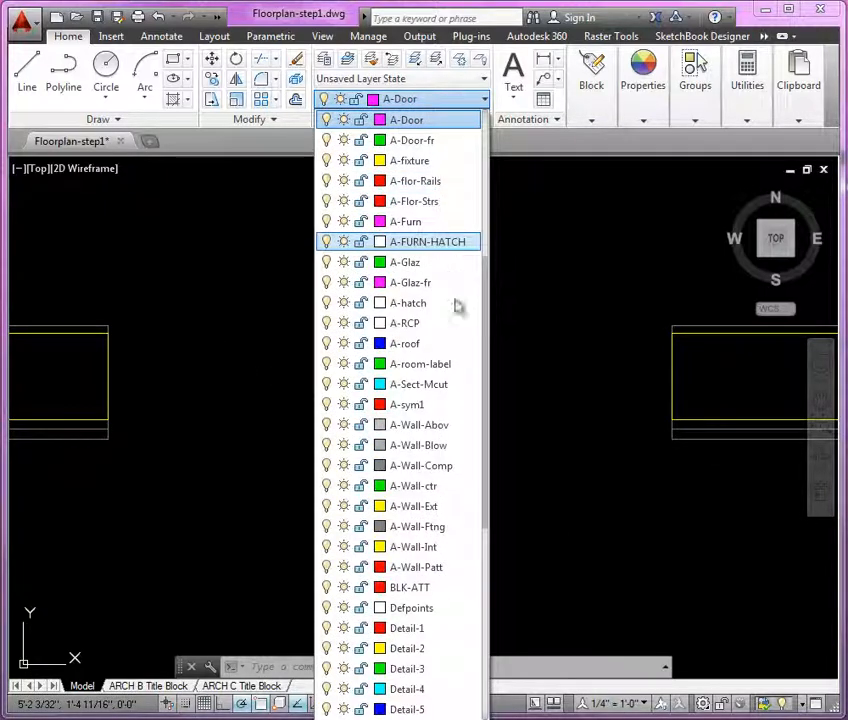
pyautogui.scroll(5, 455, 305)
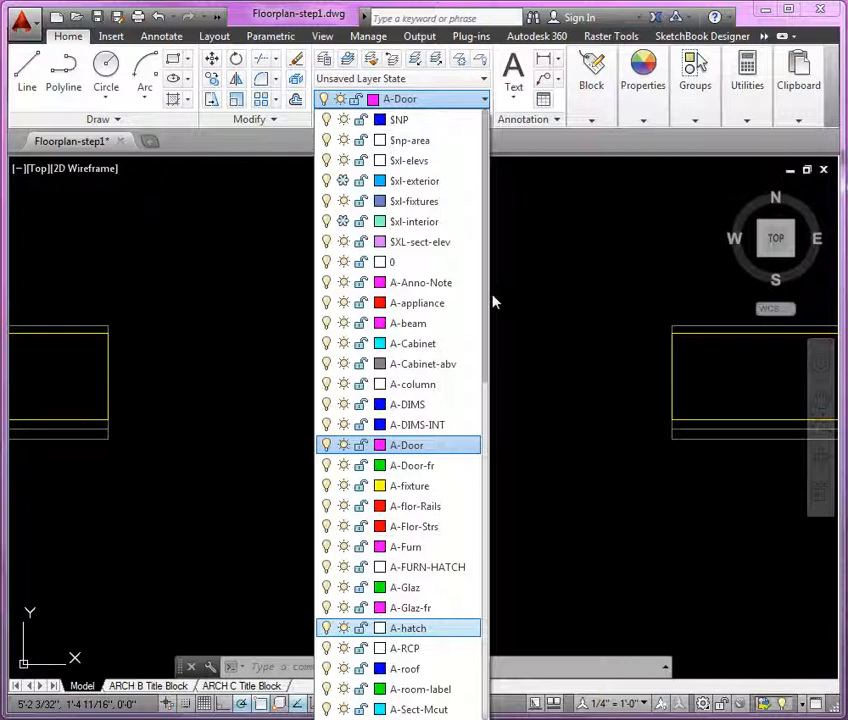
pyautogui.click(343, 221)
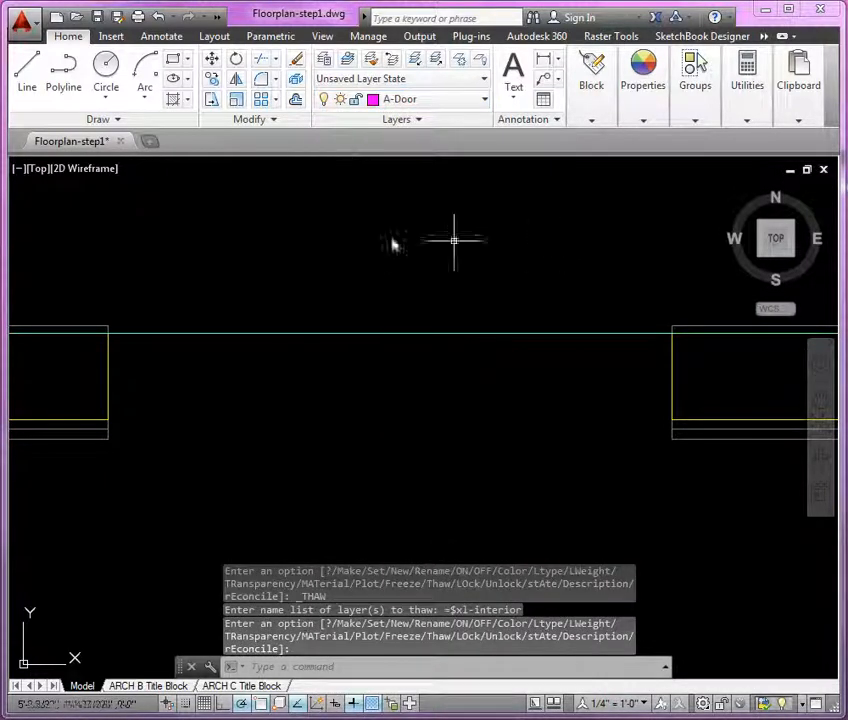
pyautogui.click(347, 58)
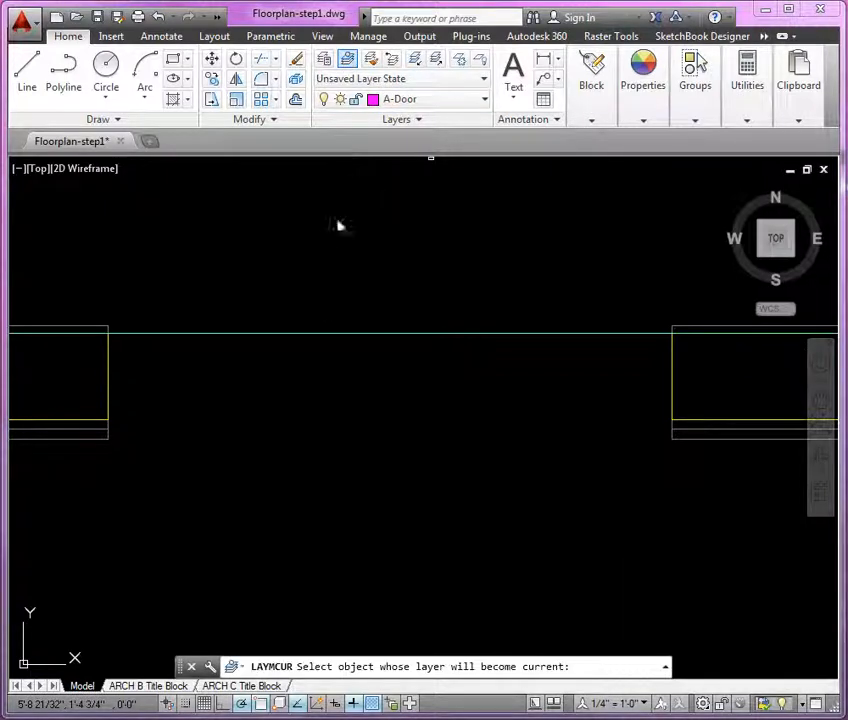
pyautogui.click(335, 336)
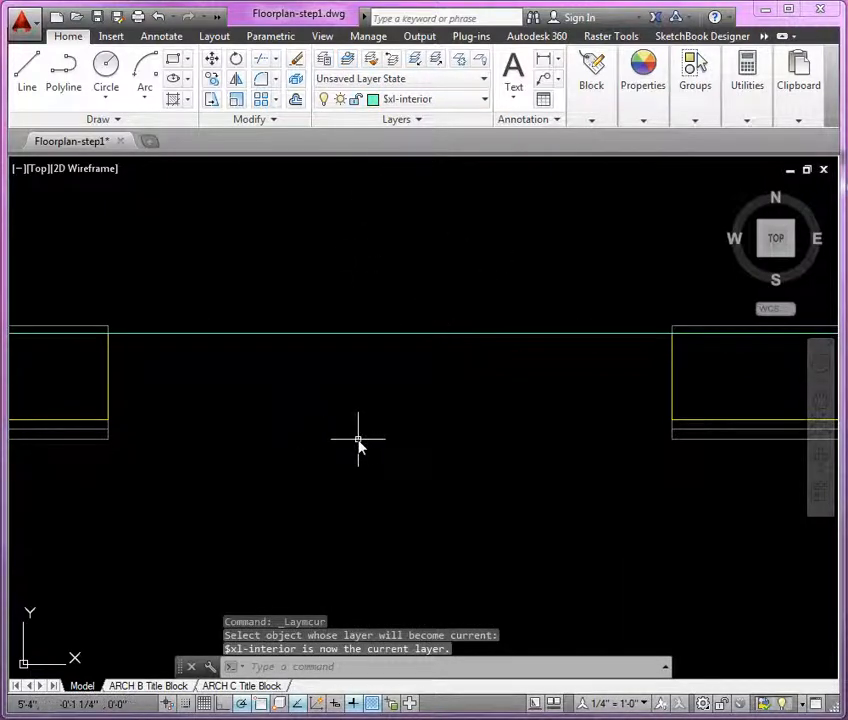
# Consult the window detail PDF again for the frame, glazing and sill dimensions.
pyautogui.moveTo(365, 444); pyautogui.dragTo(404, 435, button='middle')
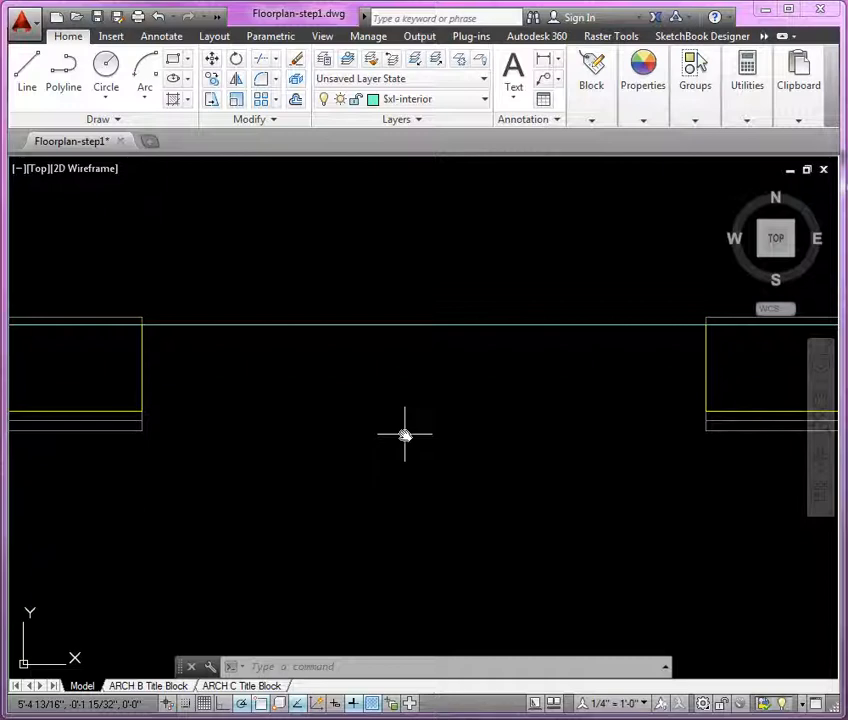
pyautogui.moveTo(0, 67)
pyautogui.mouseDown()
pyautogui.moveTo(488, 72)
pyautogui.moveTo(471, 78)
pyautogui.mouseUp()
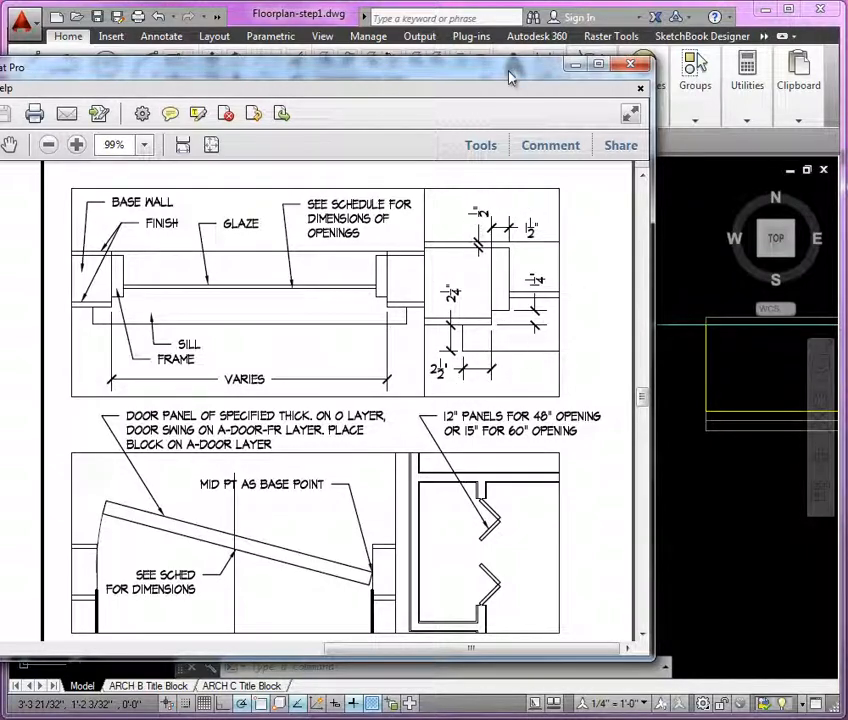
pyautogui.moveTo(483, 76); pyautogui.dragTo(0, 82)
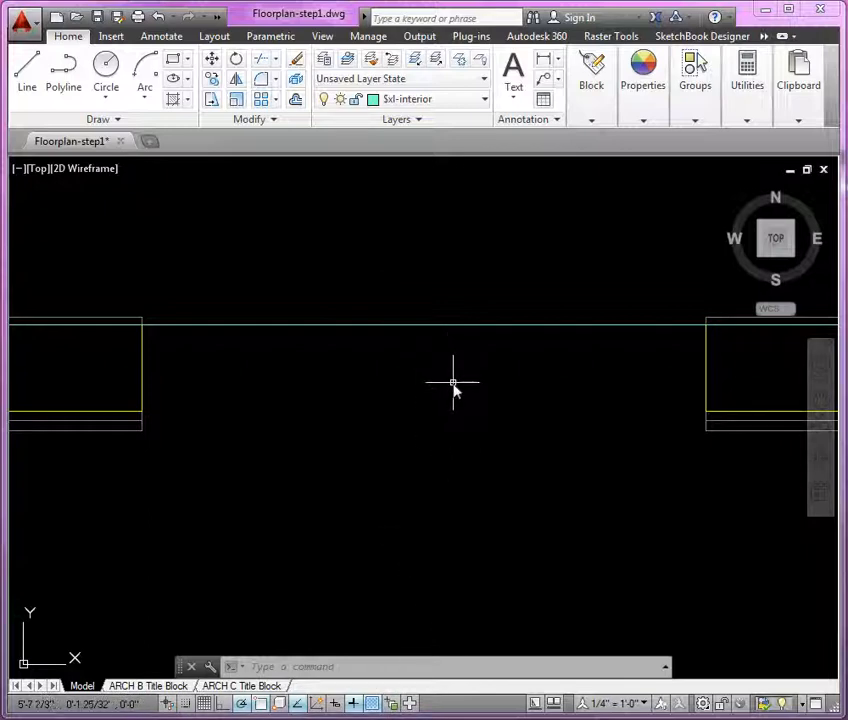
# Draw a vertical construction line along the wall end at the left side of the window opening.
pyautogui.moveTo(462, 407); pyautogui.dragTo(507, 408, button='middle')
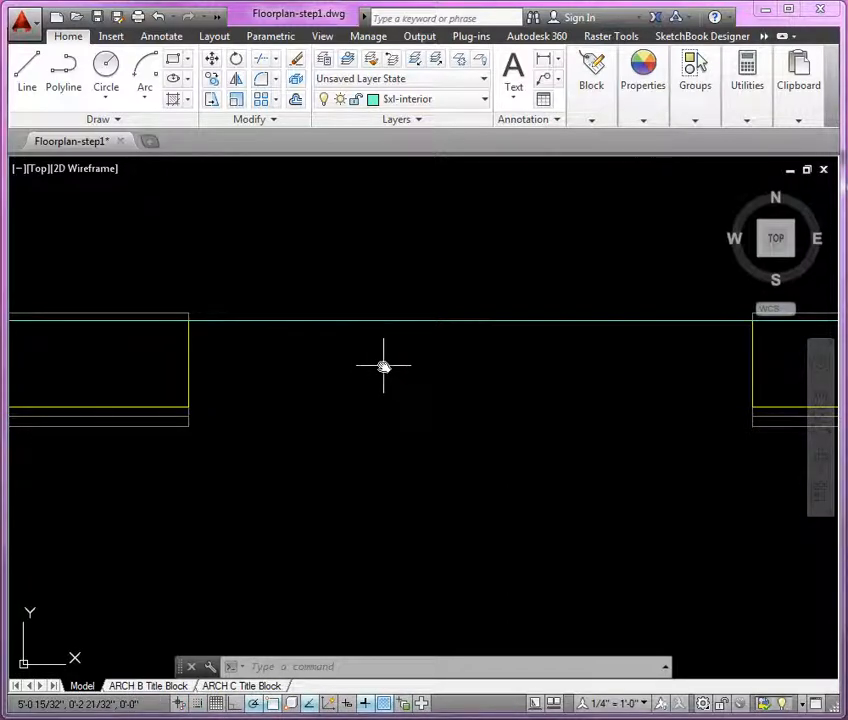
pyautogui.write('xl')
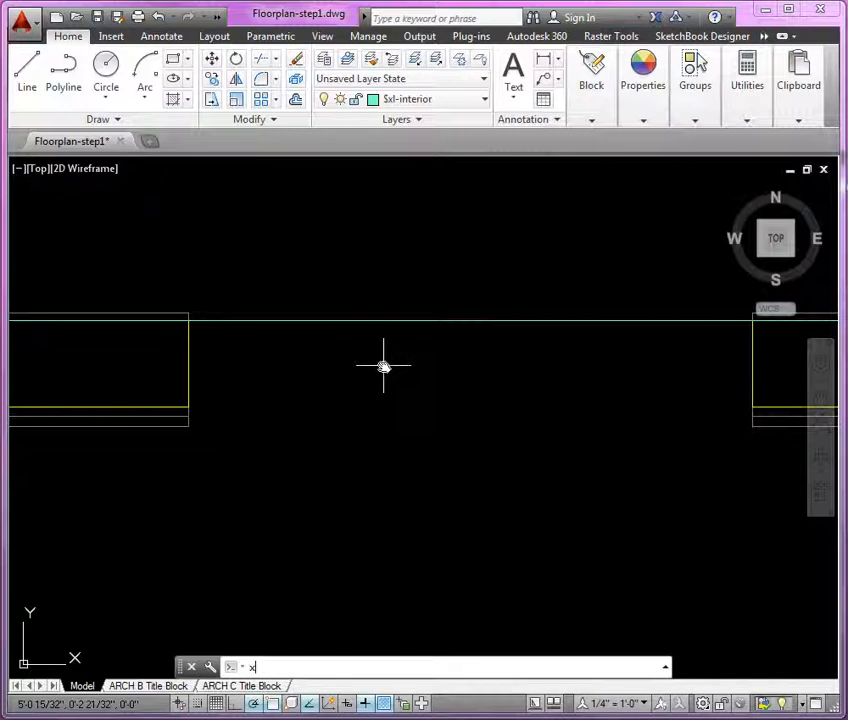
pyautogui.press('Return')
pyautogui.click(189, 321)
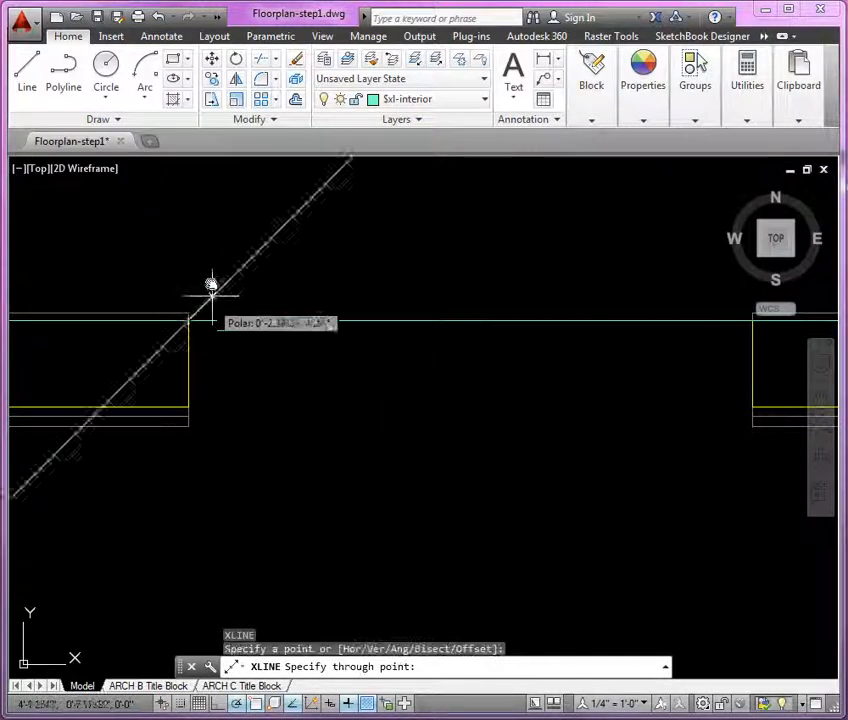
pyautogui.click(189, 266)
pyautogui.press('Return')
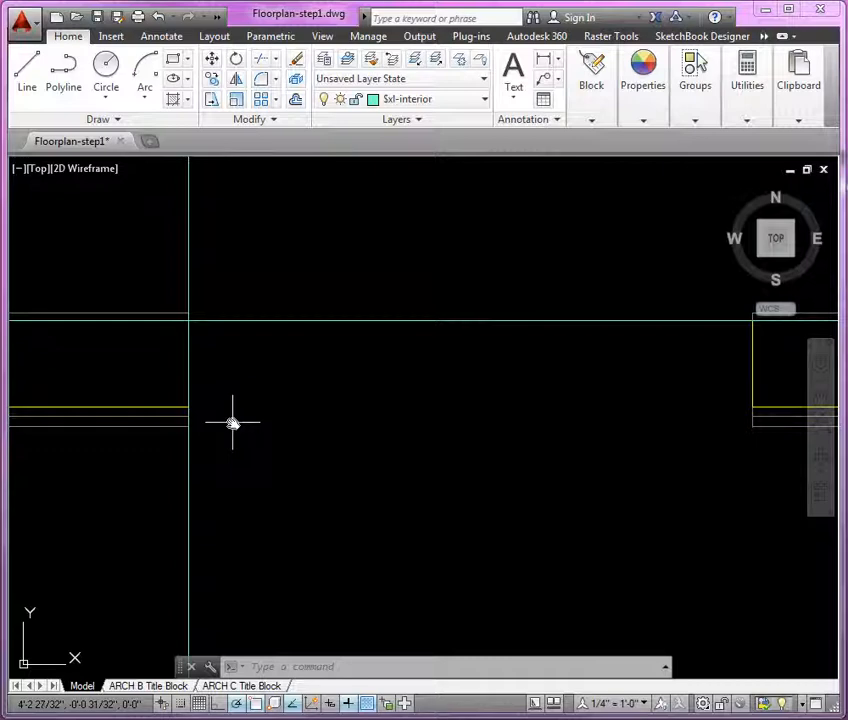
# Draw a horizontal construction line along the wall line just below the lower yellow wall face, extending across the window opening.
pyautogui.write('xl')
pyautogui.press('Return')
pyautogui.click(189, 416)
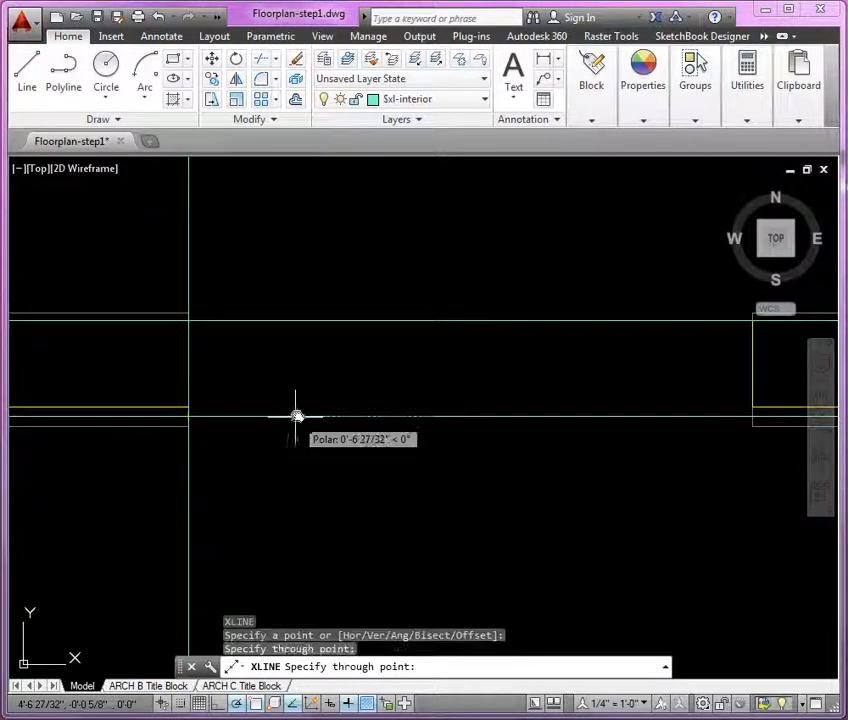
pyautogui.click(296, 416)
pyautogui.press('Return')
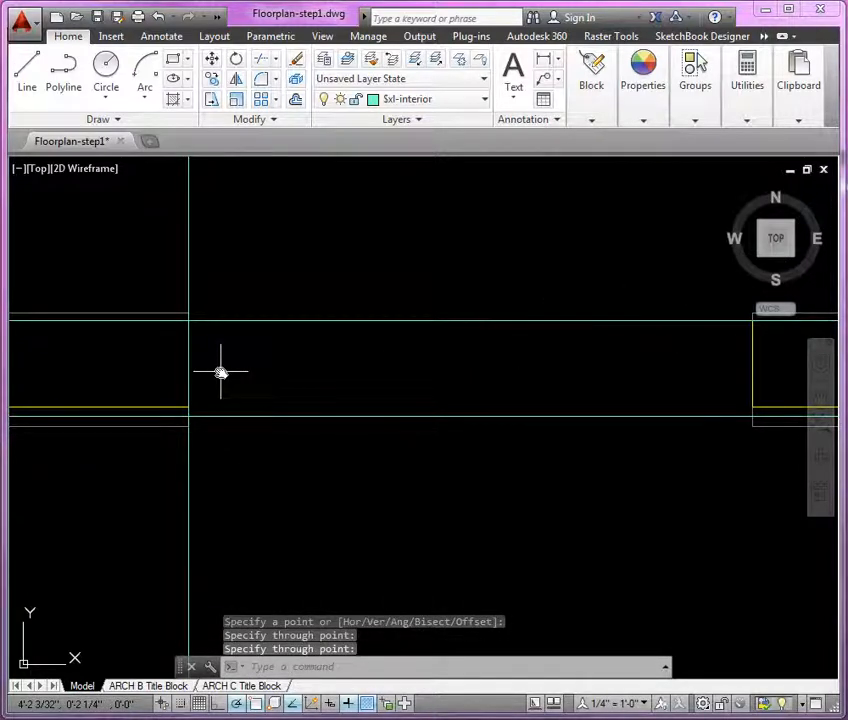
# Offset the vertical construction line 0.5 inch into the window opening.
pyautogui.write('o')
pyautogui.press('Return')
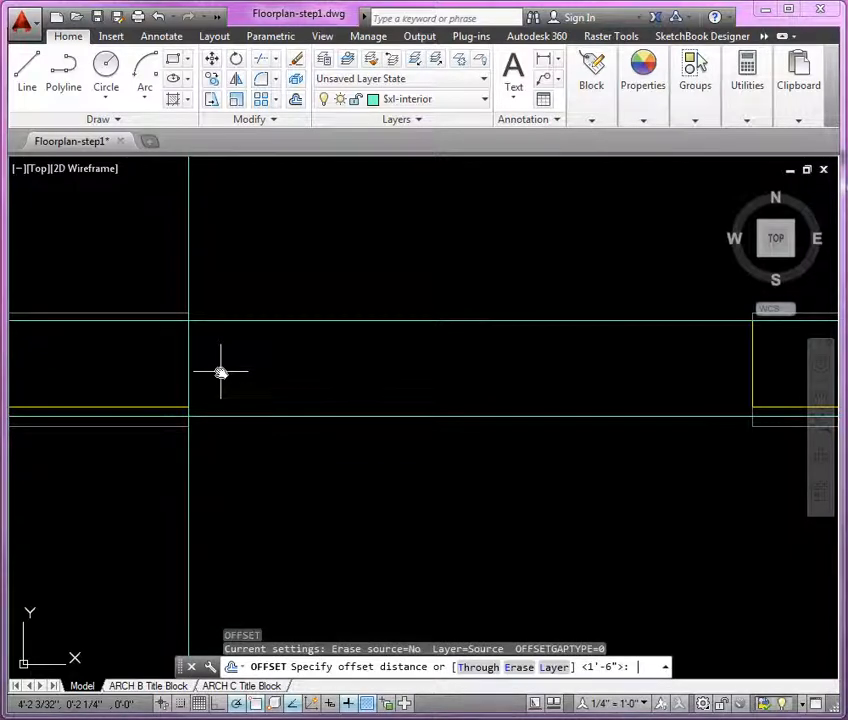
pyautogui.write('.5')
pyautogui.press('Return')
pyautogui.click(189, 293)
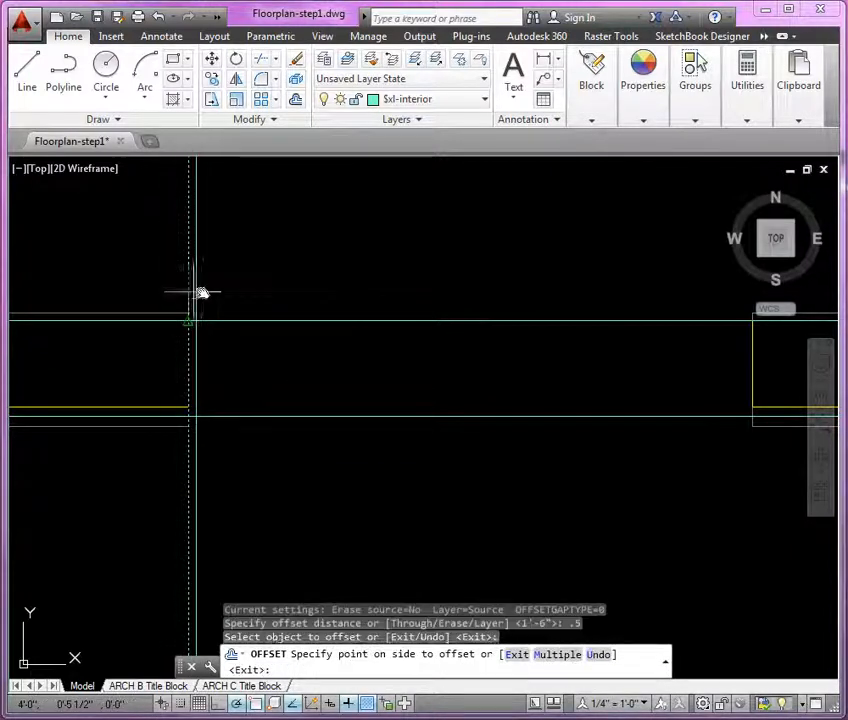
pyautogui.click(145, 388)
pyautogui.scroll(3, 114, 390)
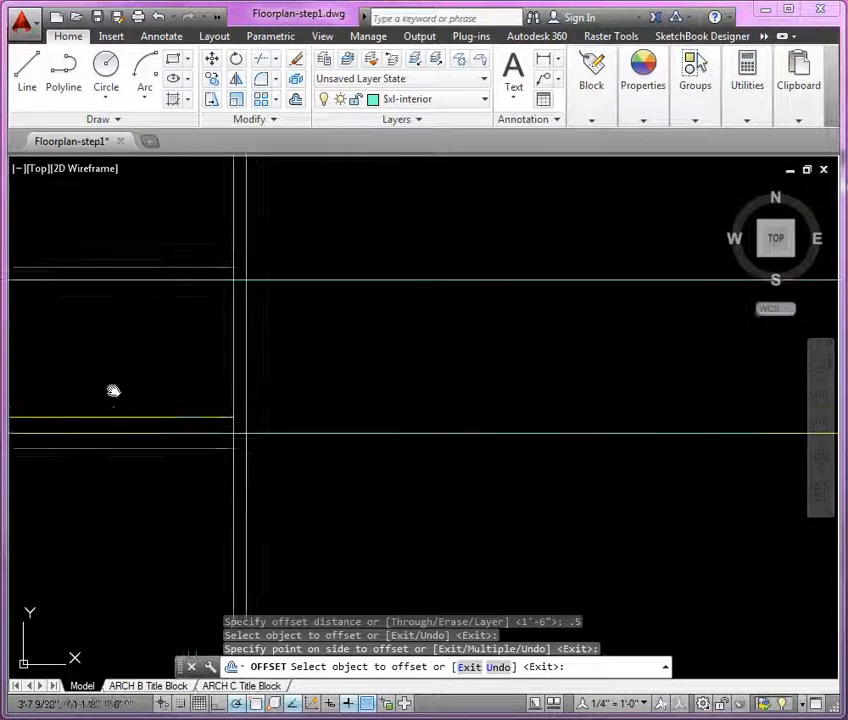
pyautogui.press('Return')
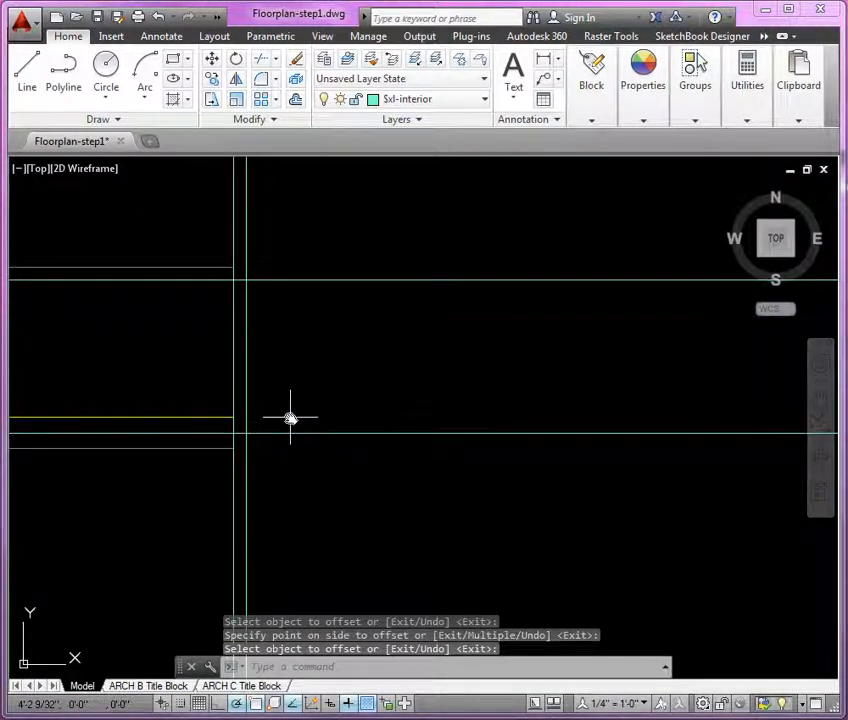
# Offset the lower horizontal construction line 1.25 inches upward into the wall thickness.
pyautogui.press('Return')
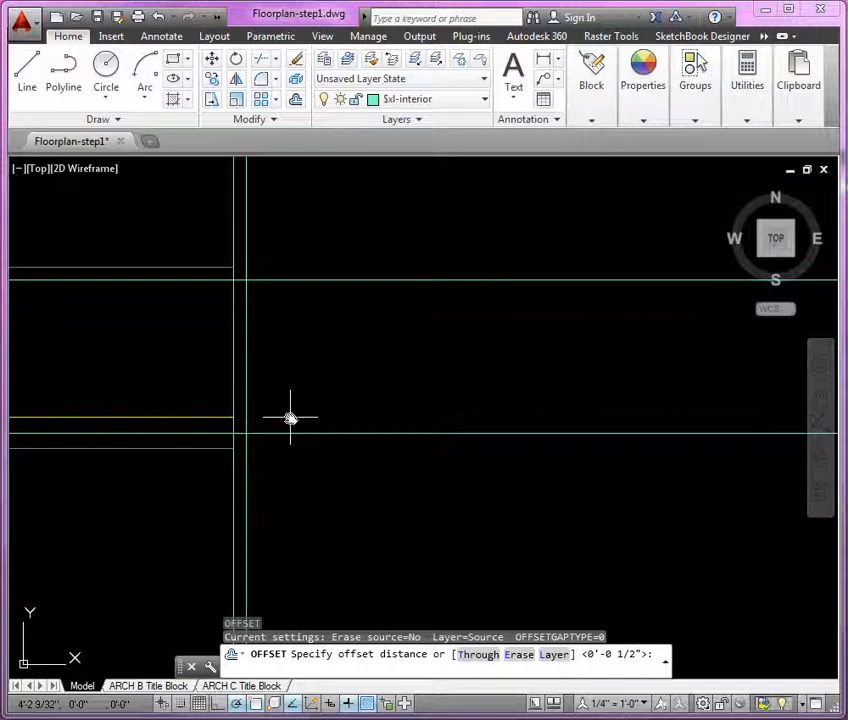
pyautogui.write('1.25')
pyautogui.press('Return')
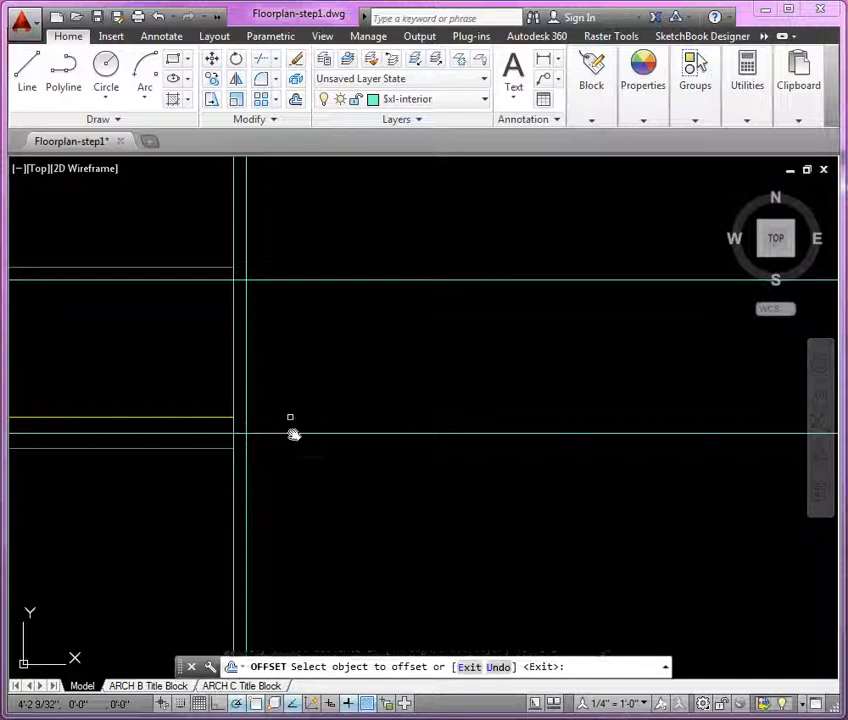
pyautogui.click(292, 434)
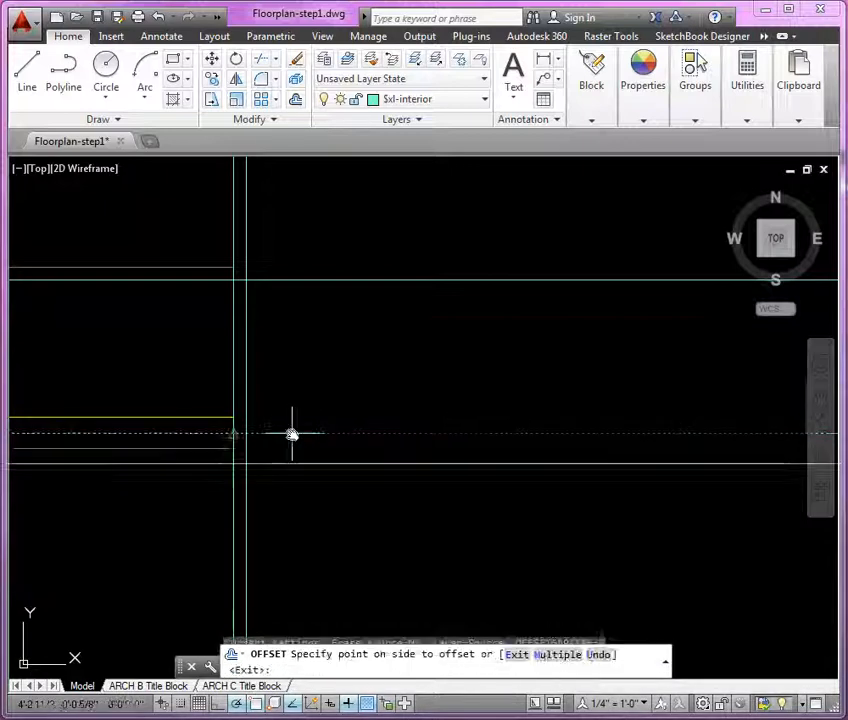
pyautogui.click(298, 360)
pyautogui.press('Return')
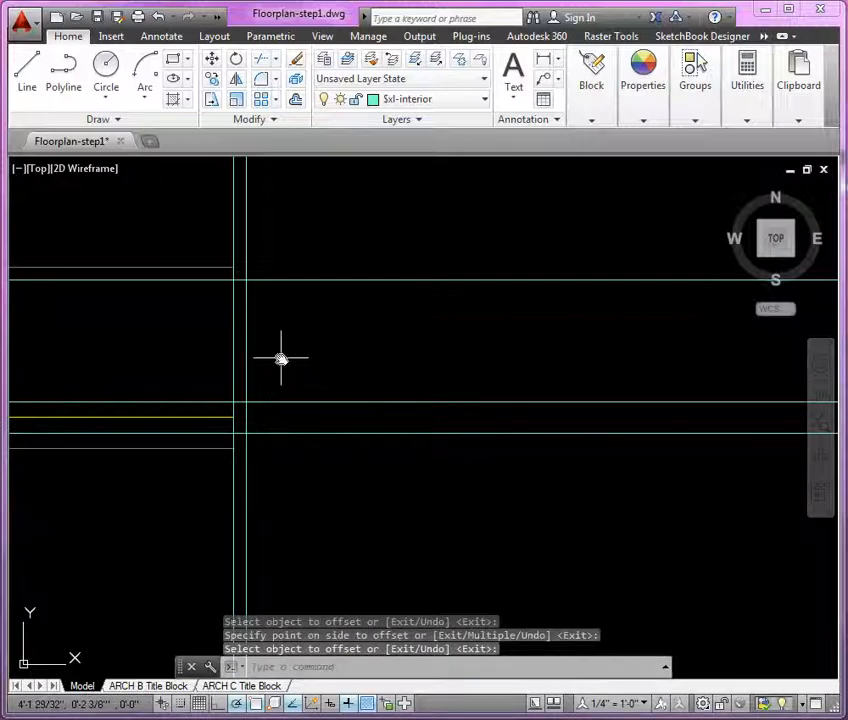
# Delete the 0.5-inch vertical offset line and offset the wall-end construction line 1.5 inches into the window opening instead.
pyautogui.click(246, 297)
pyautogui.press('Delete')
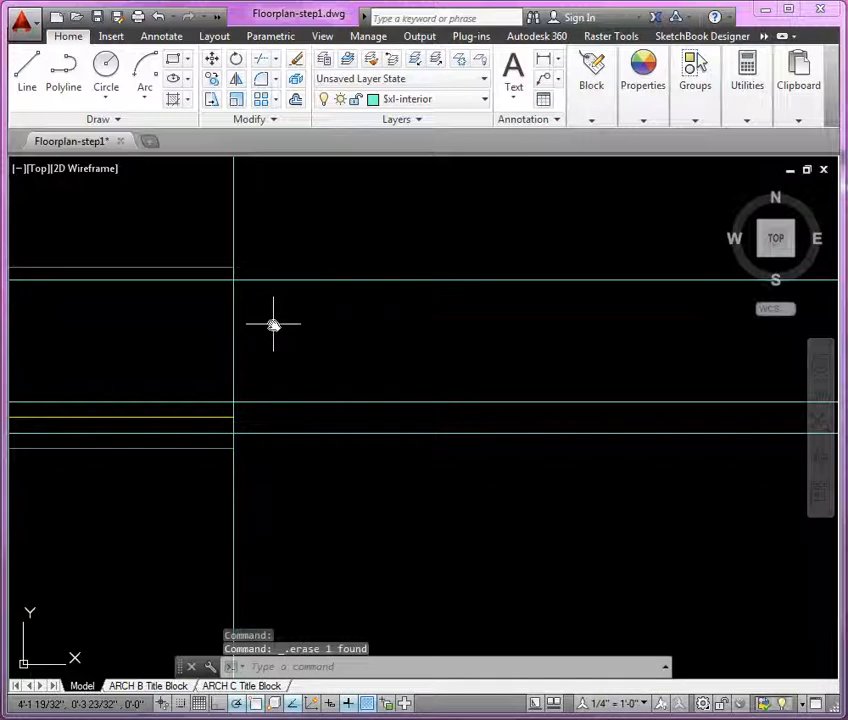
pyautogui.write('o')
pyautogui.press('Return')
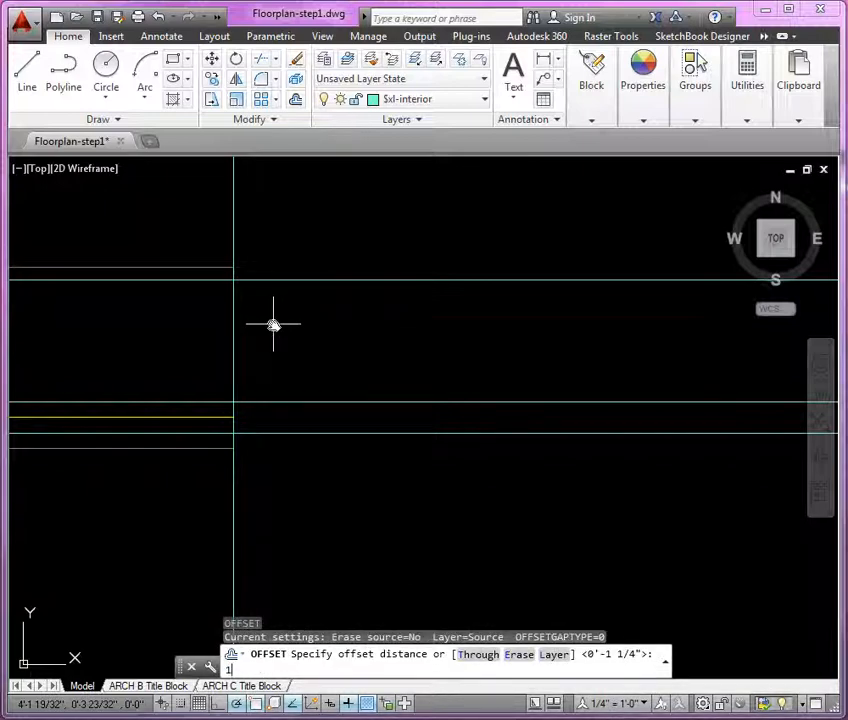
pyautogui.write('1.5')
pyautogui.press('Return')
pyautogui.click(233, 252)
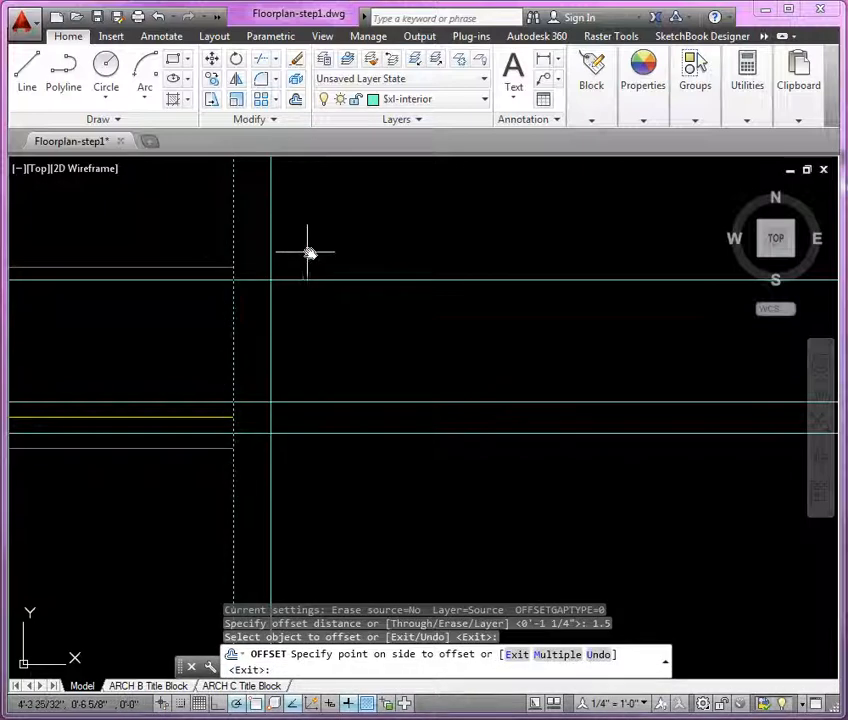
pyautogui.click(316, 262)
pyautogui.press('Return')
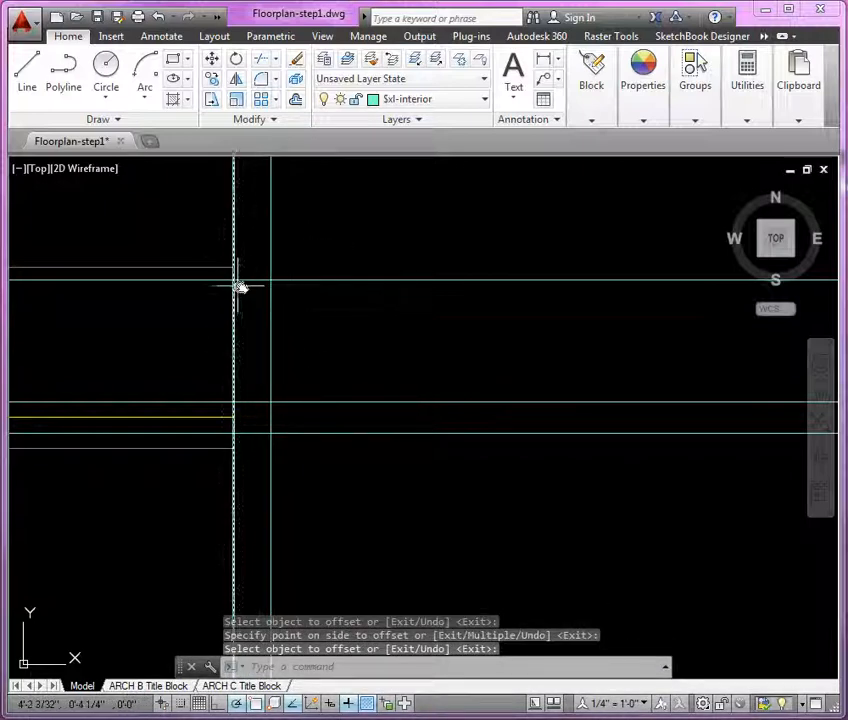
# Make layer 0 the current layer.
pyautogui.click(455, 104)
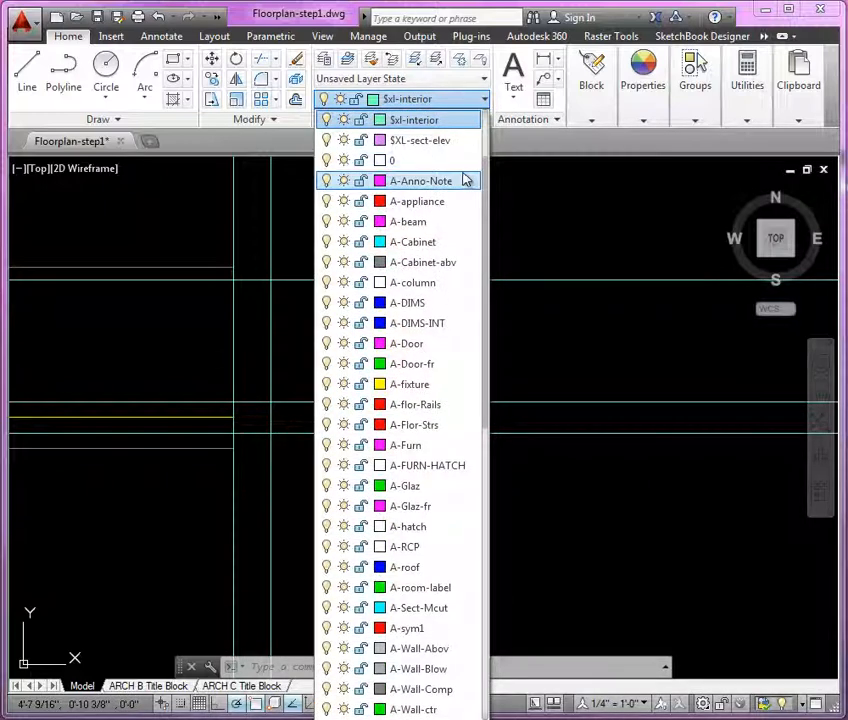
pyautogui.scroll(2, 466, 178)
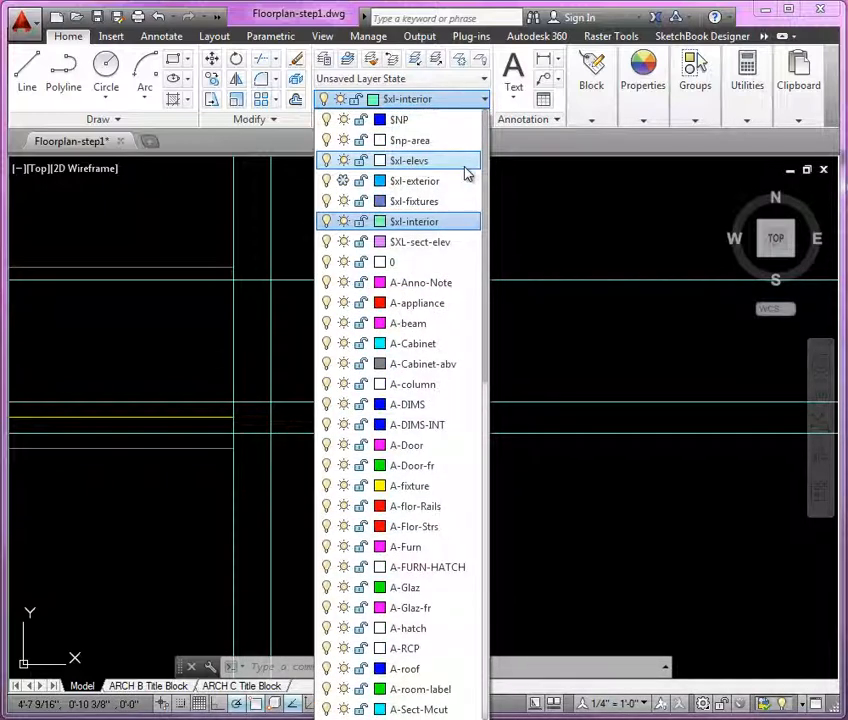
pyautogui.click(421, 266)
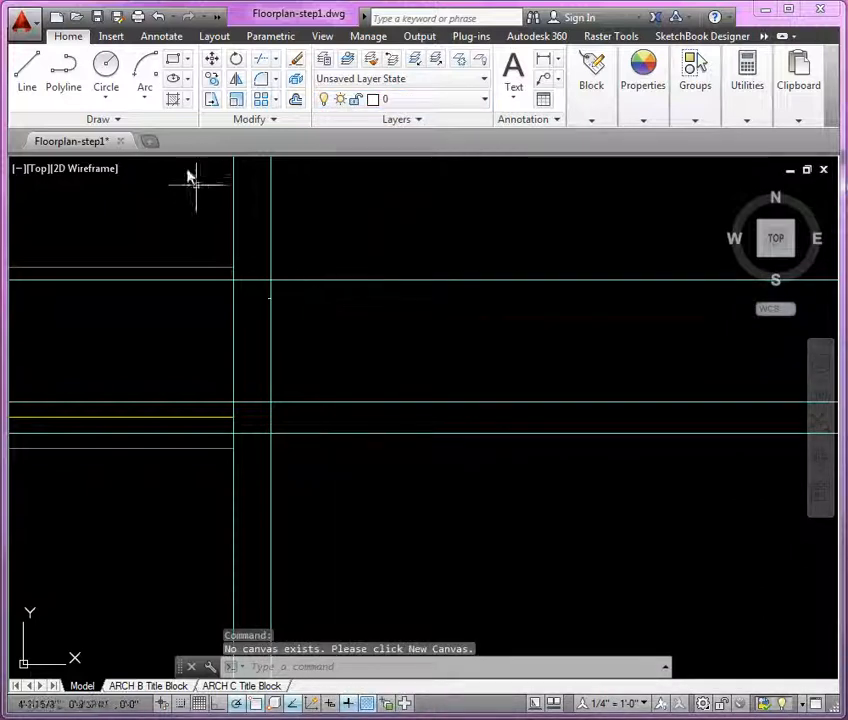
# Draw the window frame outline as three connected lines through the construction-line intersections, starting and ending on the wall-end construction line.
pyautogui.click(30, 82)
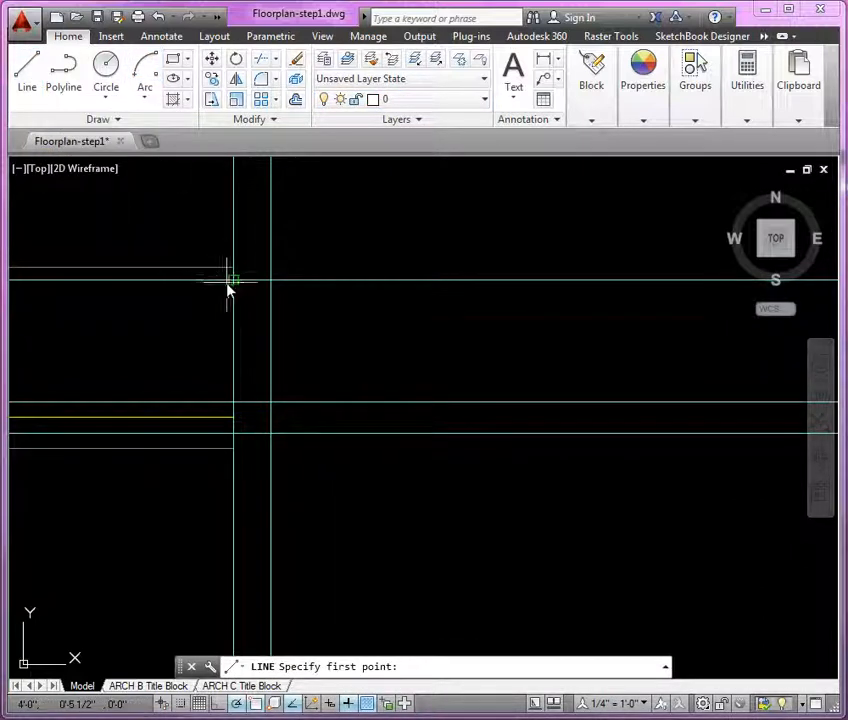
pyautogui.click(236, 286)
pyautogui.click(270, 281)
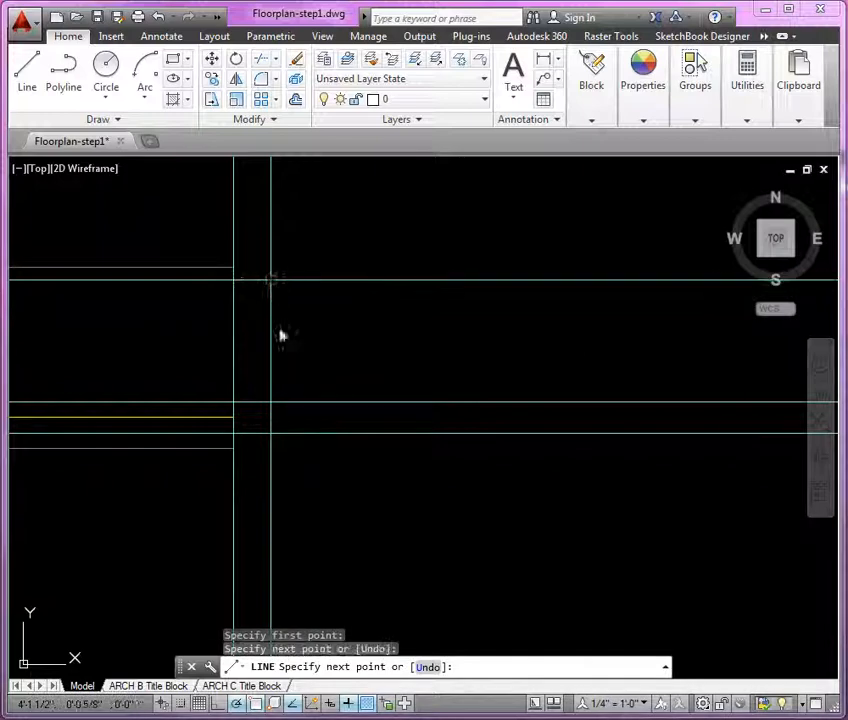
pyautogui.click(270, 403)
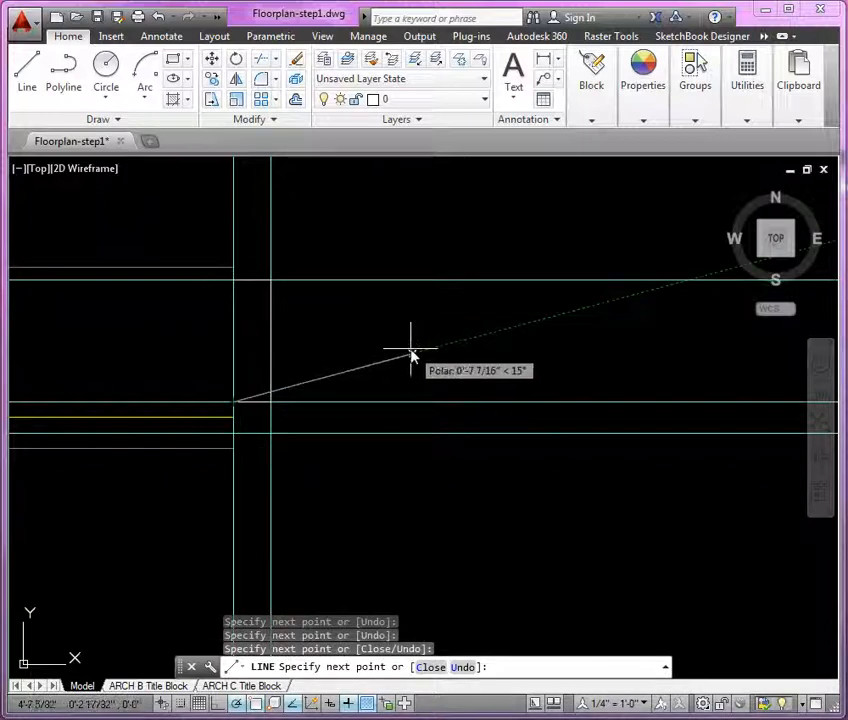
pyautogui.press('Return')
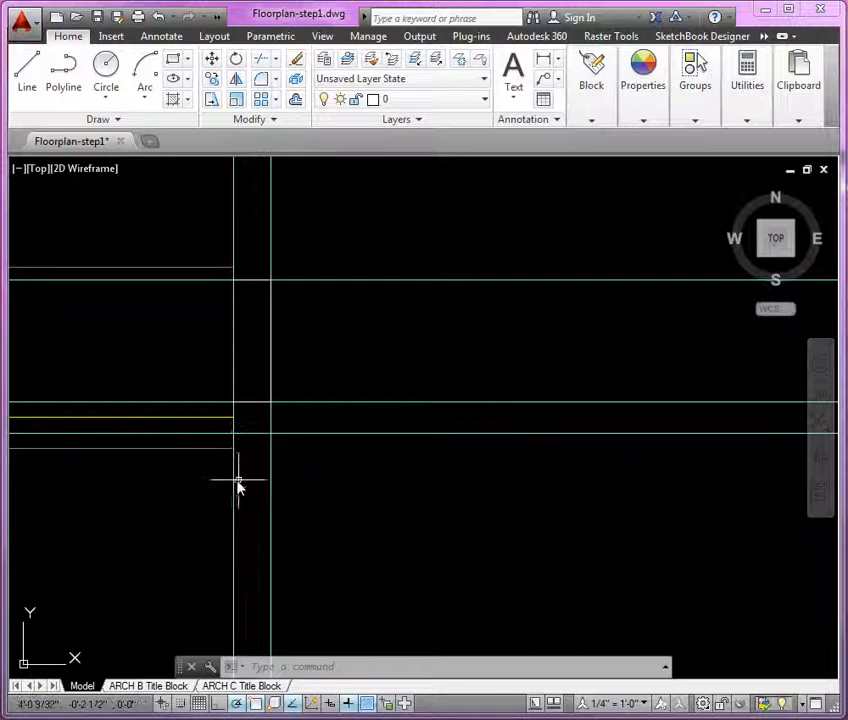
# Check the sill in the PDF window detail and draw a horizontal construction line through the lower finish corner of the wall end.
pyautogui.moveTo(234, 484)
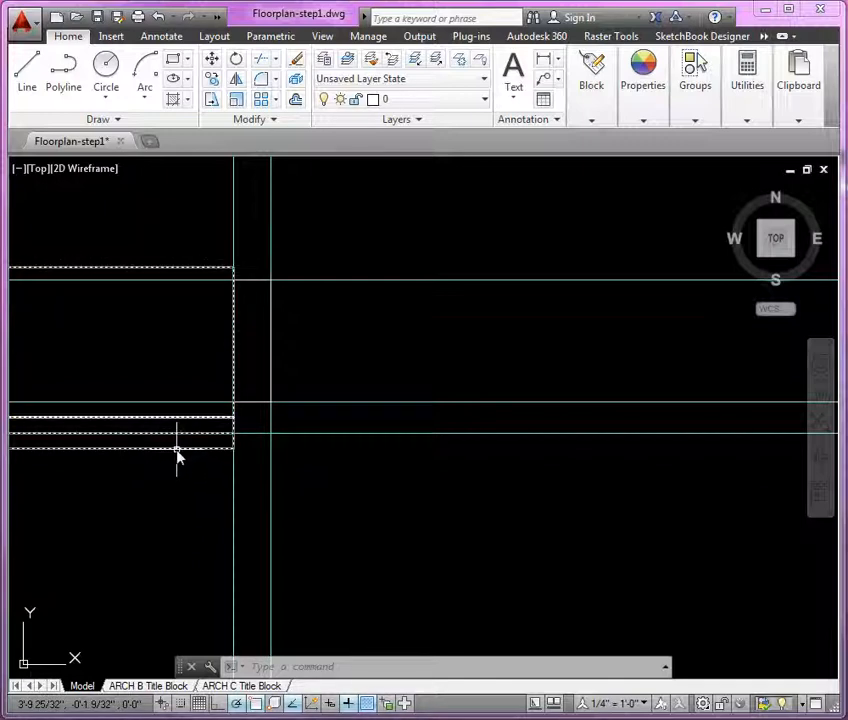
pyautogui.moveTo(177, 453)
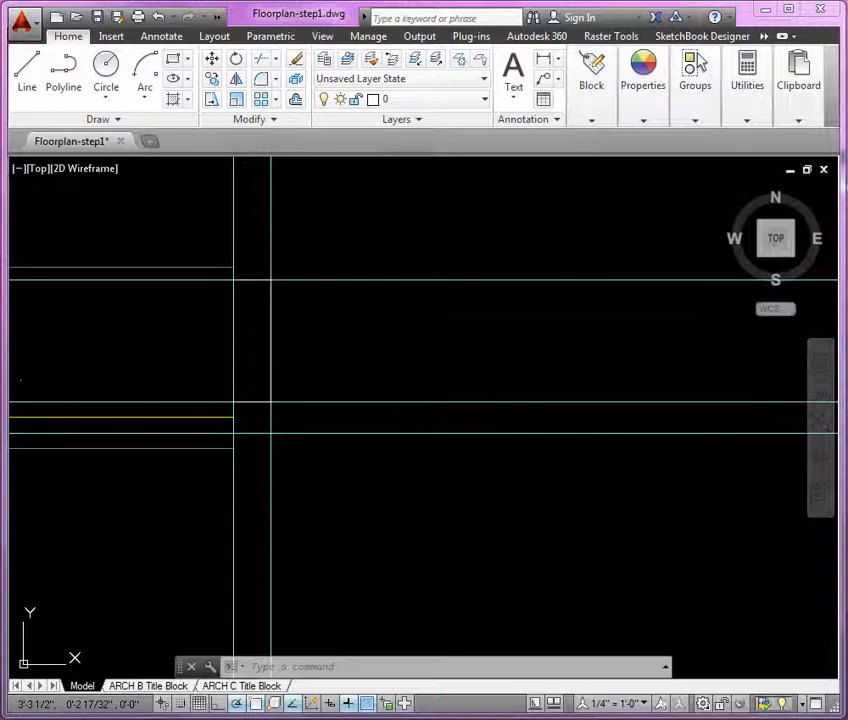
pyautogui.moveTo(0, 68); pyautogui.dragTo(204, 69)
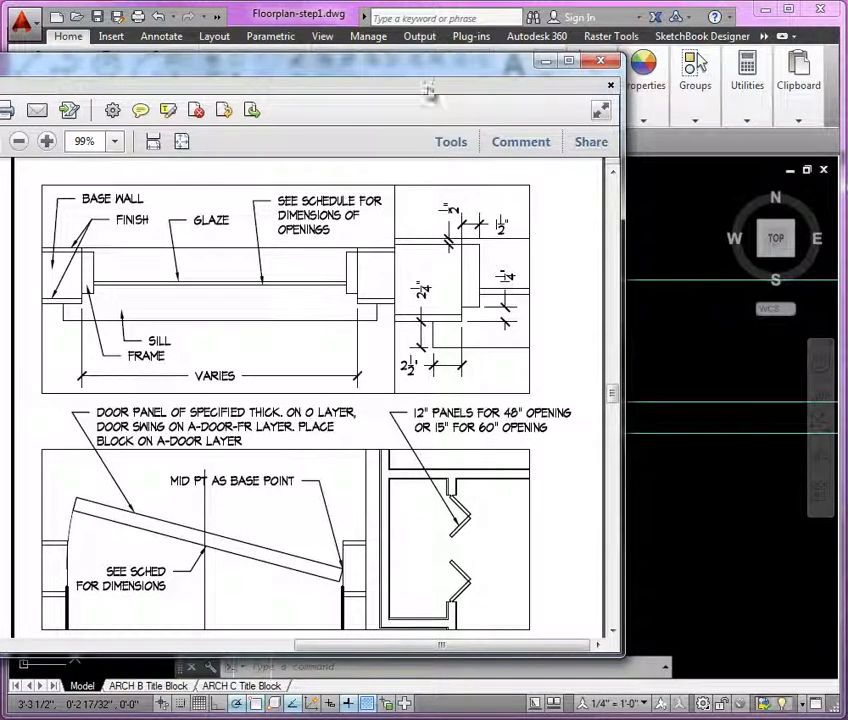
pyautogui.moveTo(445, 84); pyautogui.dragTo(0, 80)
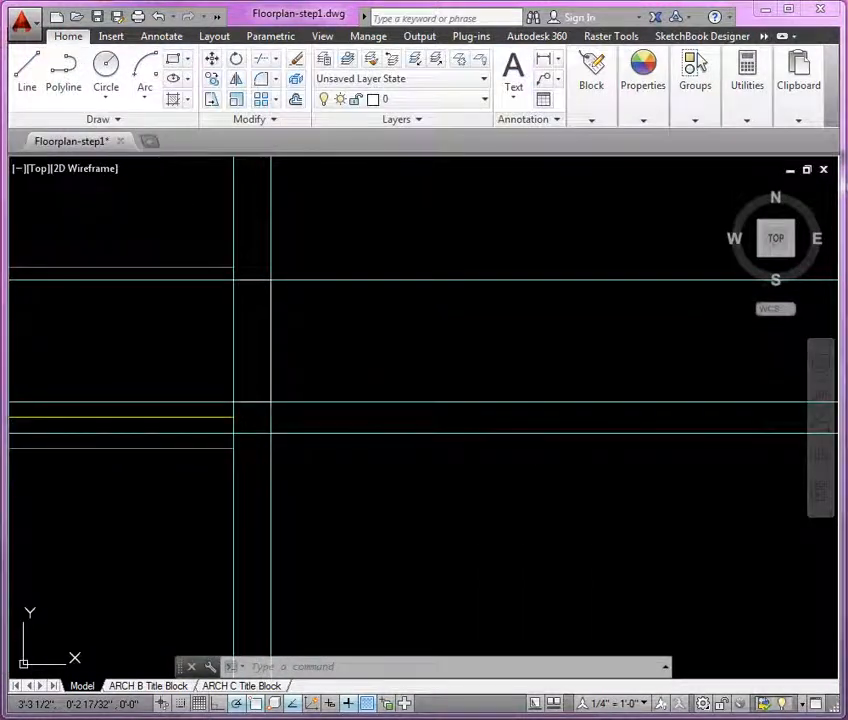
pyautogui.click(438, 507)
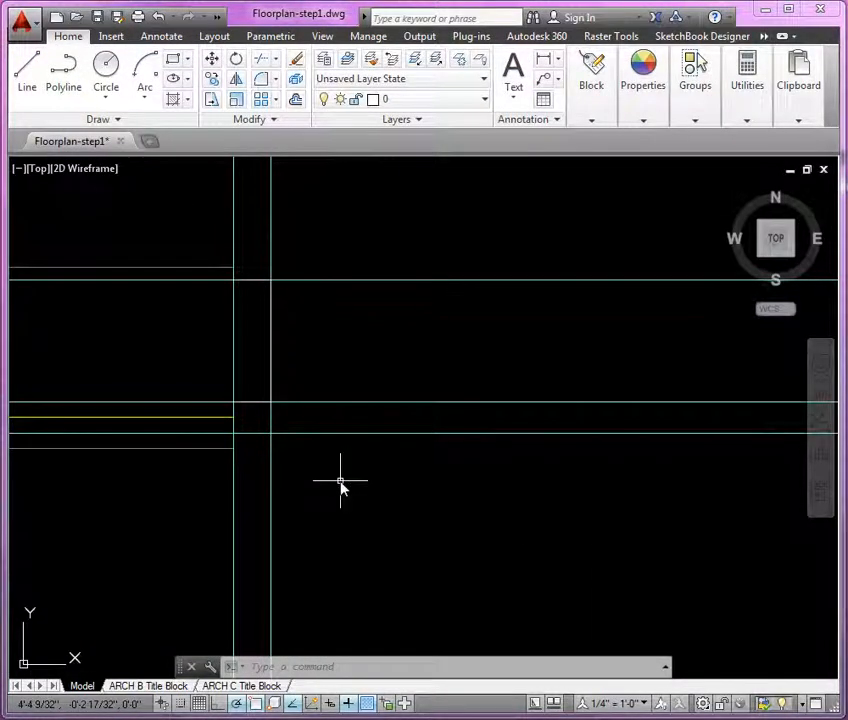
pyautogui.write('xl')
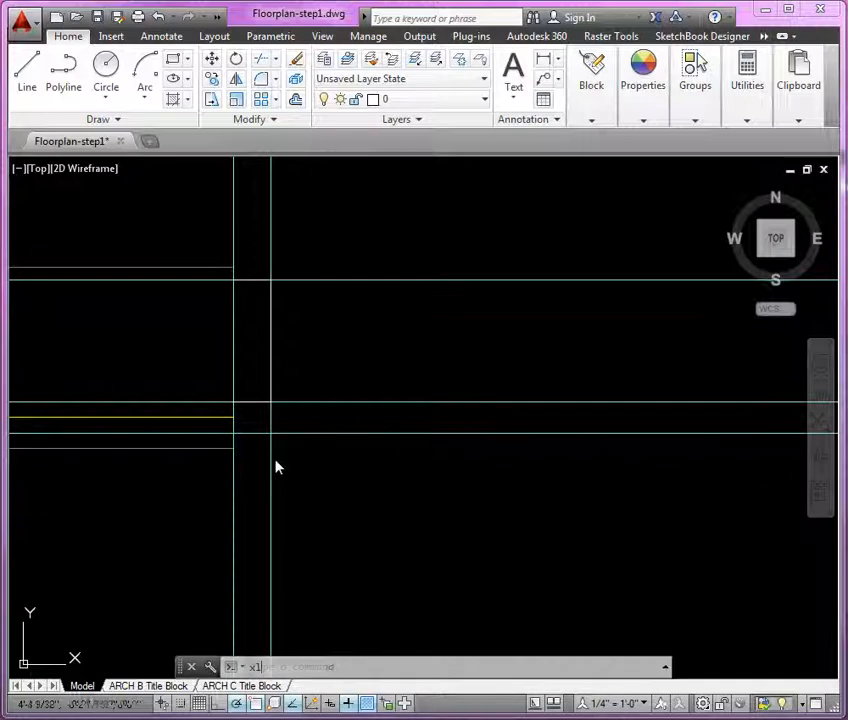
pyautogui.press('Return')
pyautogui.click(233, 450)
pyautogui.click(335, 450)
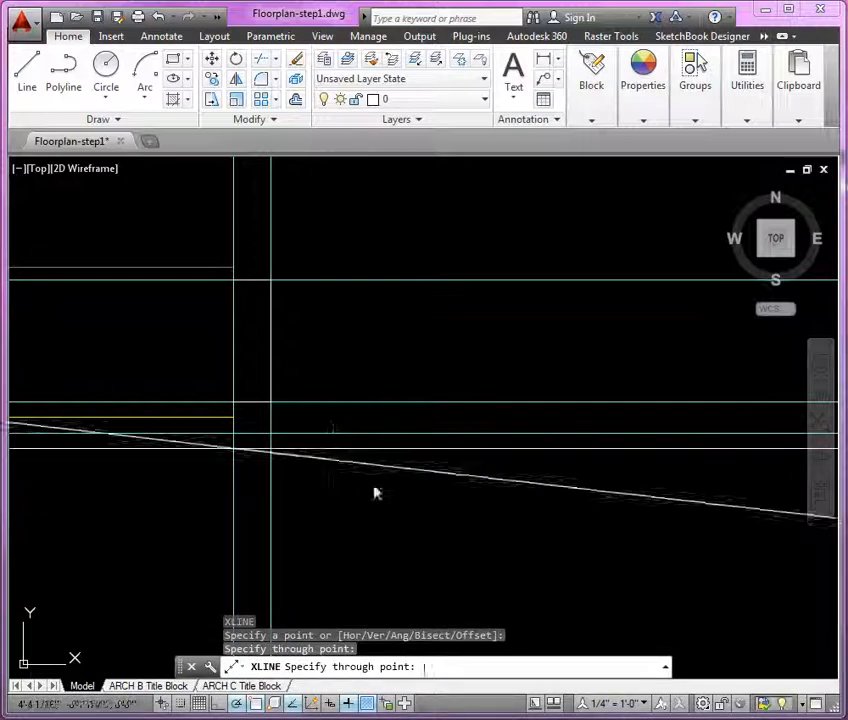
pyautogui.press('Return')
# Make $xl-interior the current layer and match the new horizontal construction line's properties to the existing construction line above it.
pyautogui.click(347, 60)
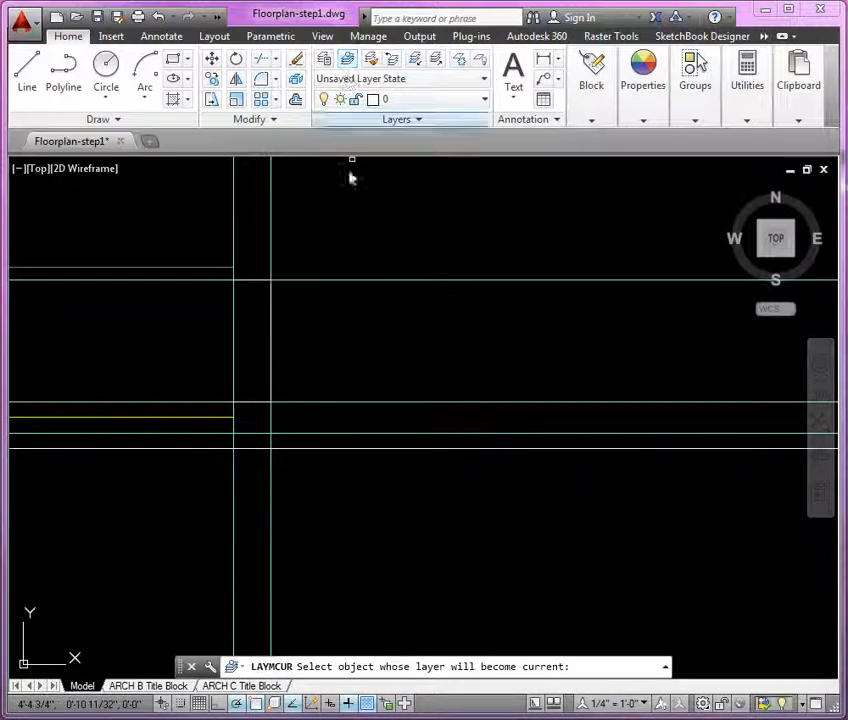
pyautogui.click(303, 435)
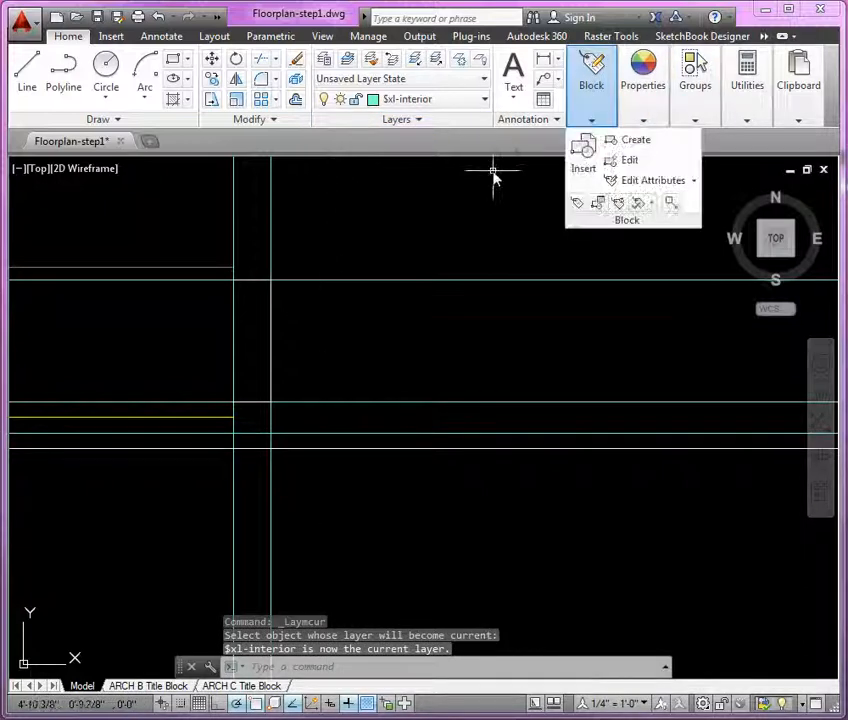
pyautogui.write('ma')
pyautogui.press('Return')
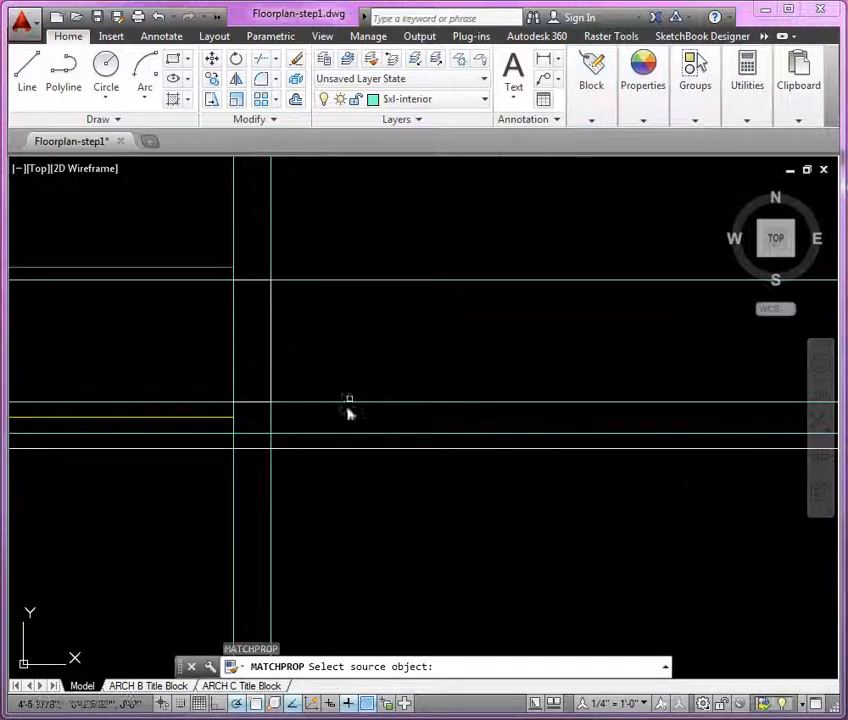
pyautogui.click(336, 436)
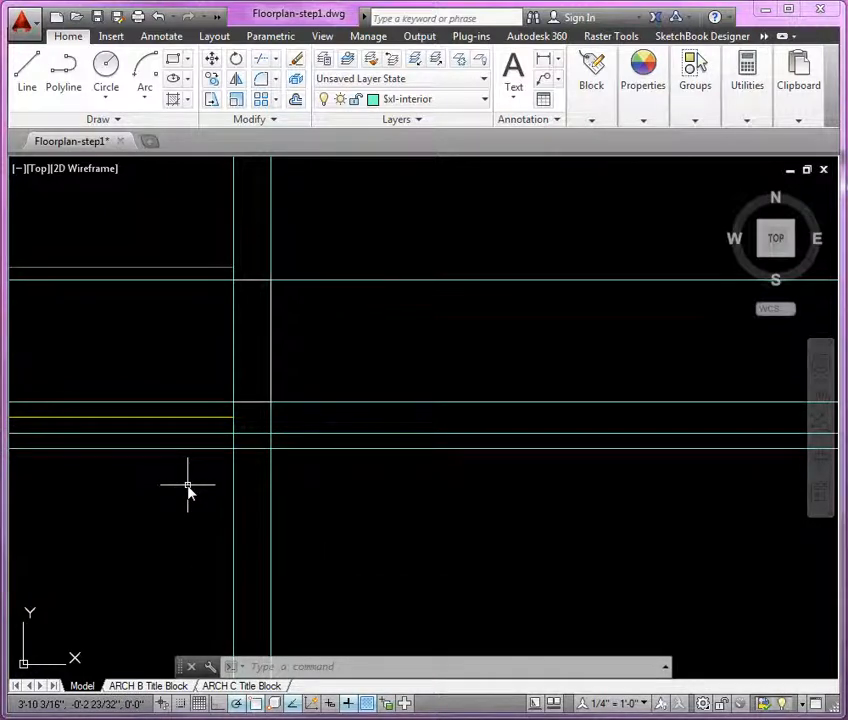
# Offset the construction line along the wall's lower finish face 2.25 inches downward for the sill's outer edge.
pyautogui.write('o')
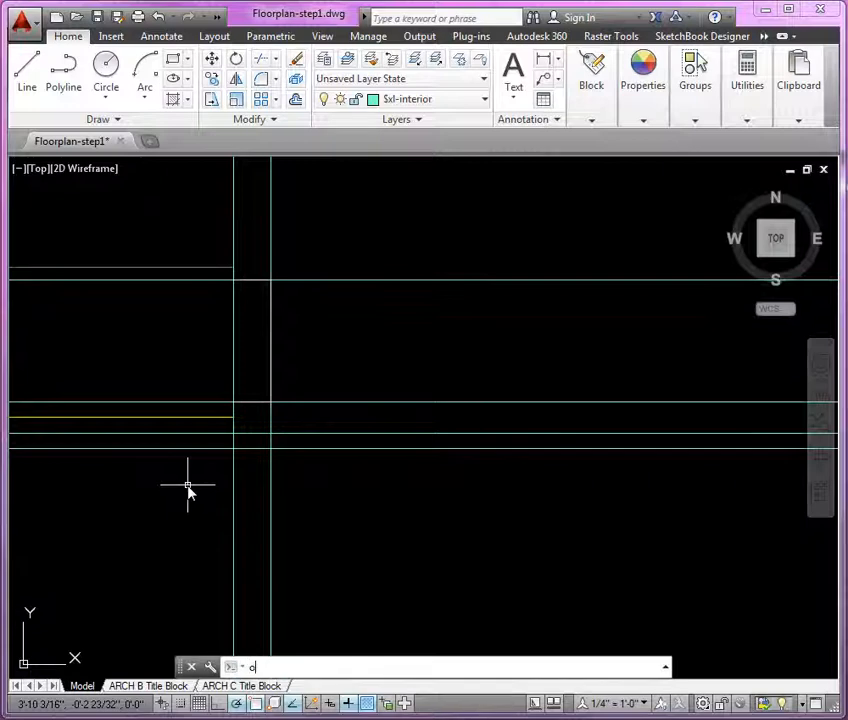
pyautogui.press('Return')
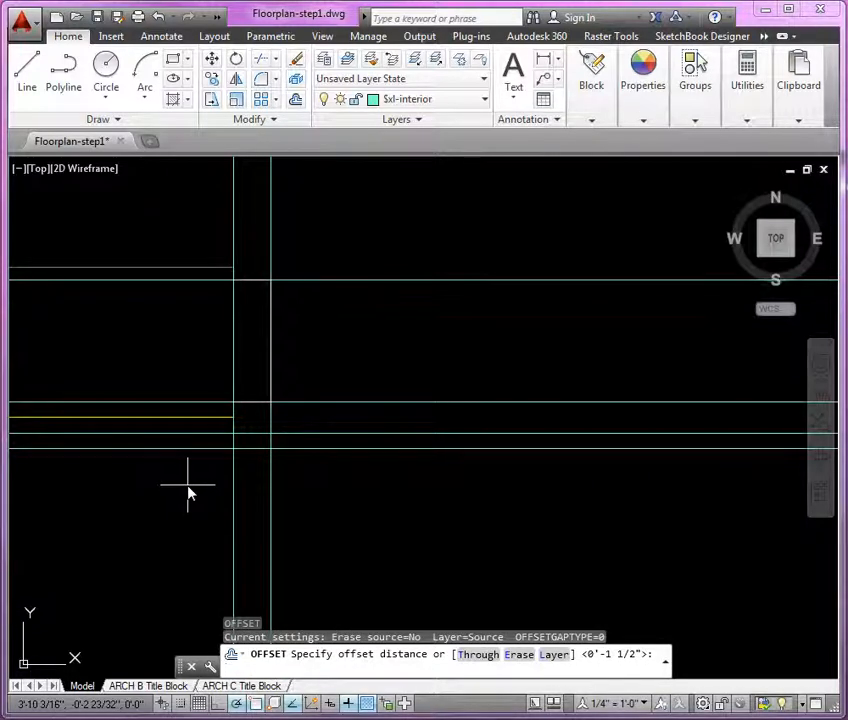
pyautogui.write('2.25')
pyautogui.press('Return')
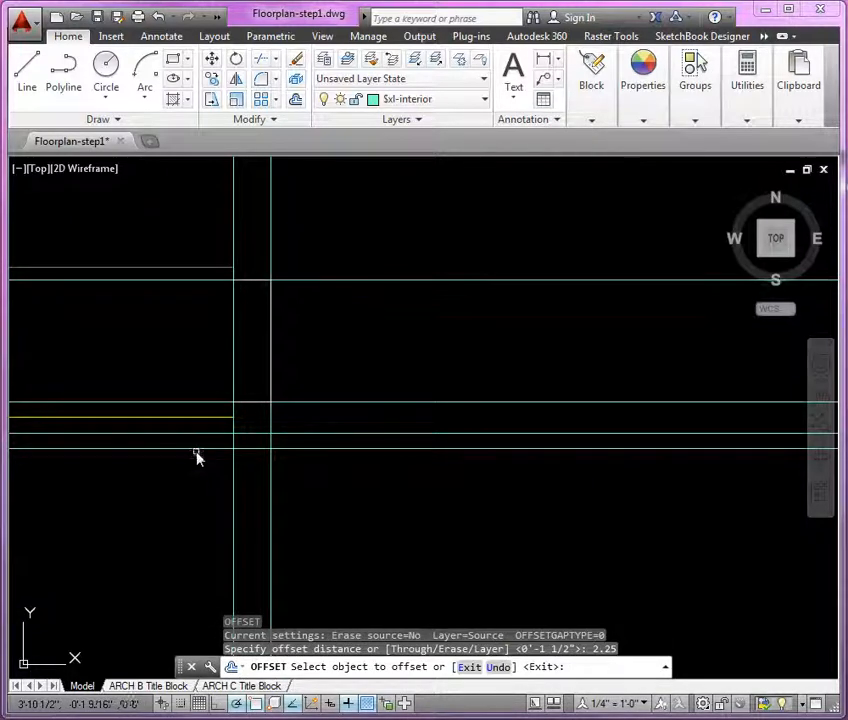
pyautogui.click(195, 448)
pyautogui.click(190, 536)
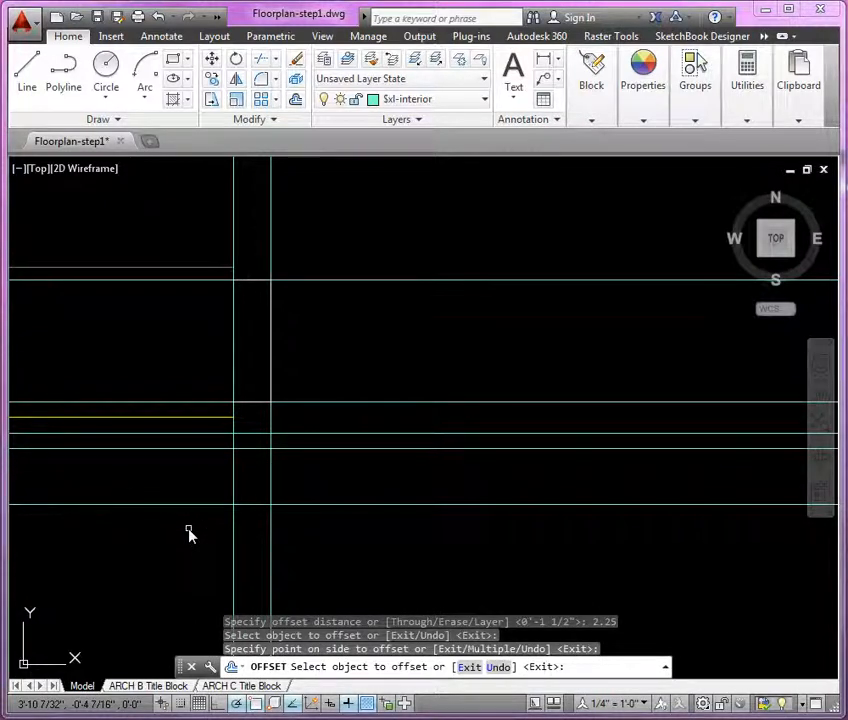
pyautogui.press('Return')
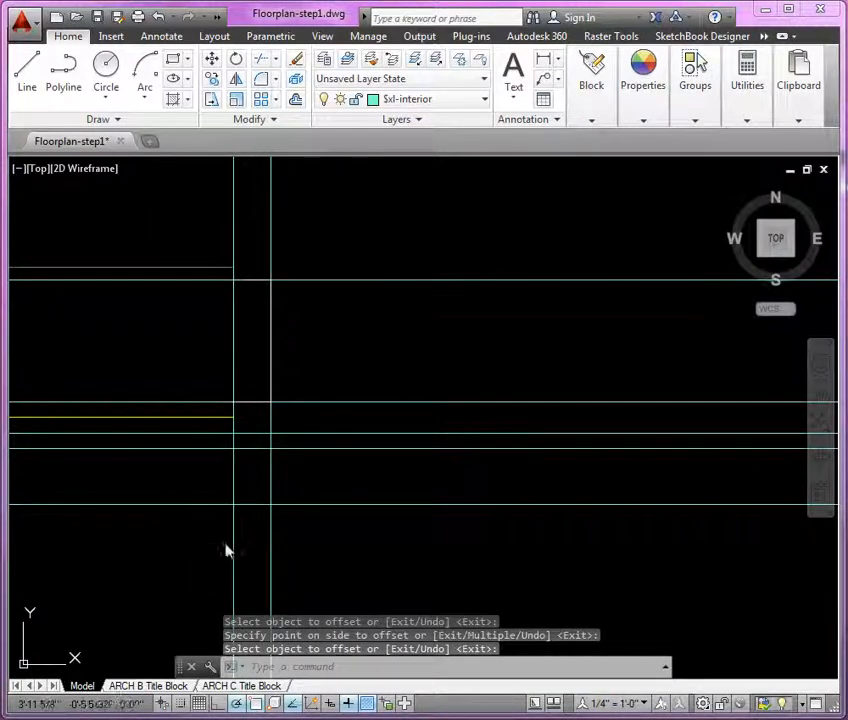
# Offset the wall-end vertical construction line 2.5 inches away from the opening for the sill's end.
pyautogui.press('Return')
pyautogui.write('2.5')
pyautogui.press('Return')
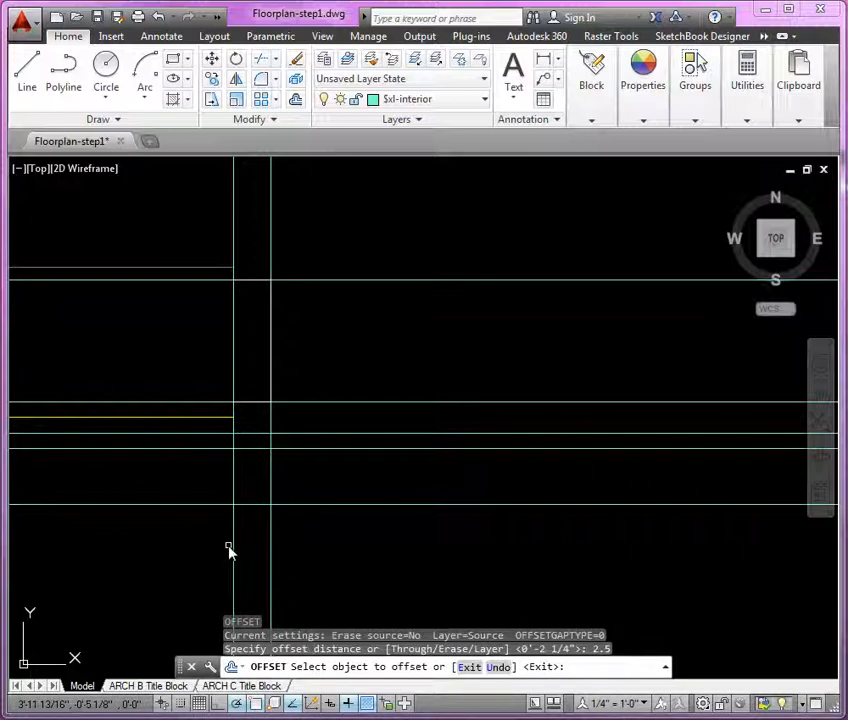
pyautogui.click(232, 549)
pyautogui.click(131, 550)
pyautogui.press('Return')
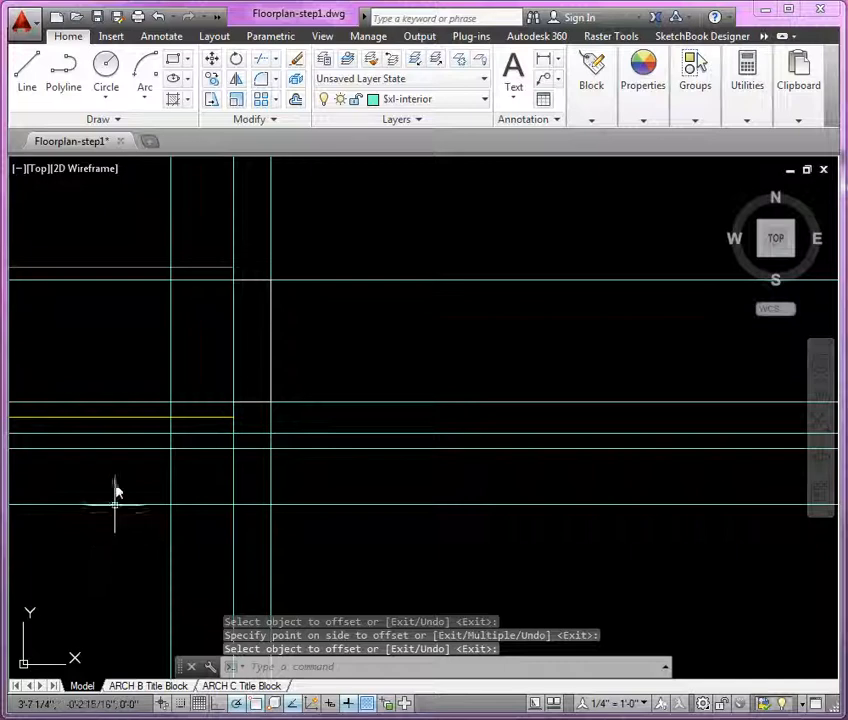
# Select all the horizontal and vertical construction lines and send them to the back of the draw order.
pyautogui.scroll(-2, 115, 496)
pyautogui.click(356, 542)
pyautogui.click(301, 358)
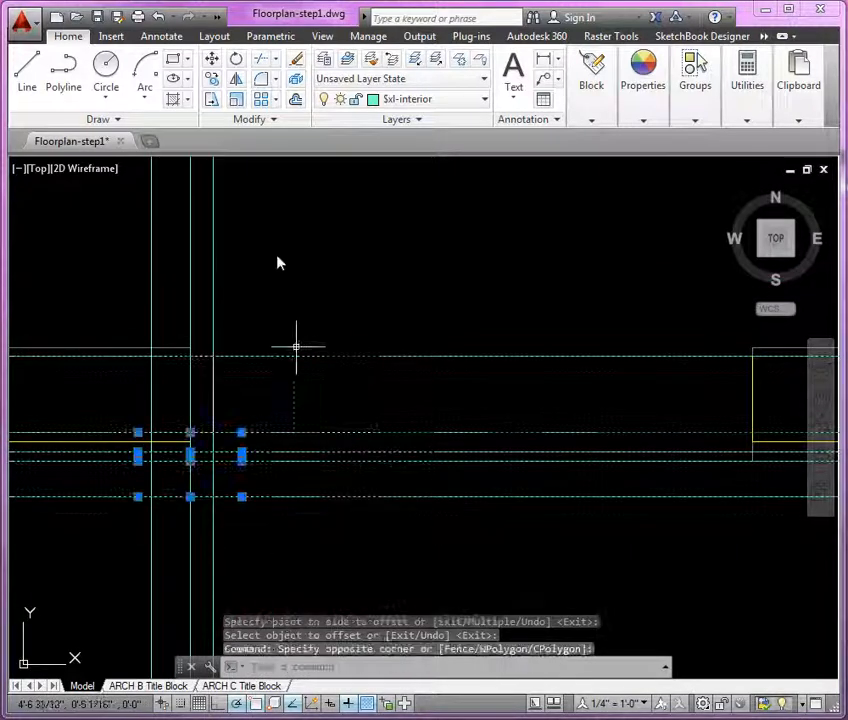
pyautogui.click(276, 250)
pyautogui.click(135, 256)
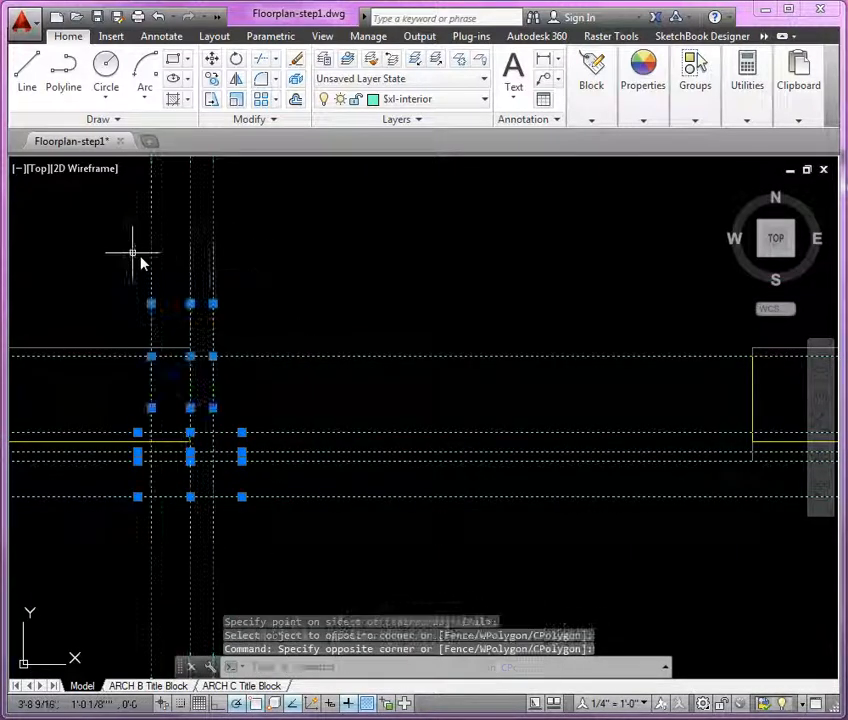
pyautogui.rightClick(287, 265)
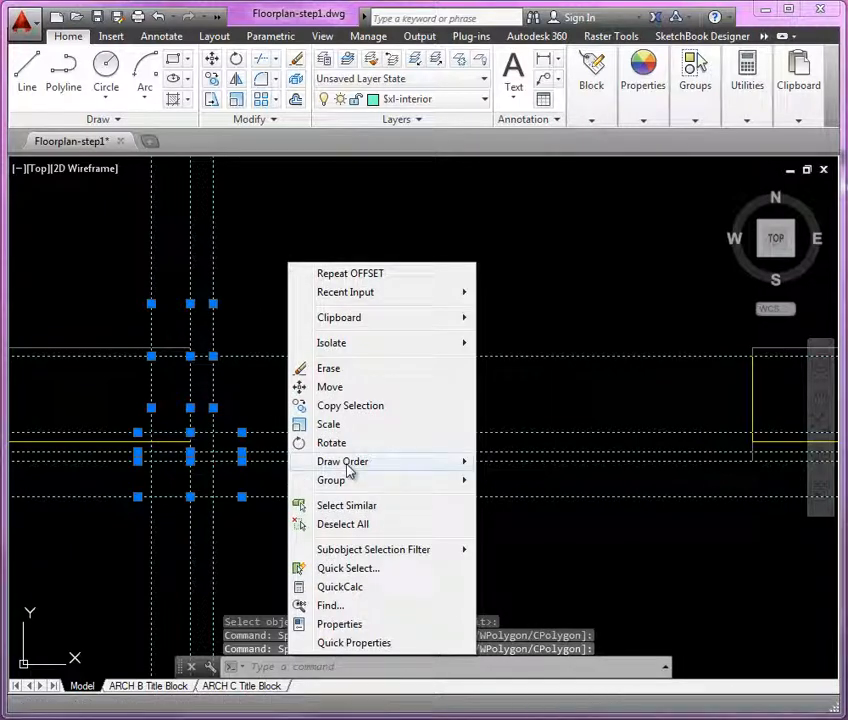
pyautogui.moveTo(348, 470)
pyautogui.click(507, 482)
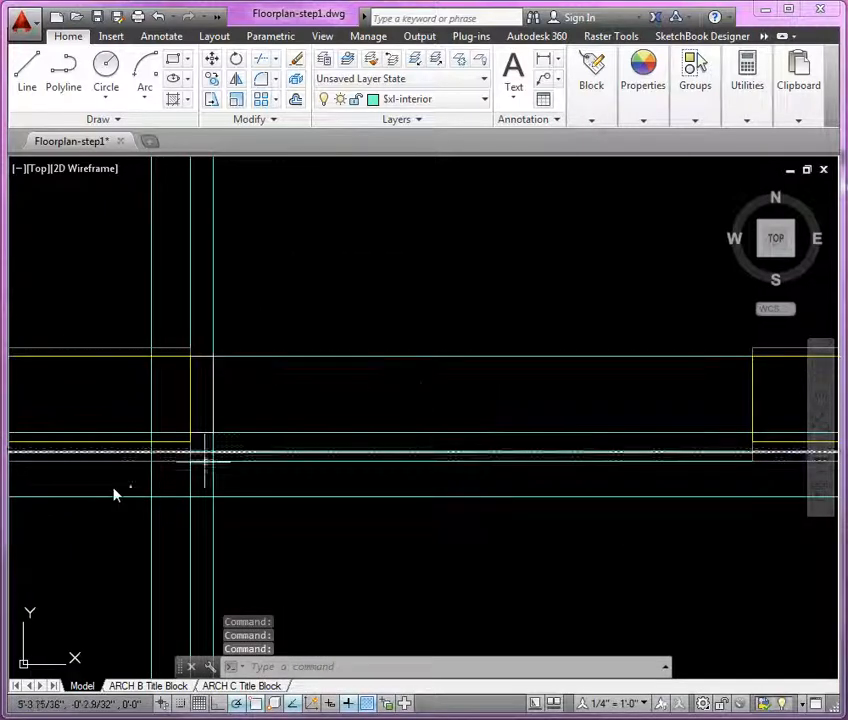
pyautogui.scroll(2, 100, 490)
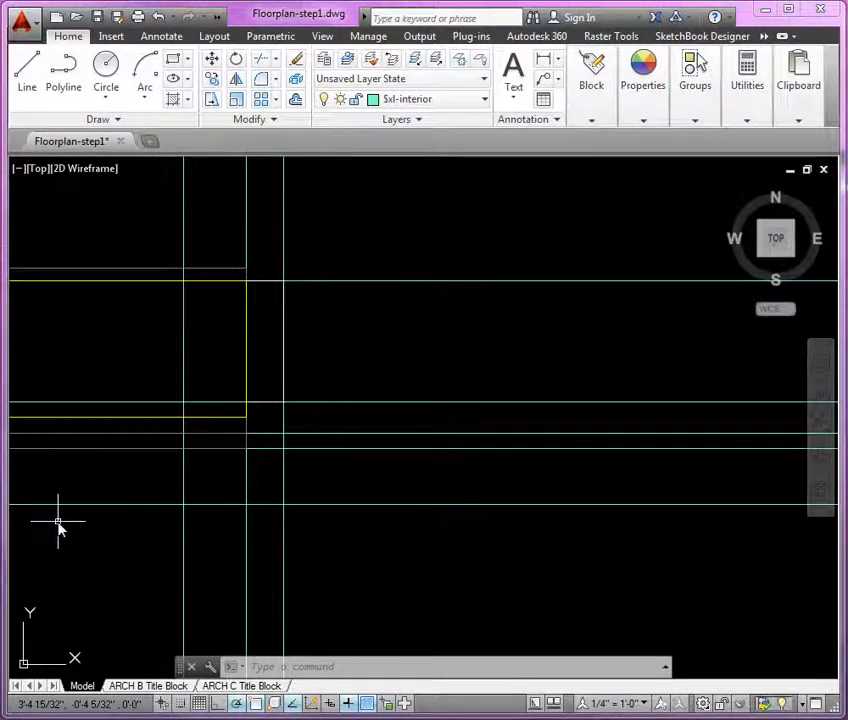
pyautogui.scroll(-2, 93, 469)
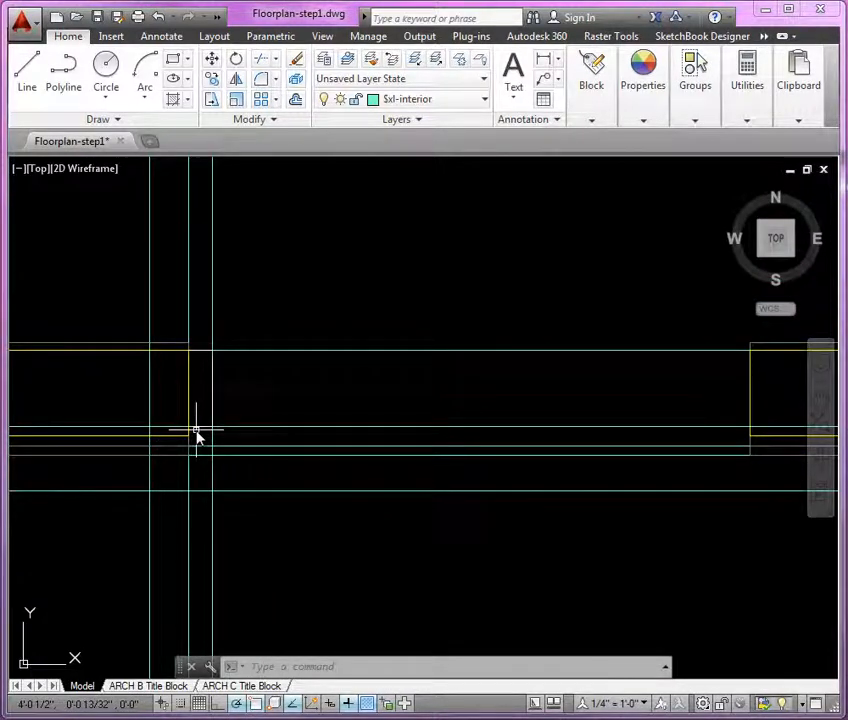
# Draw a trial line from the midpoint of the frame's inner edge to the midpoint of the opposite wall end and delete it.
pyautogui.write('l')
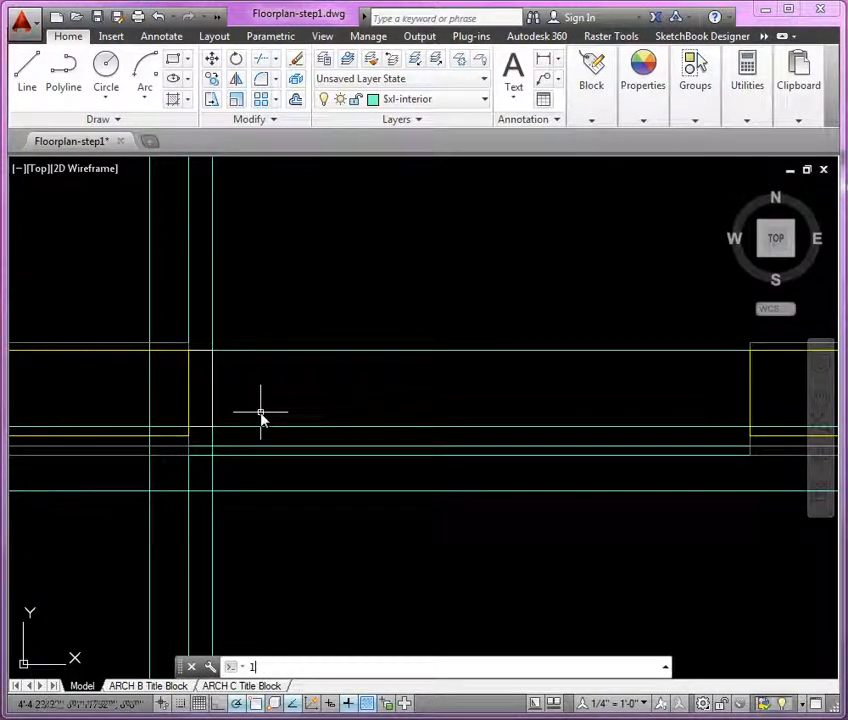
pyautogui.press('Return')
pyautogui.click(213, 388)
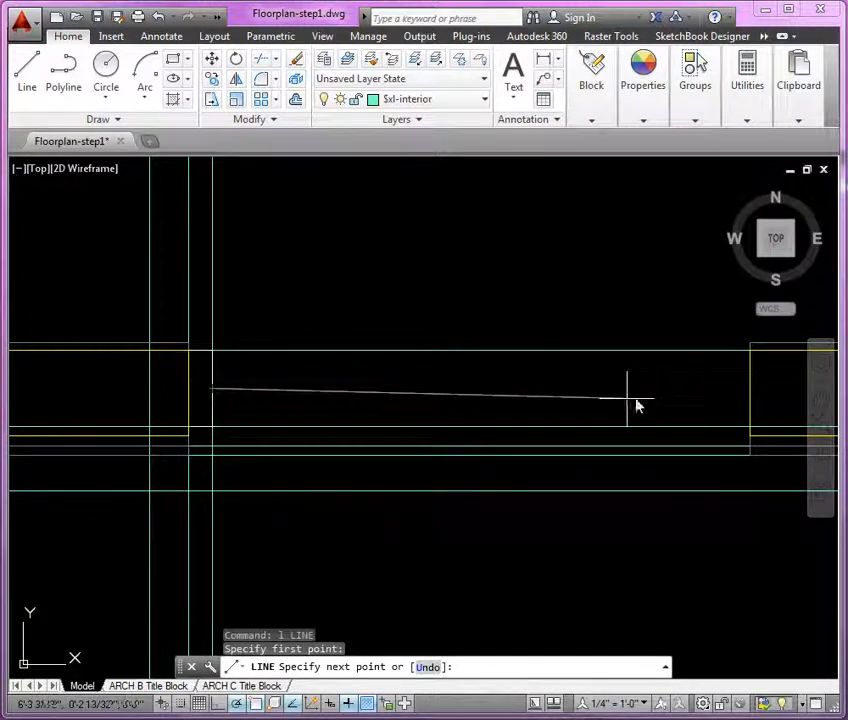
pyautogui.click(752, 395)
pyautogui.press('Return')
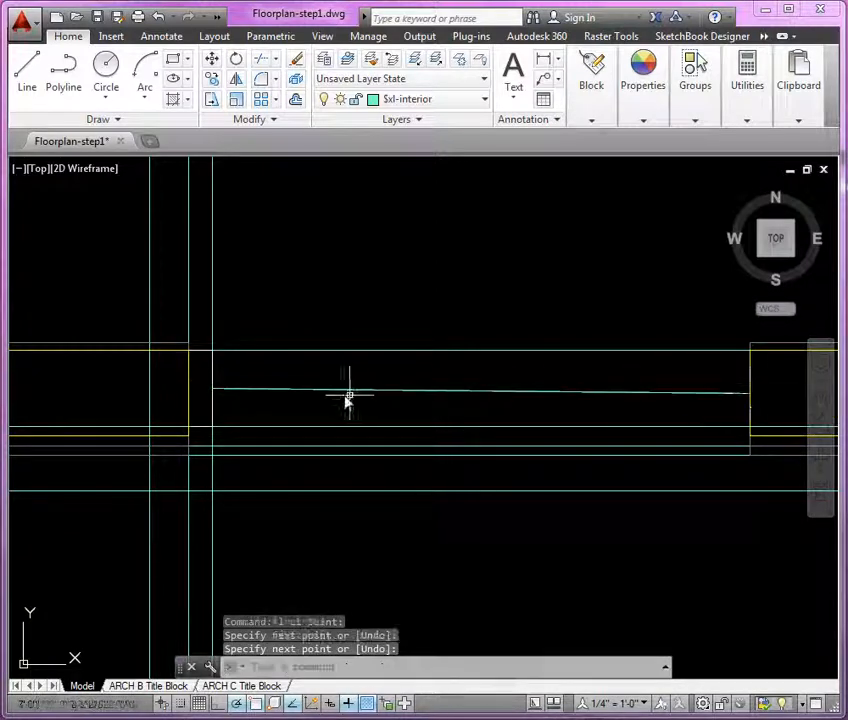
pyautogui.click(344, 391)
pyautogui.press('Delete')
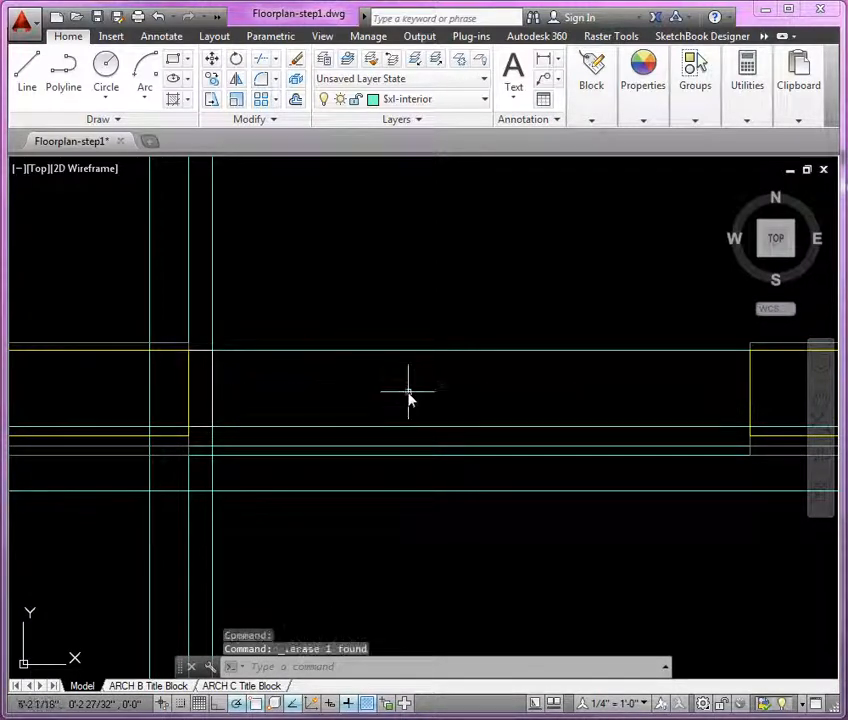
# Draw a horizontal line across the opening between the midpoints of the two base wall ends.
pyautogui.write('l')
pyautogui.press('Return')
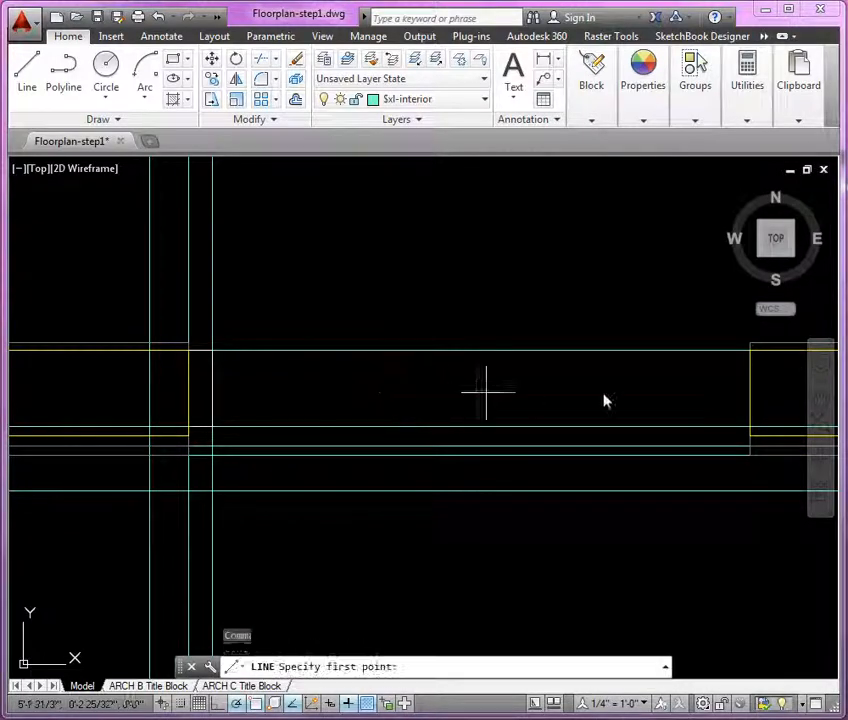
pyautogui.click(751, 395)
pyautogui.click(189, 394)
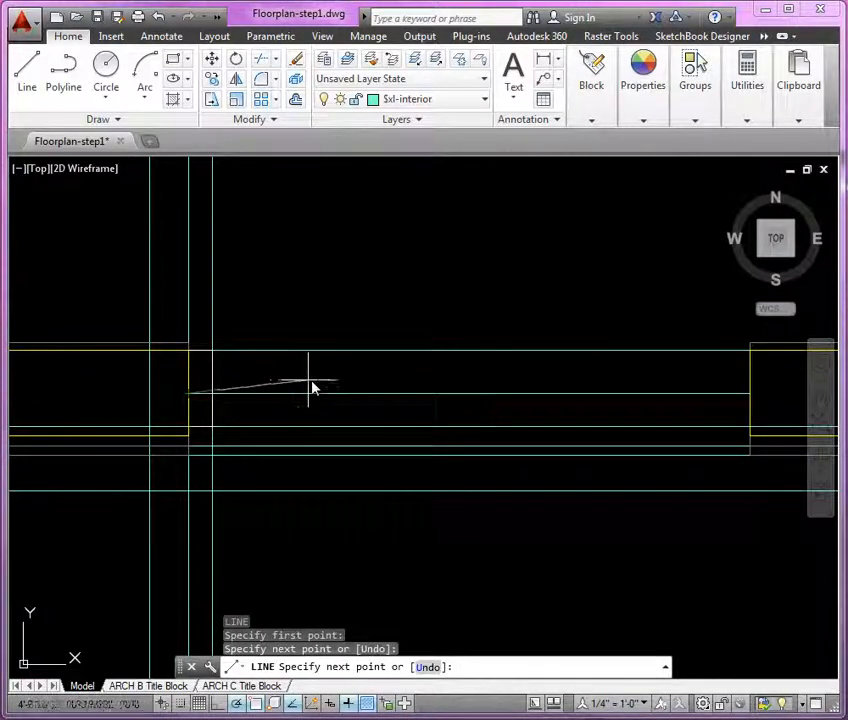
pyautogui.press('Return')
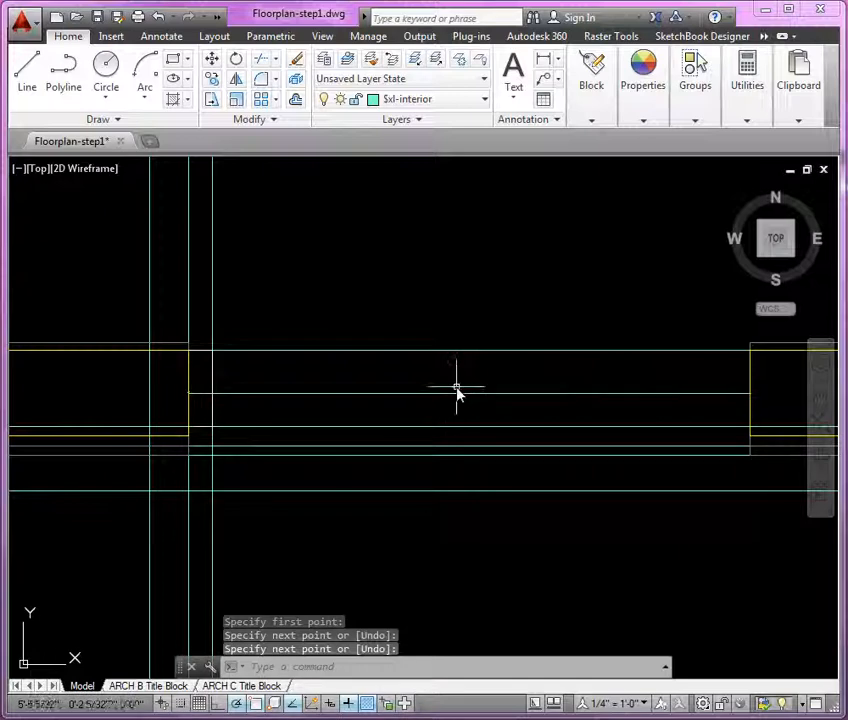
# On layer 0, draw the sill's short end line from the wall's outer face and its front edge to the middle of the opening.
pyautogui.click(460, 100)
pyautogui.click(408, 160)
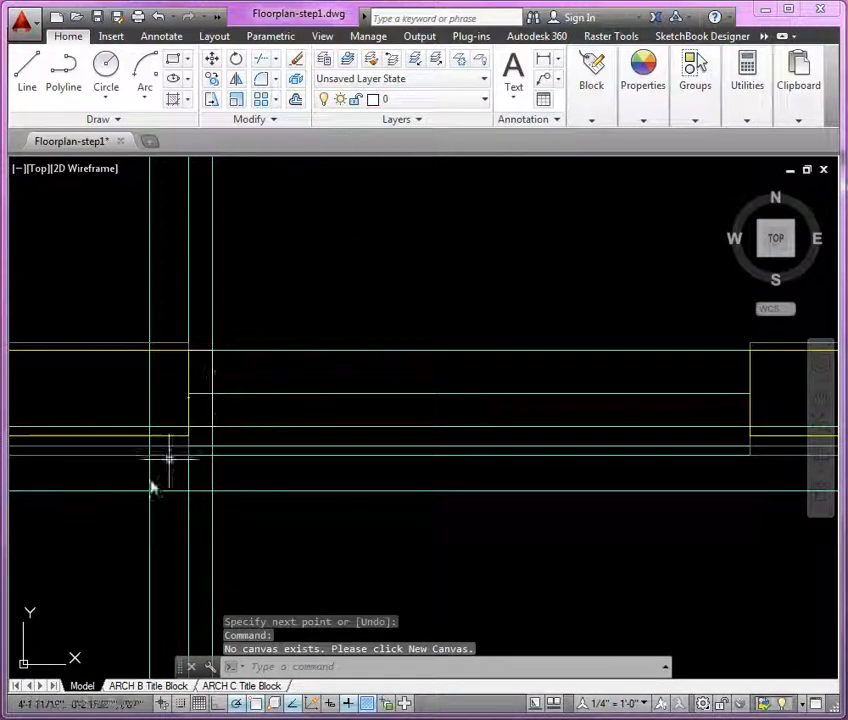
pyautogui.scroll(2, 139, 487)
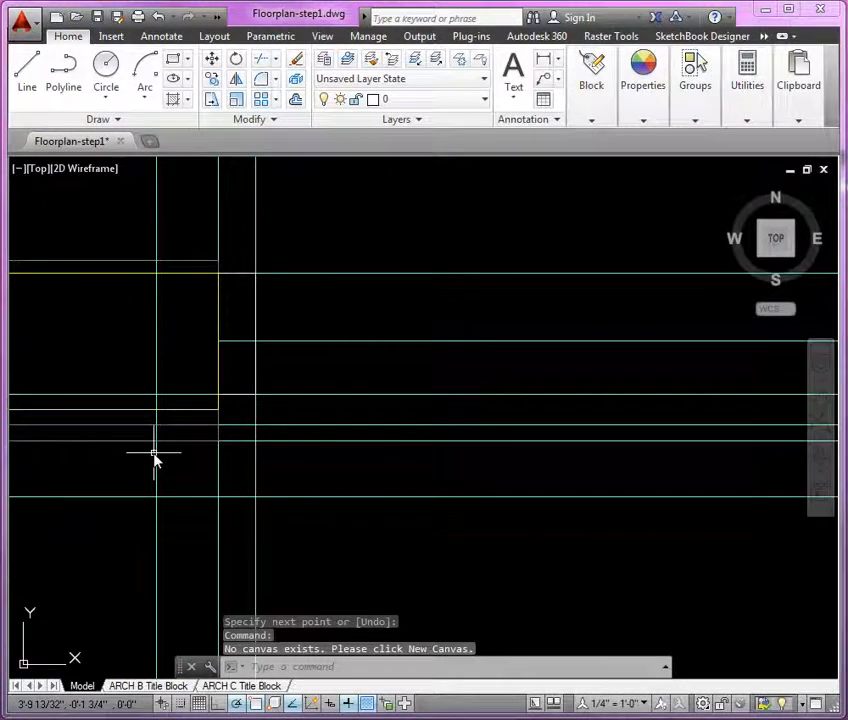
pyautogui.write('1')
pyautogui.press('Return')
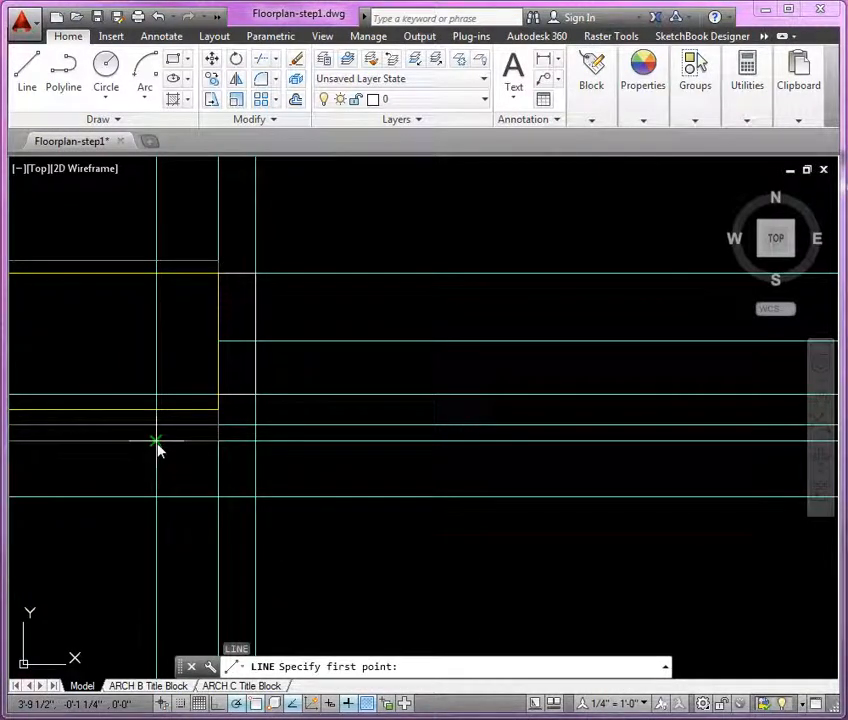
pyautogui.click(156, 440)
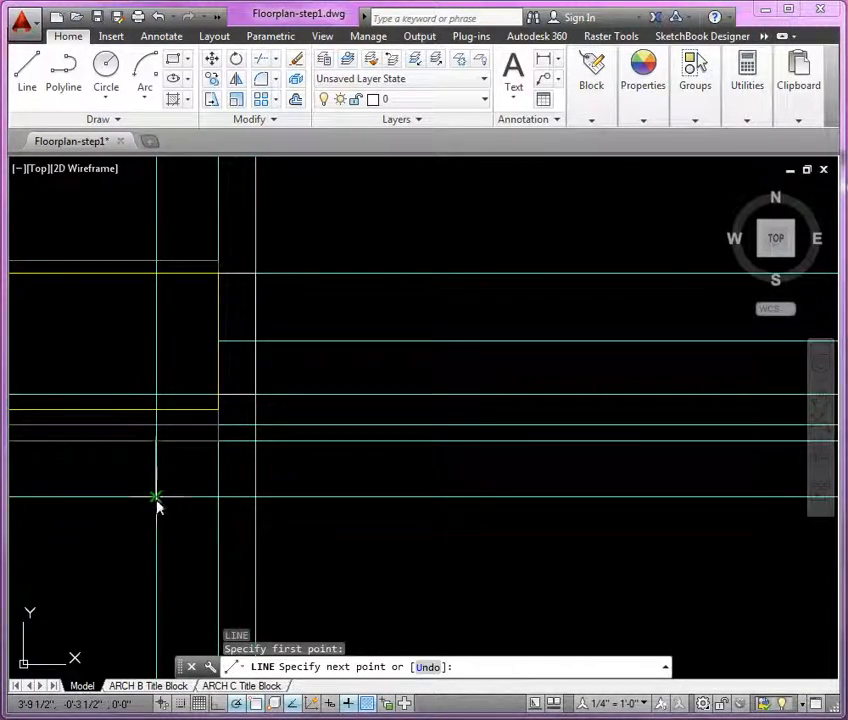
pyautogui.click(156, 497)
pyautogui.scroll(-2, 157, 505)
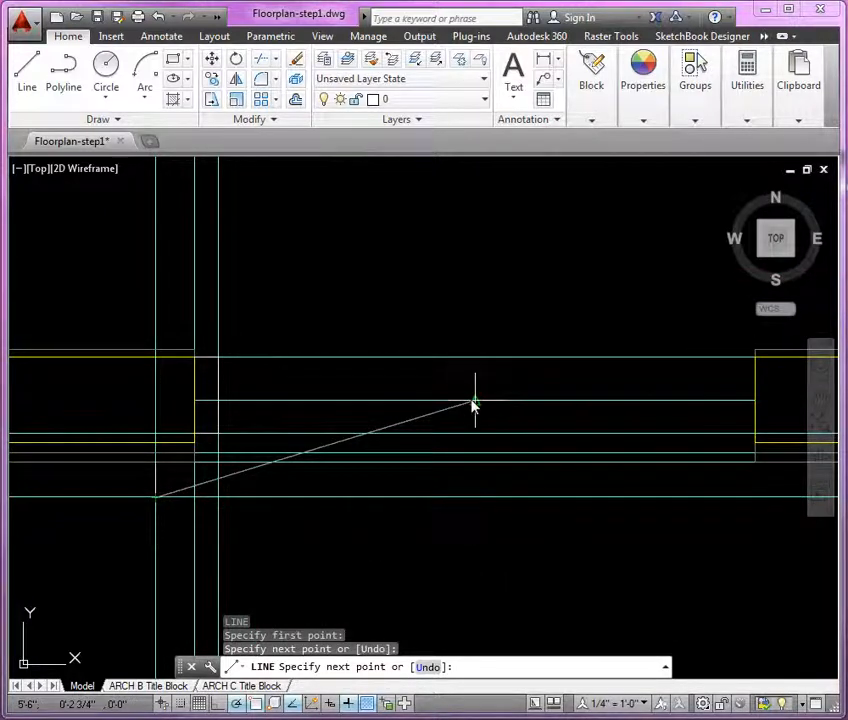
pyautogui.click(475, 497)
pyautogui.press('Return')
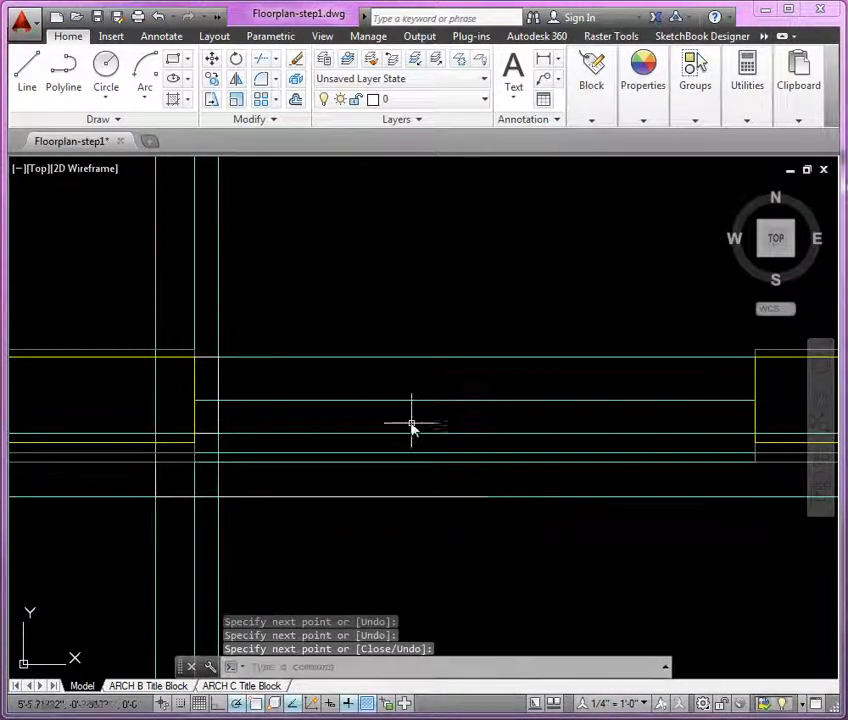
# Draw a horizontal line from the left wall end's upper corner to the middle of the opening.
pyautogui.scroll(2, 258, 330)
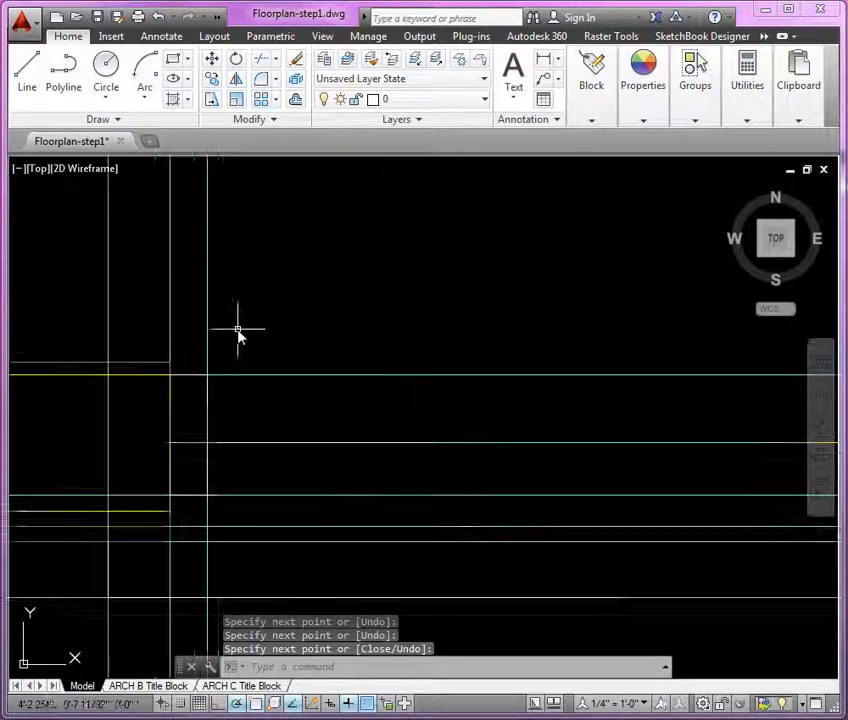
pyautogui.press('Return')
pyautogui.click(169, 363)
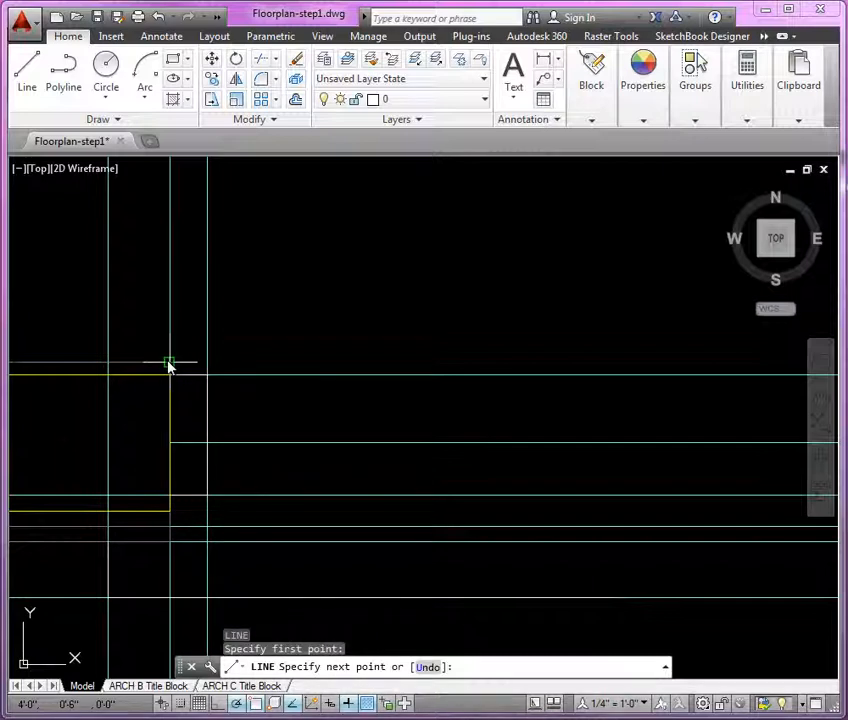
pyautogui.scroll(-3, 268, 360)
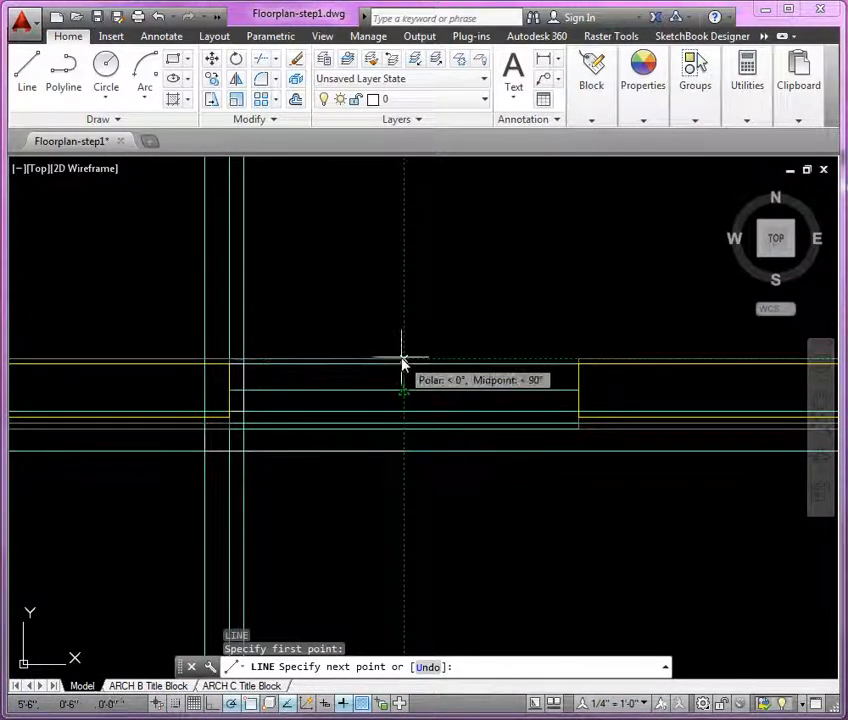
pyautogui.click(404, 361)
pyautogui.press('Return')
# Freeze the layer that holds the construction lines by picking one of the horizontal construction lines.
pyautogui.moveTo(439, 347); pyautogui.dragTo(450, 418, button='middle')
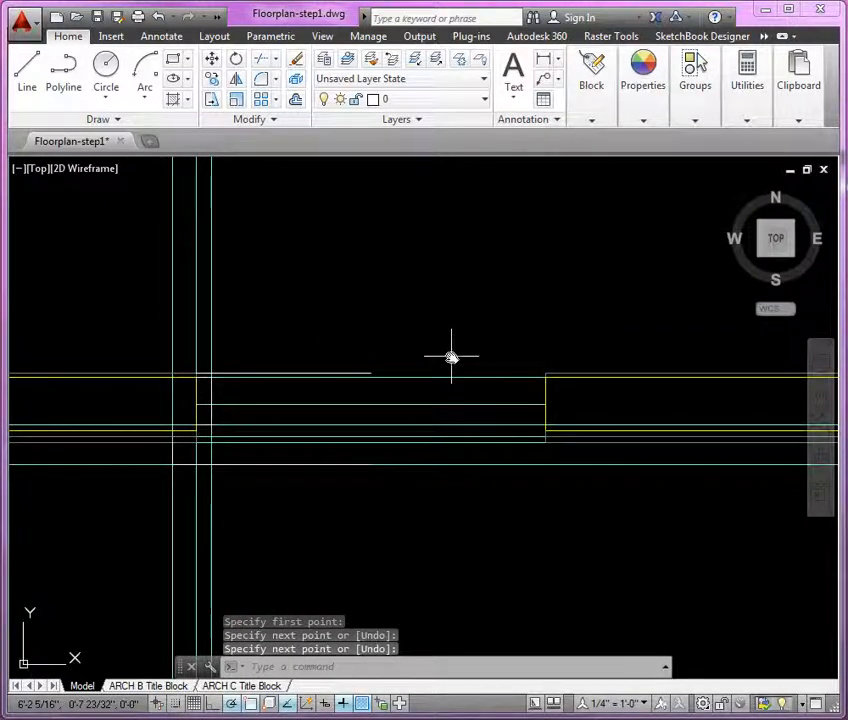
pyautogui.moveTo(447, 329); pyautogui.dragTo(446, 365, button='middle')
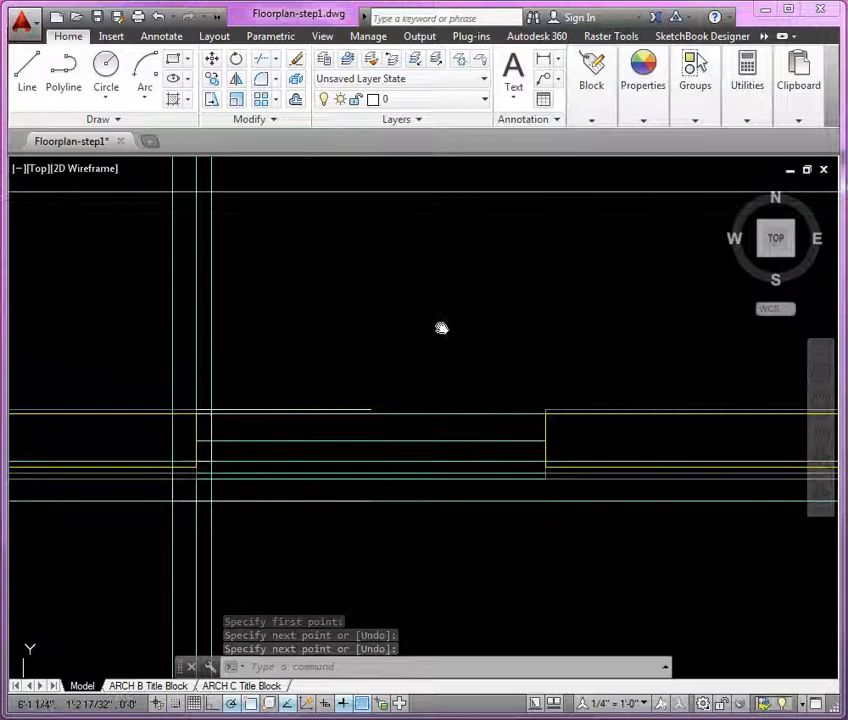
pyautogui.click(461, 62)
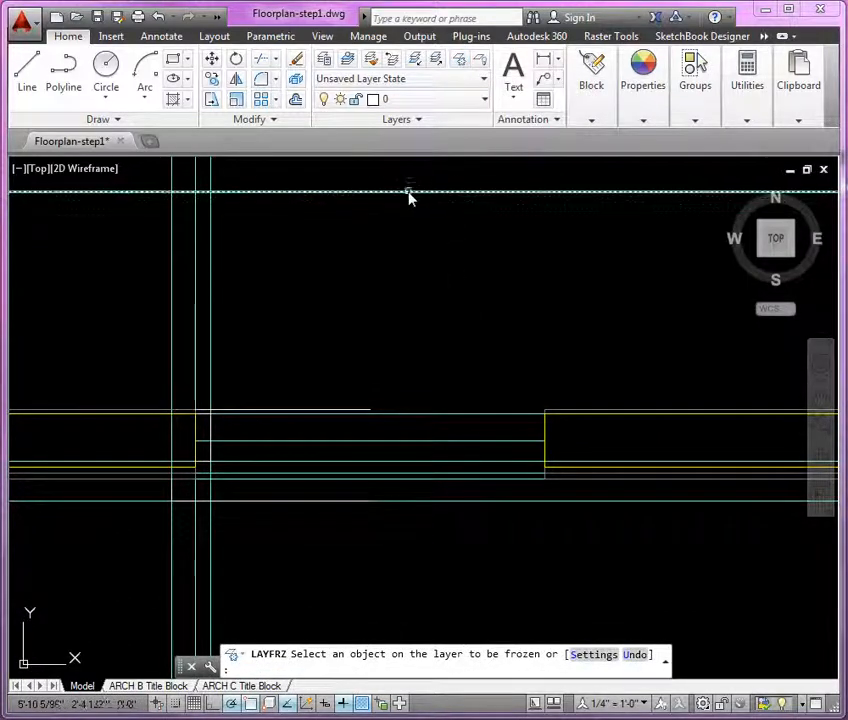
pyautogui.click(408, 192)
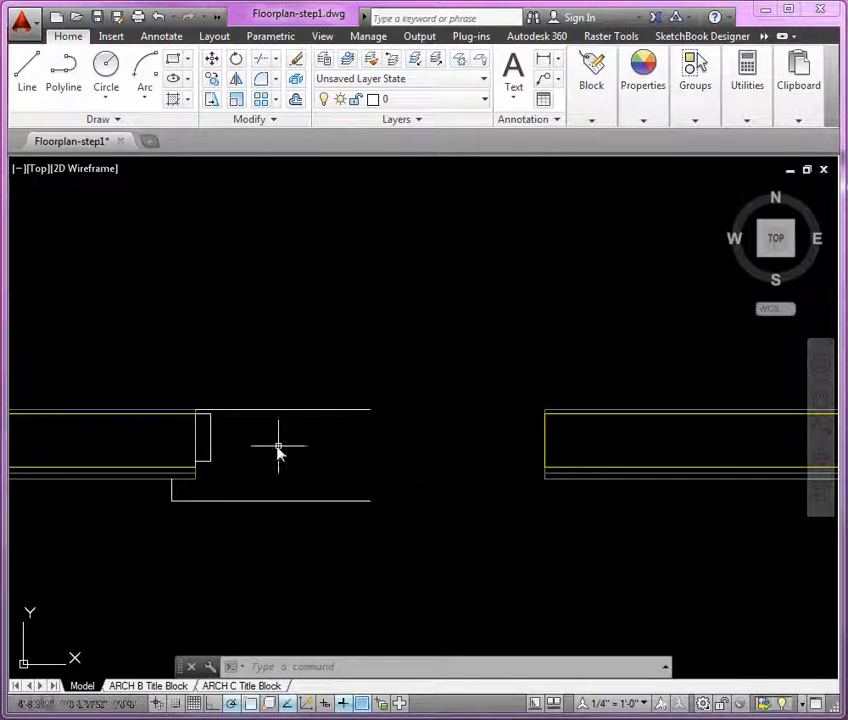
# Draw the first glass line horizontally from the midpoint of the frame's inner edge to the middle of the opening.
pyautogui.write('l')
pyautogui.press('Return')
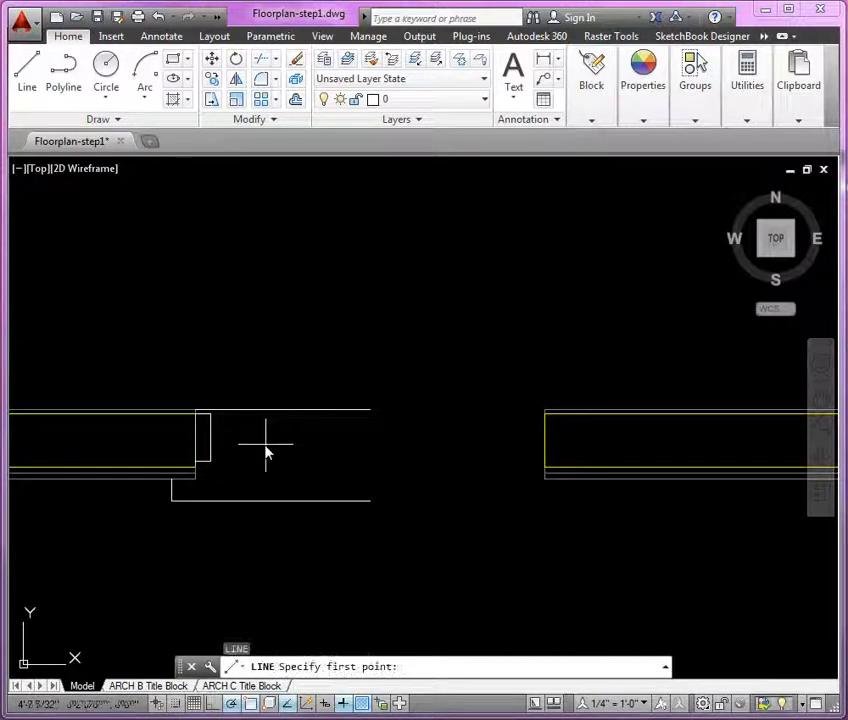
pyautogui.click(213, 446)
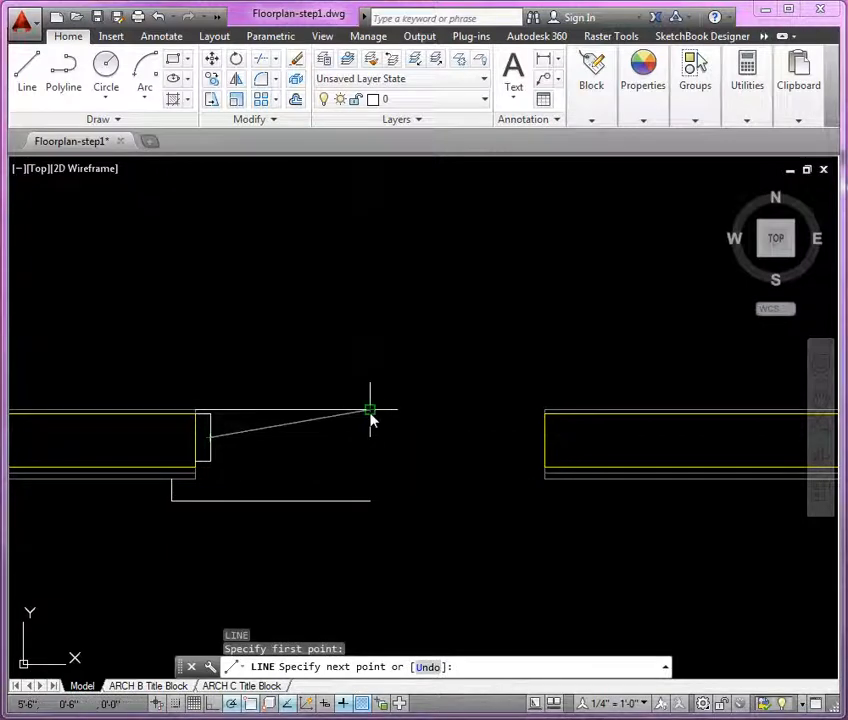
pyautogui.click(369, 437)
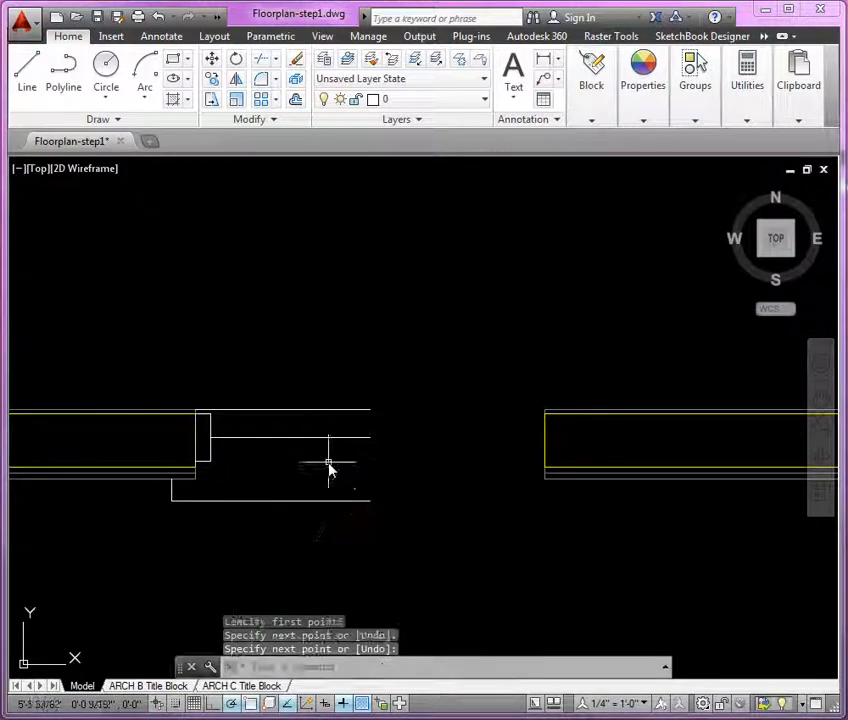
pyautogui.press('Return')
# Offset the glass line 0.5 inch toward the sill side to form the second glass line.
pyautogui.write('o')
pyautogui.press('Return')
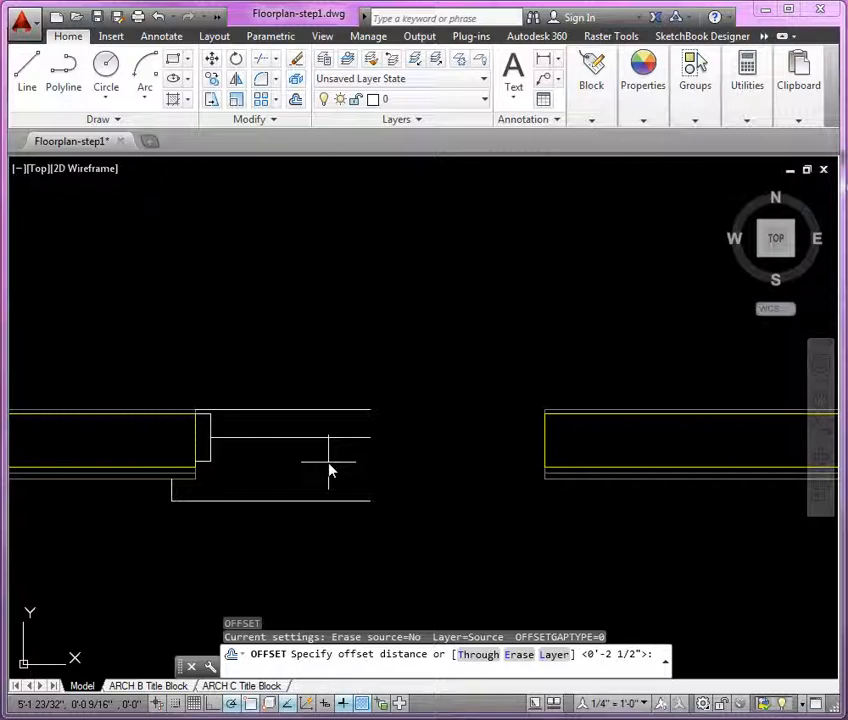
pyautogui.write('.5')
pyautogui.press('Return')
pyautogui.click(271, 438)
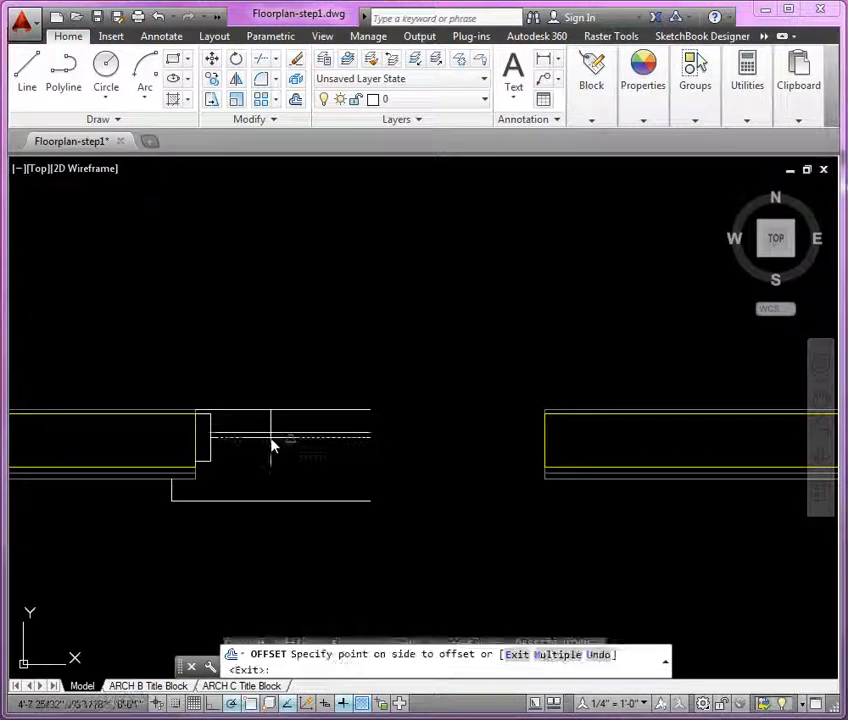
pyautogui.click(274, 462)
pyautogui.press('Return')
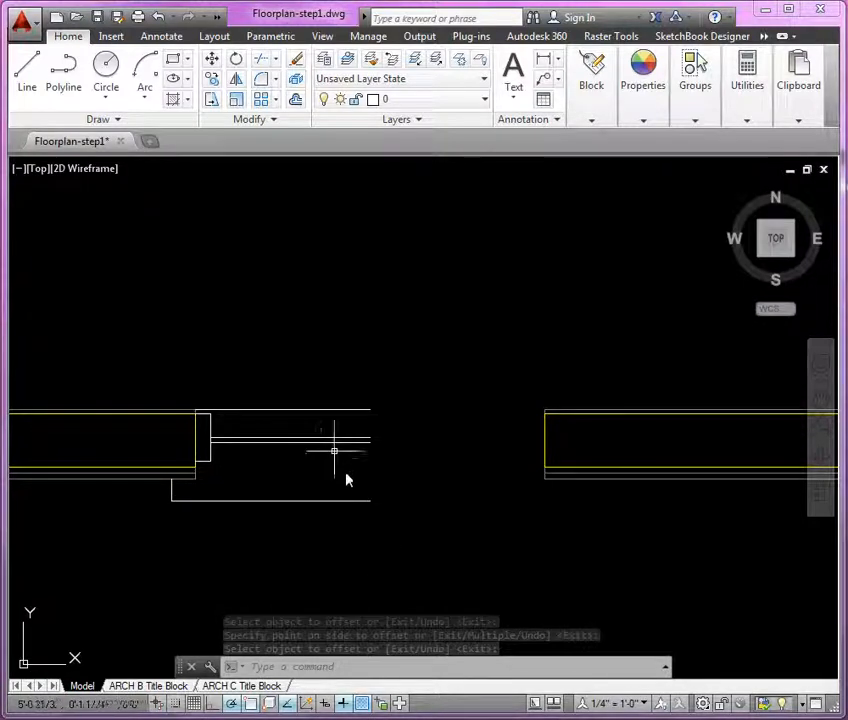
# Put the frame lines, the upper opening line and the sill lines on layer A-Glaz-fr, leaving out the two glass lines.
pyautogui.click(460, 100)
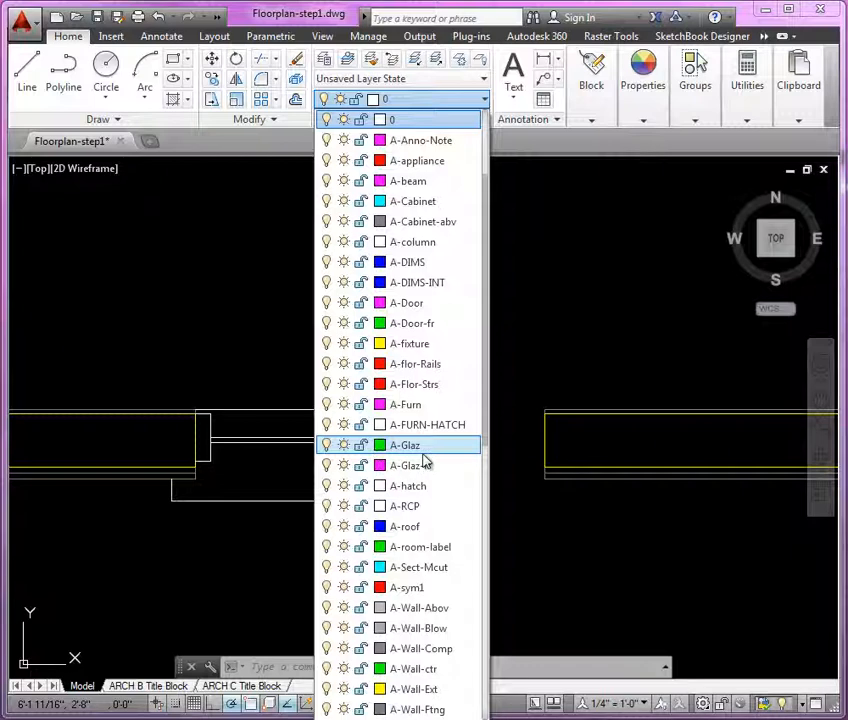
pyautogui.click(235, 397)
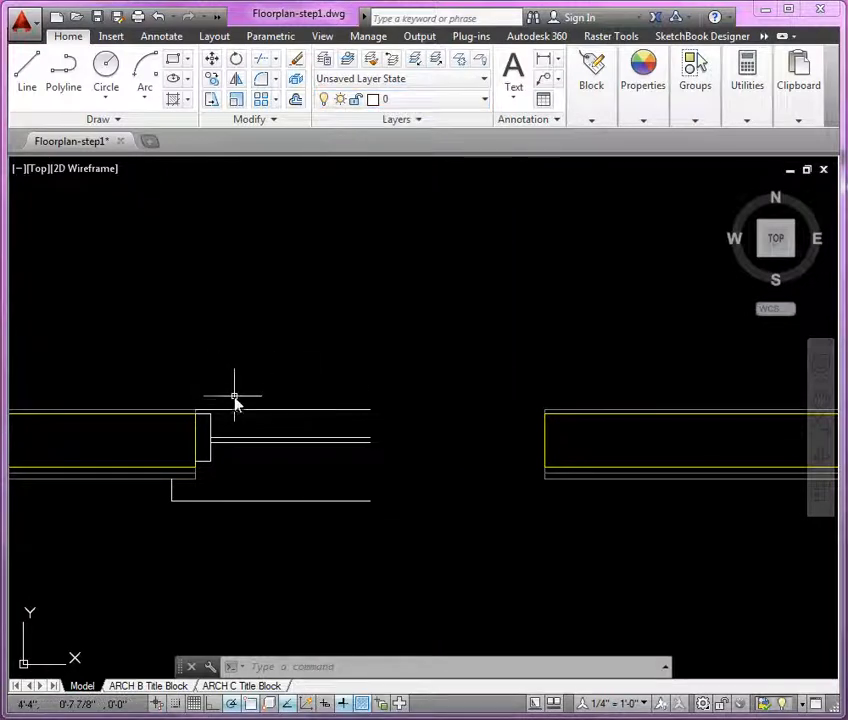
pyautogui.click(233, 398)
pyautogui.click(209, 428)
pyautogui.scroll(2, 212, 485)
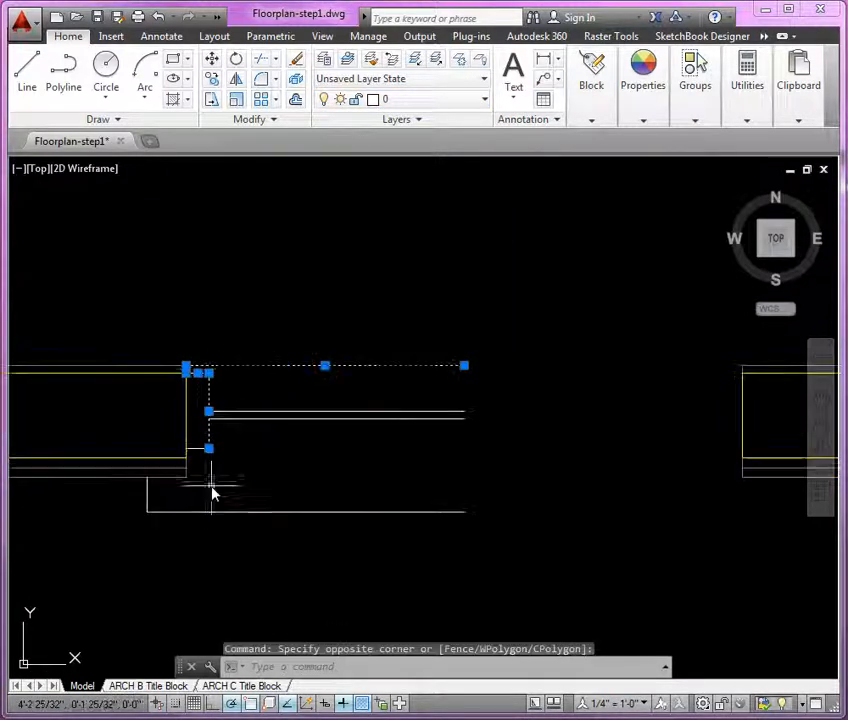
pyautogui.scroll(2, 212, 490)
pyautogui.click(237, 454)
pyautogui.click(195, 426)
pyautogui.scroll(-2, 278, 441)
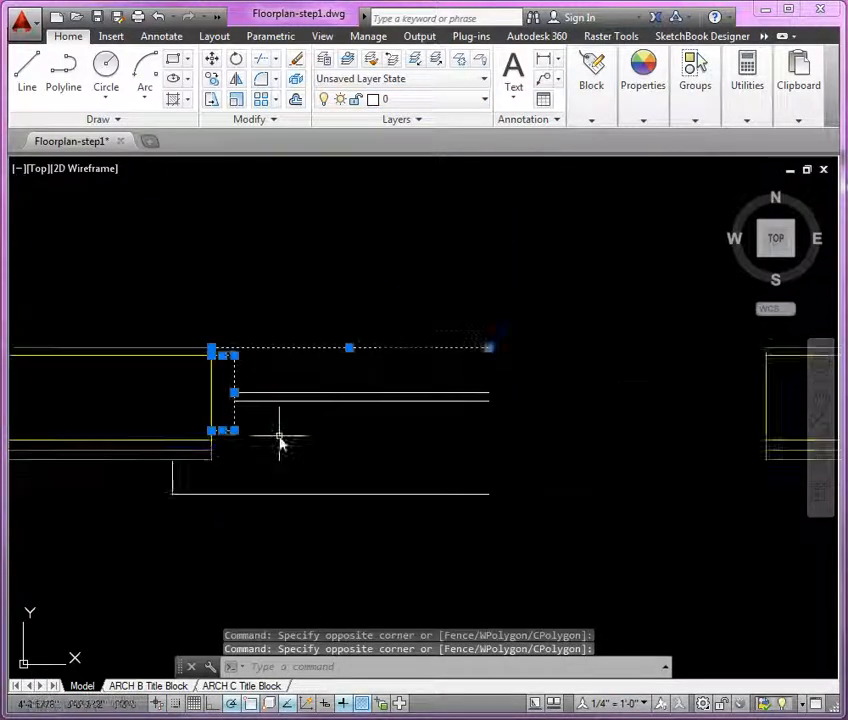
pyautogui.click(238, 520)
pyautogui.click(157, 486)
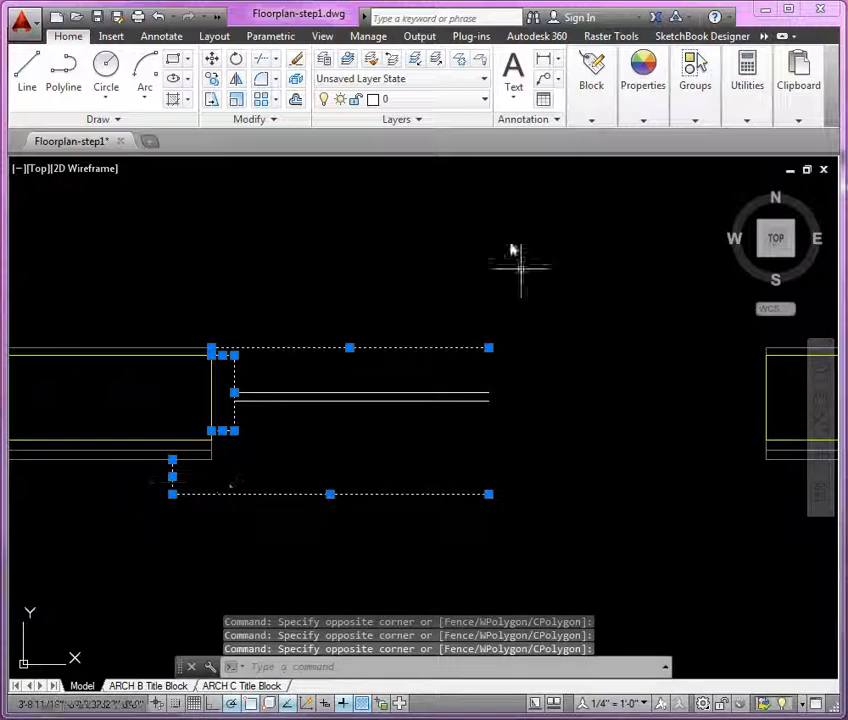
pyautogui.click(460, 100)
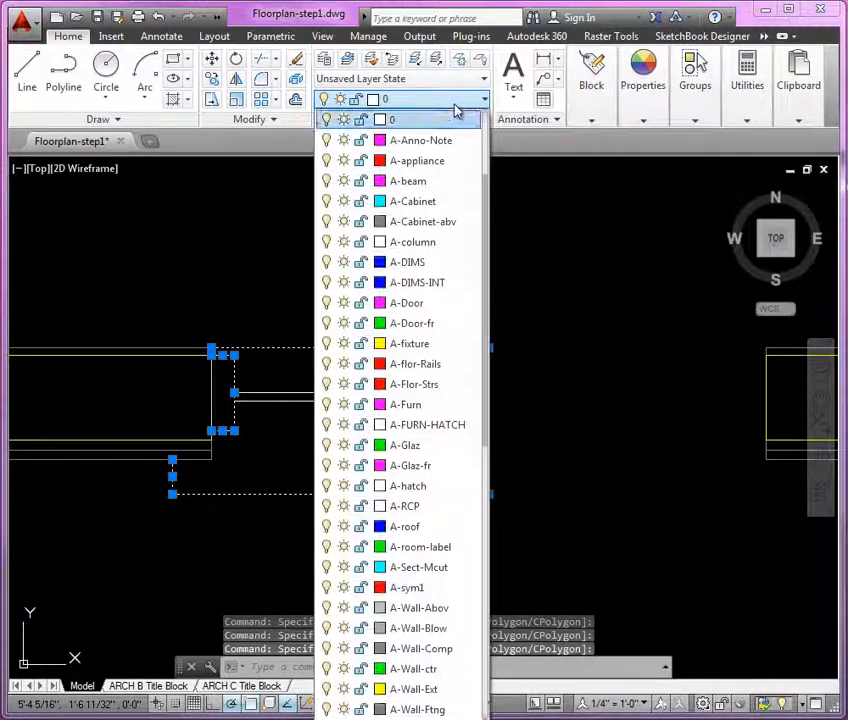
pyautogui.click(440, 466)
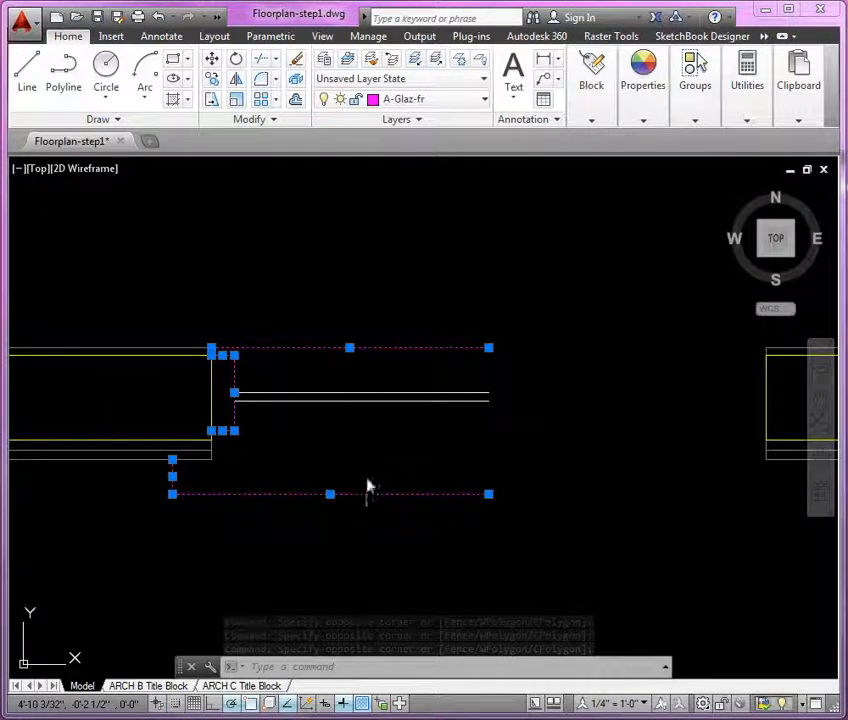
pyautogui.press('Escape')
# Mirror the half window's frame, glass and sill lines about a vertical axis through the middle of the opening, keeping the originals.
pyautogui.scroll(-2, 302, 427)
pyautogui.moveTo(441, 440); pyautogui.dragTo(357, 431, button='middle')
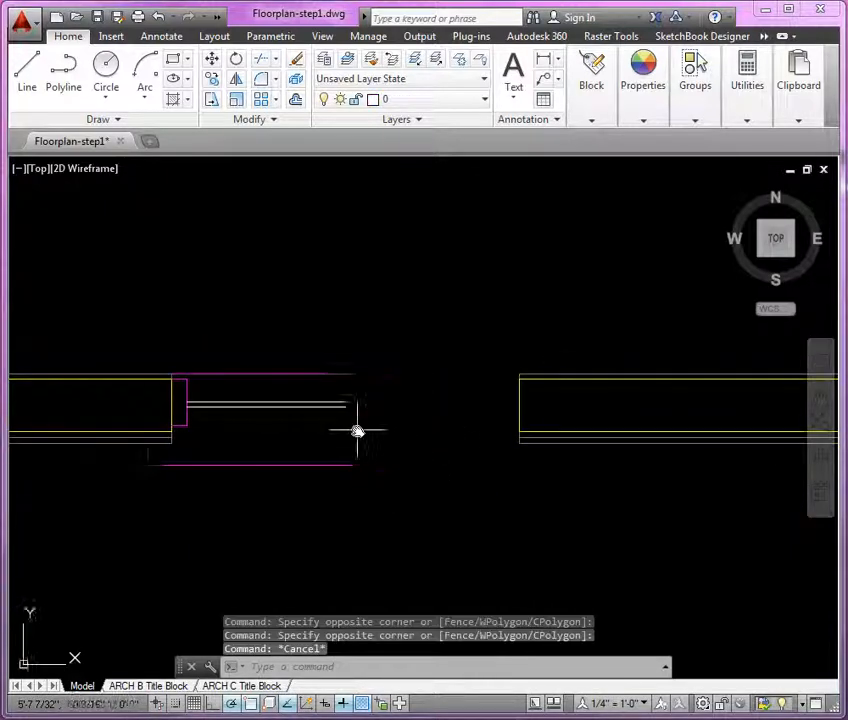
pyautogui.click(246, 360)
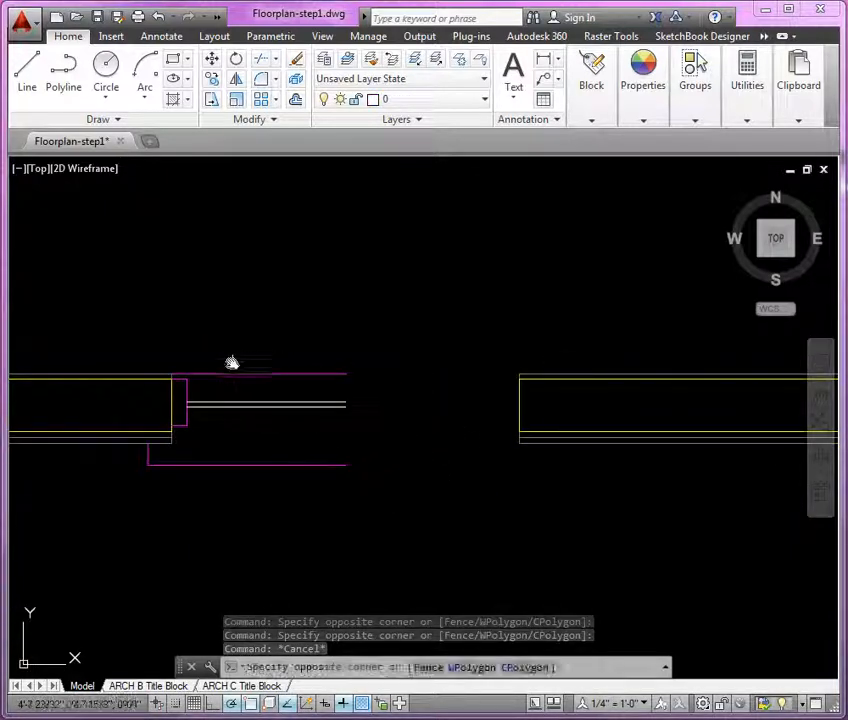
pyautogui.click(184, 481)
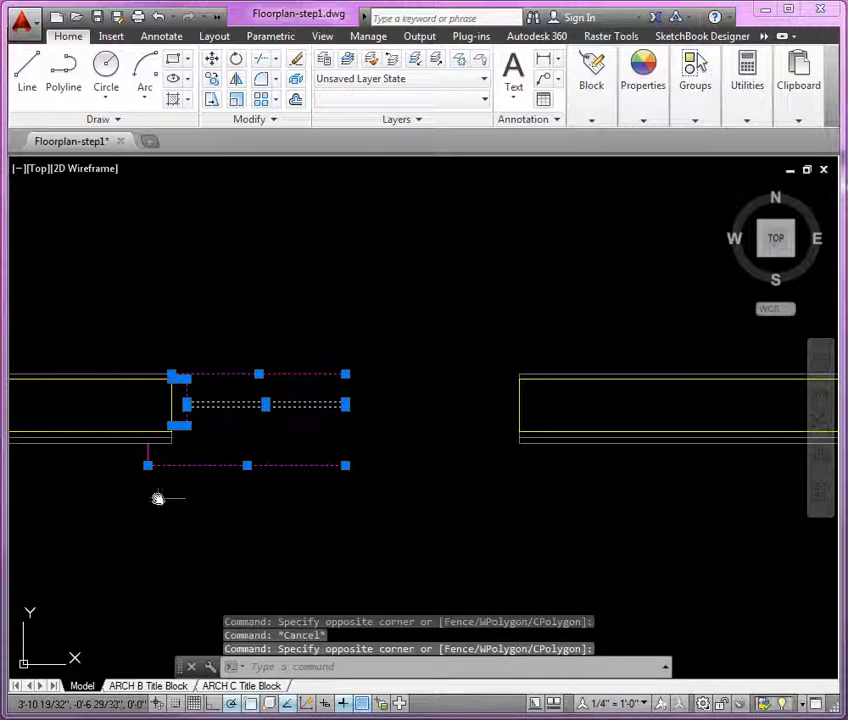
pyautogui.click(157, 497)
pyautogui.click(136, 455)
pyautogui.write('mi')
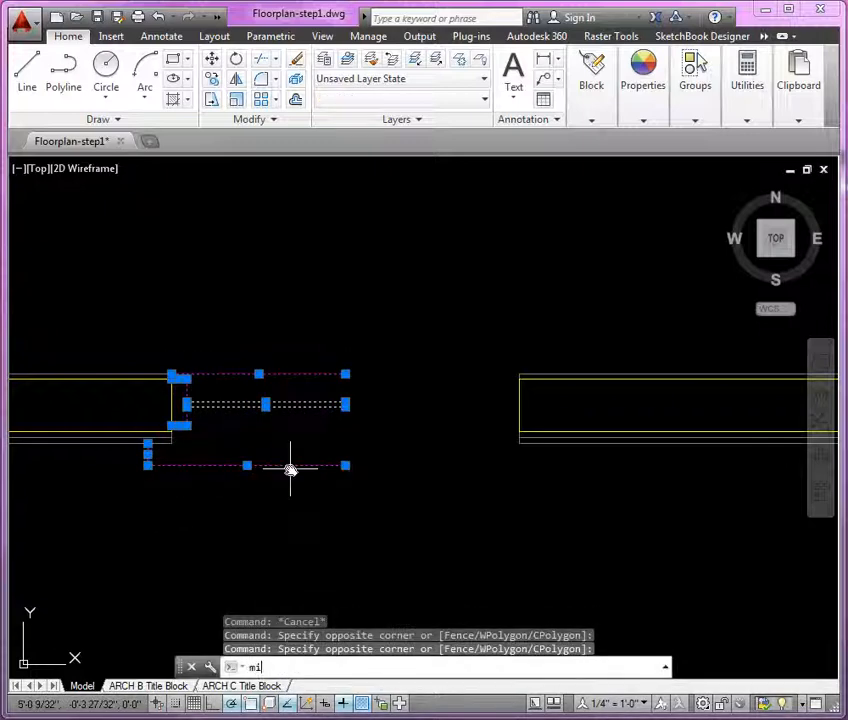
pyautogui.press('Return')
pyautogui.click(346, 374)
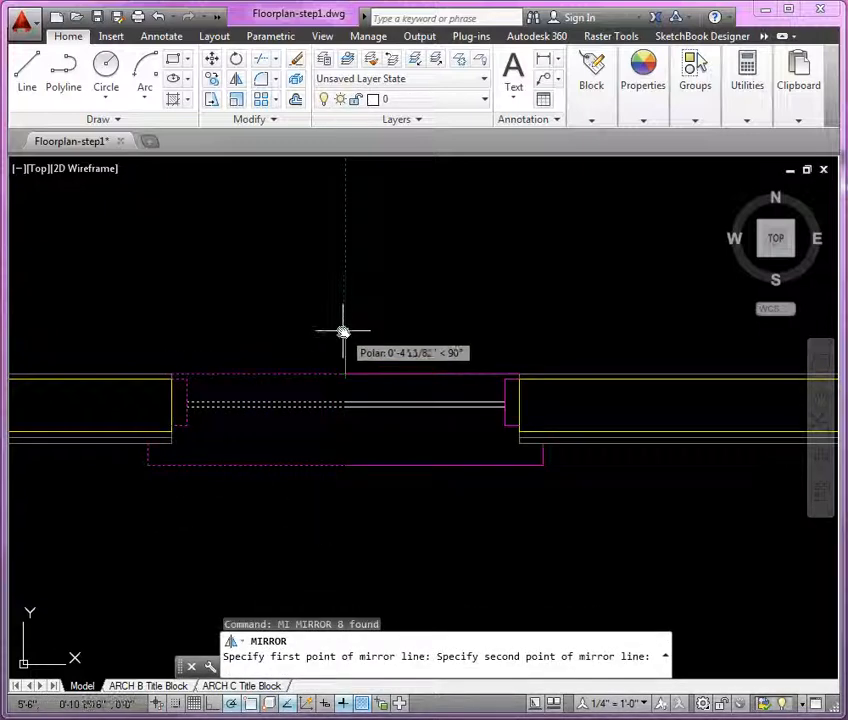
pyautogui.click(344, 330)
pyautogui.press('Return')
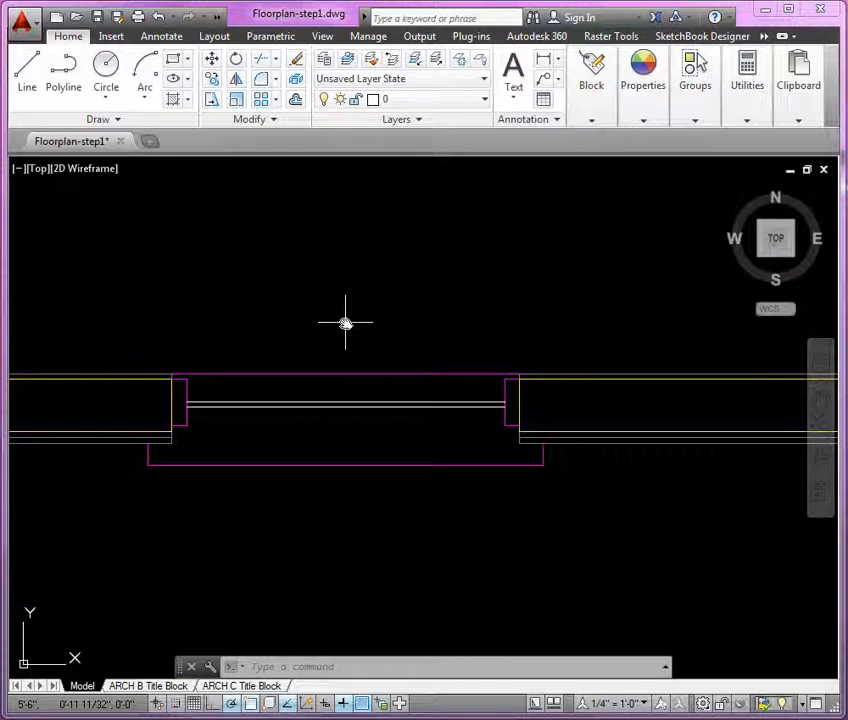
# Make A-Glaz the current layer.
pyautogui.click(463, 336)
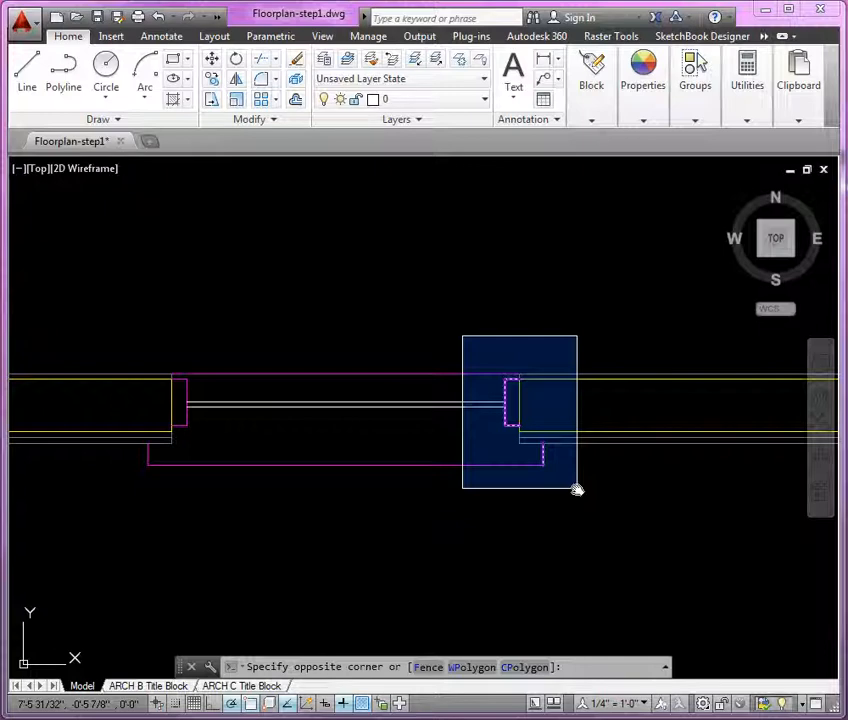
pyautogui.press('Escape')
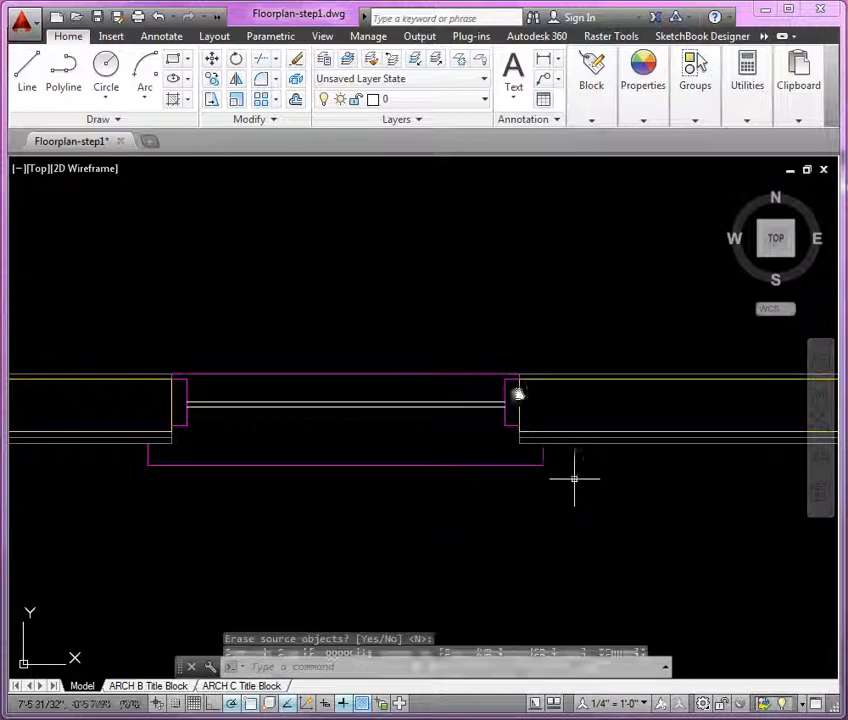
pyautogui.click(449, 104)
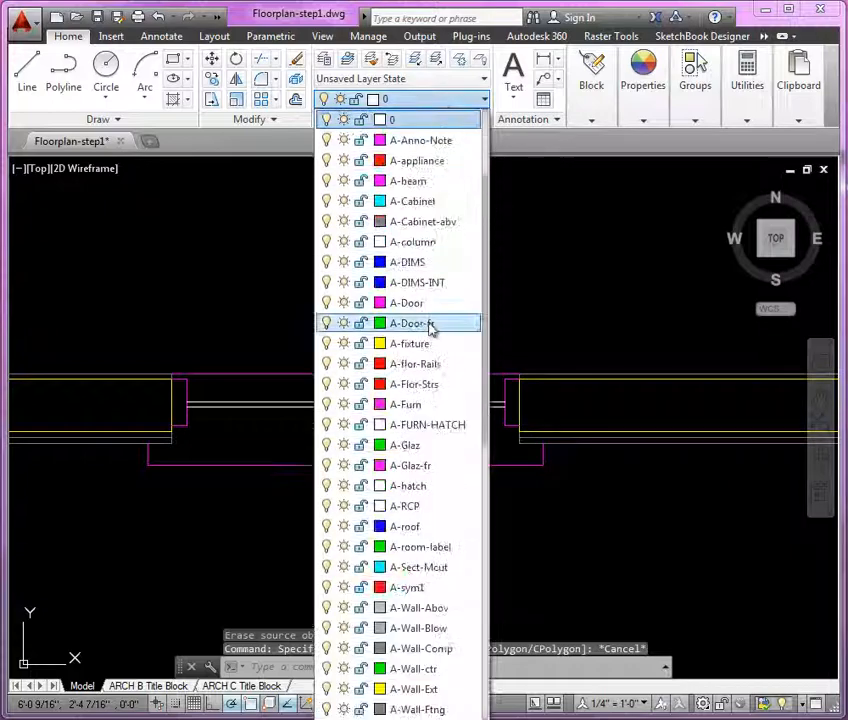
pyautogui.click(405, 445)
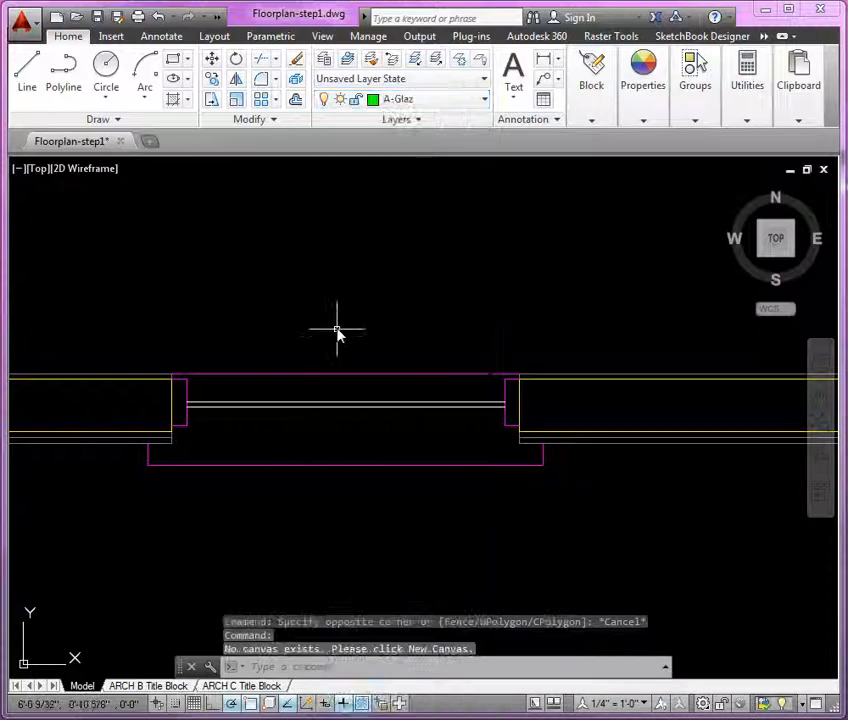
# Begin a block definition named win1 with its base point at the midpoint of the wall end on the window's left side.
pyautogui.write('B')
pyautogui.press('Return')
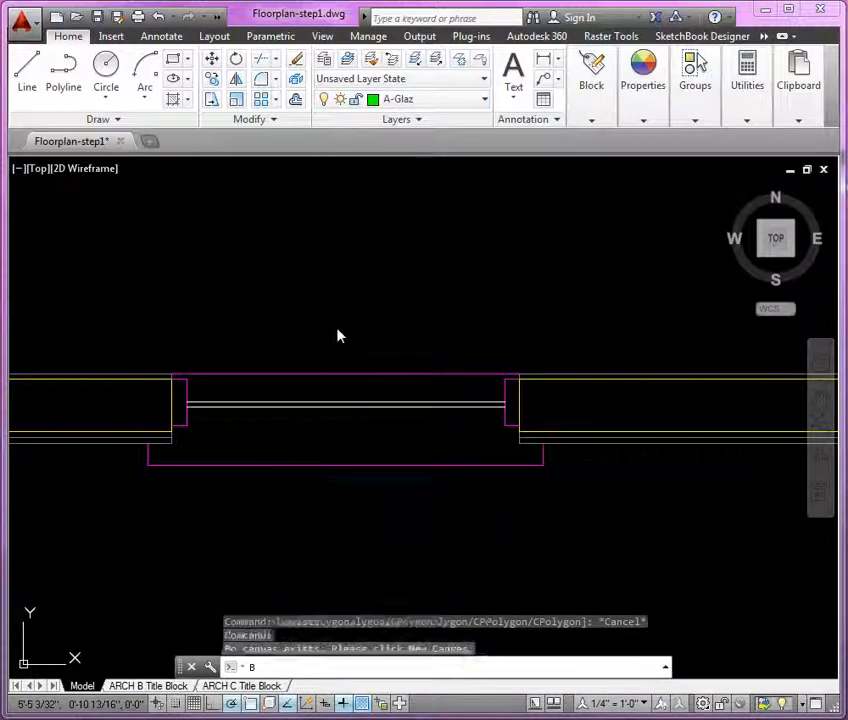
pyautogui.write('win1')
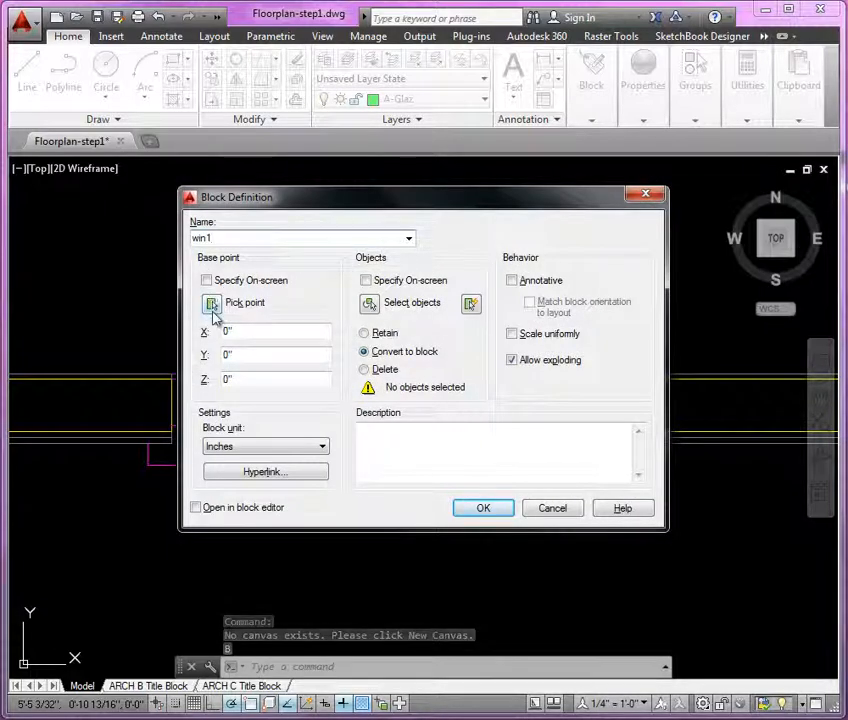
pyautogui.click(215, 308)
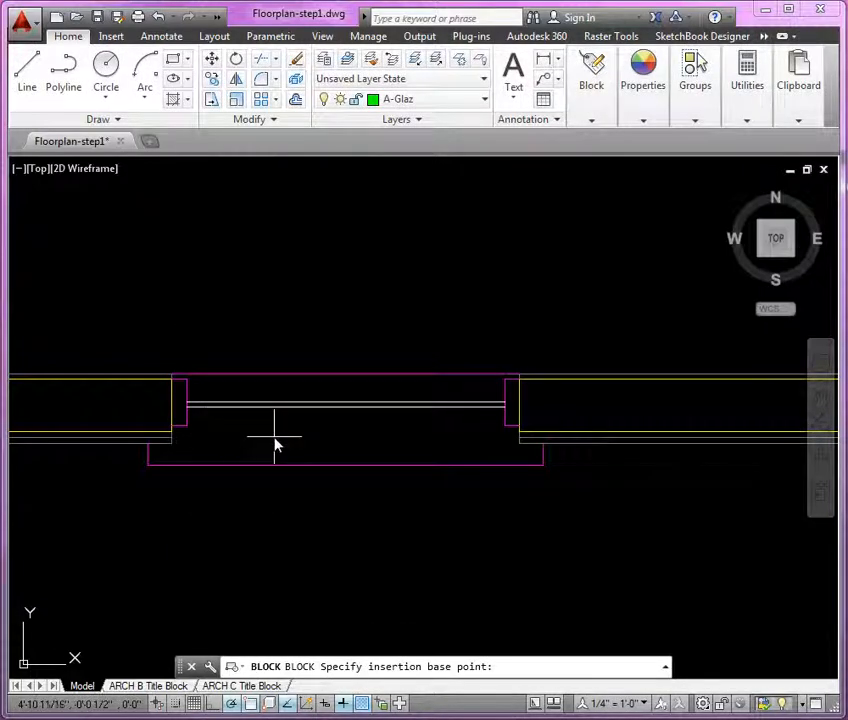
pyautogui.click(172, 408)
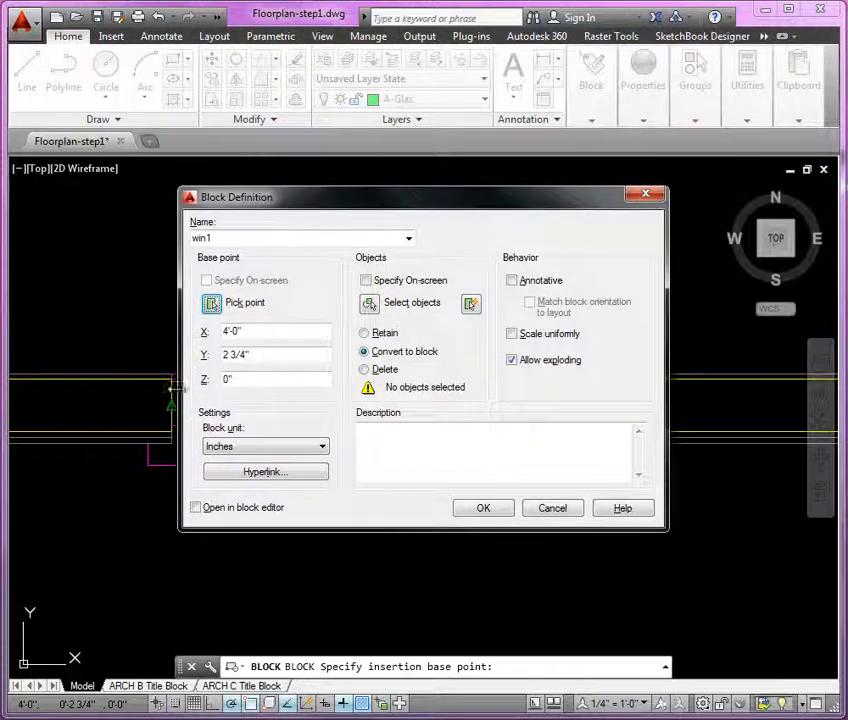
# Select all of the window's frame, glass, opening and sill lines as the block's objects and create the block.
pyautogui.click(369, 306)
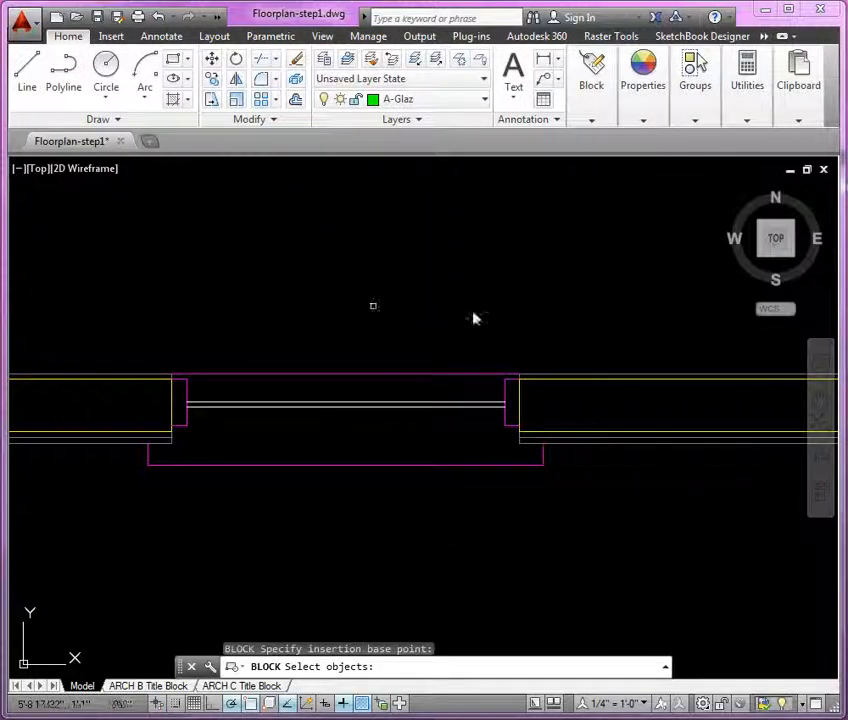
pyautogui.click(293, 358)
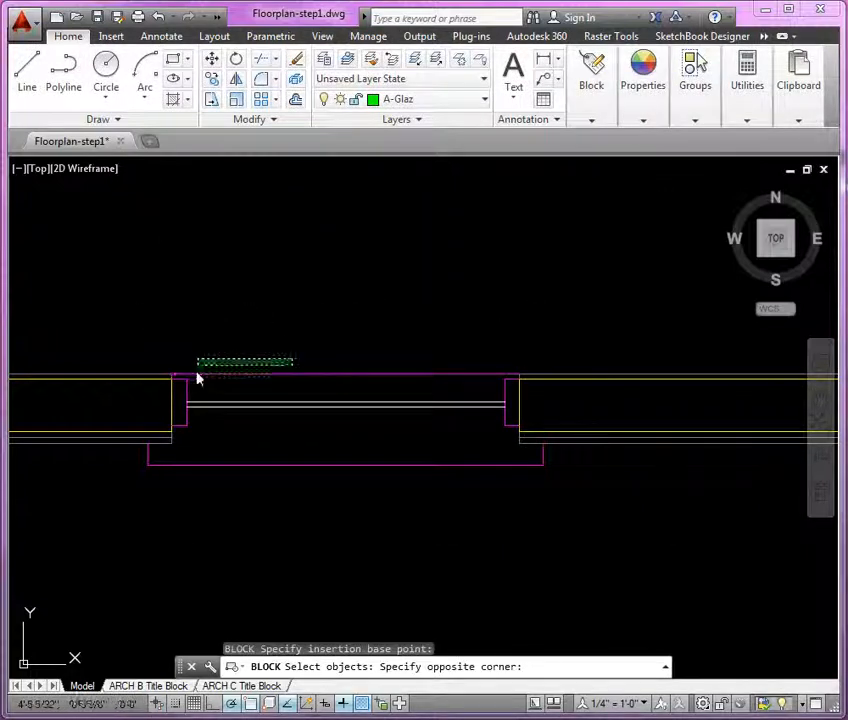
pyautogui.click(180, 397)
pyautogui.click(388, 368)
pyautogui.click(377, 388)
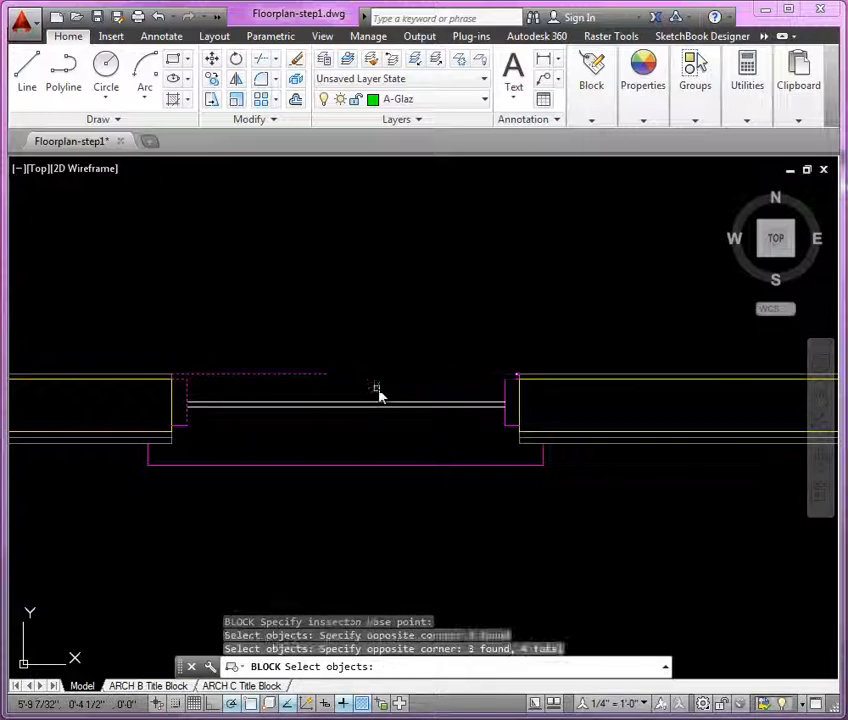
pyautogui.scroll(3, 508, 416)
pyautogui.click(511, 455)
pyautogui.click(466, 284)
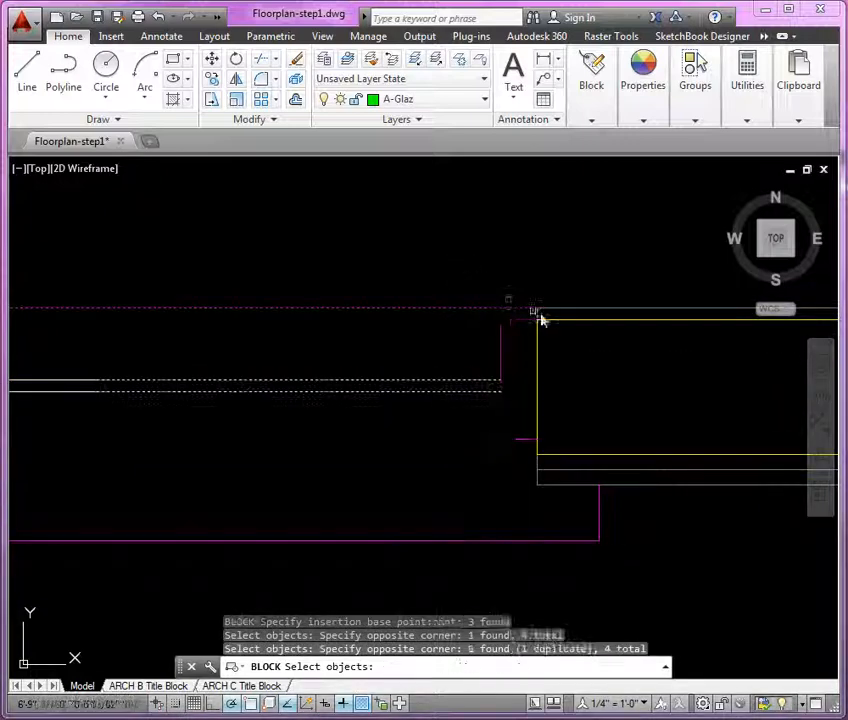
pyautogui.scroll(-4, 540, 316)
pyautogui.click(592, 425)
pyautogui.click(533, 407)
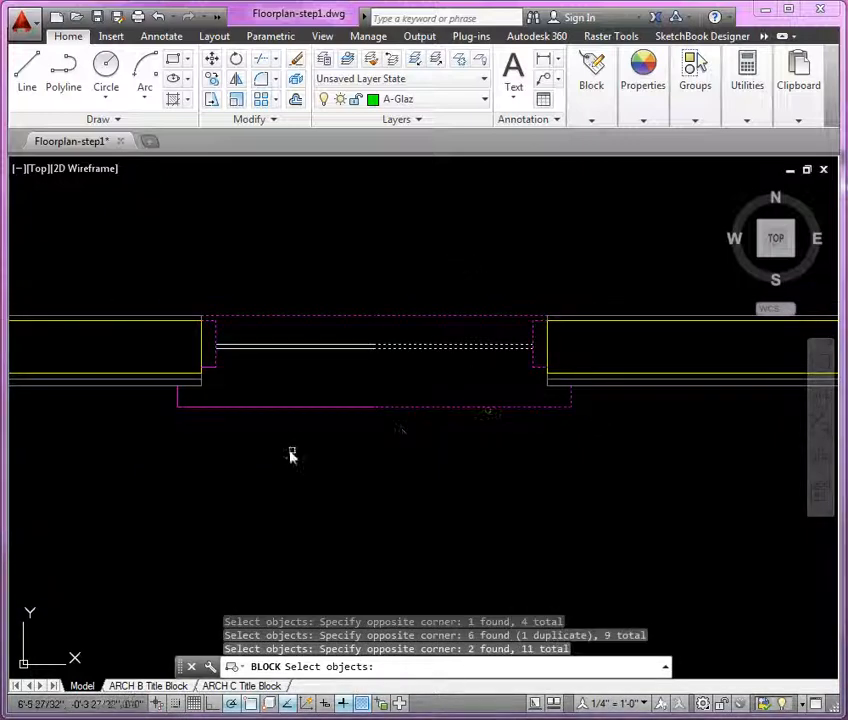
pyautogui.click(250, 447)
pyautogui.click(167, 399)
pyautogui.scroll(2, 221, 392)
pyautogui.click(250, 377)
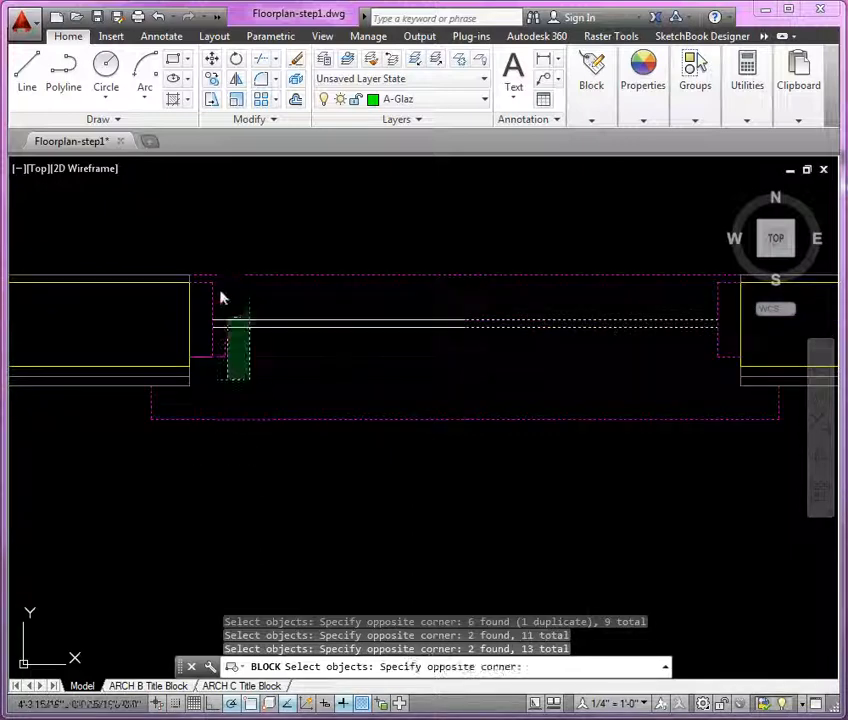
pyautogui.click(203, 258)
pyautogui.scroll(-2, 334, 326)
pyautogui.scroll(2, 413, 278)
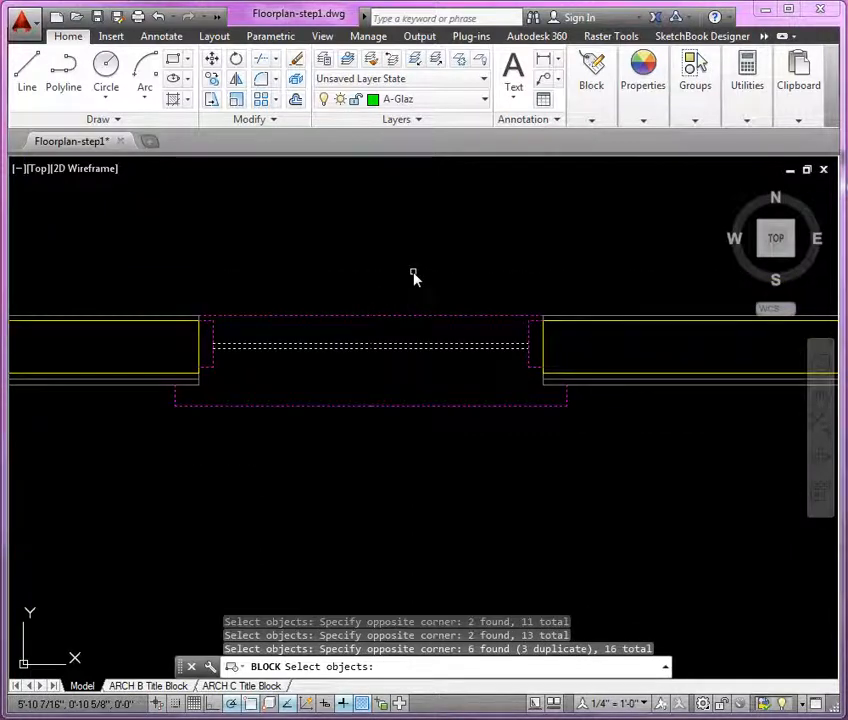
pyautogui.press('Return')
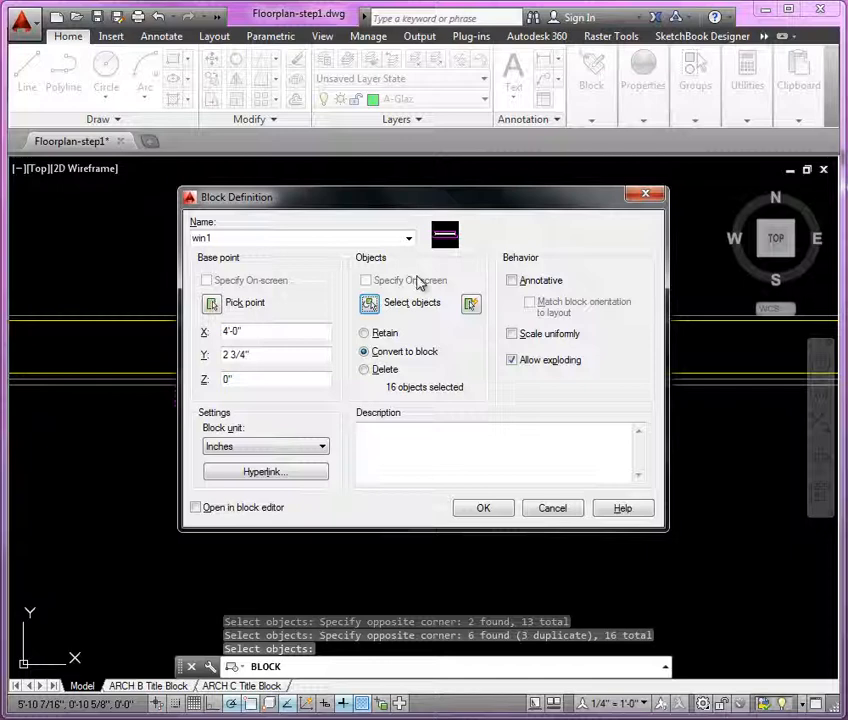
pyautogui.click(424, 456)
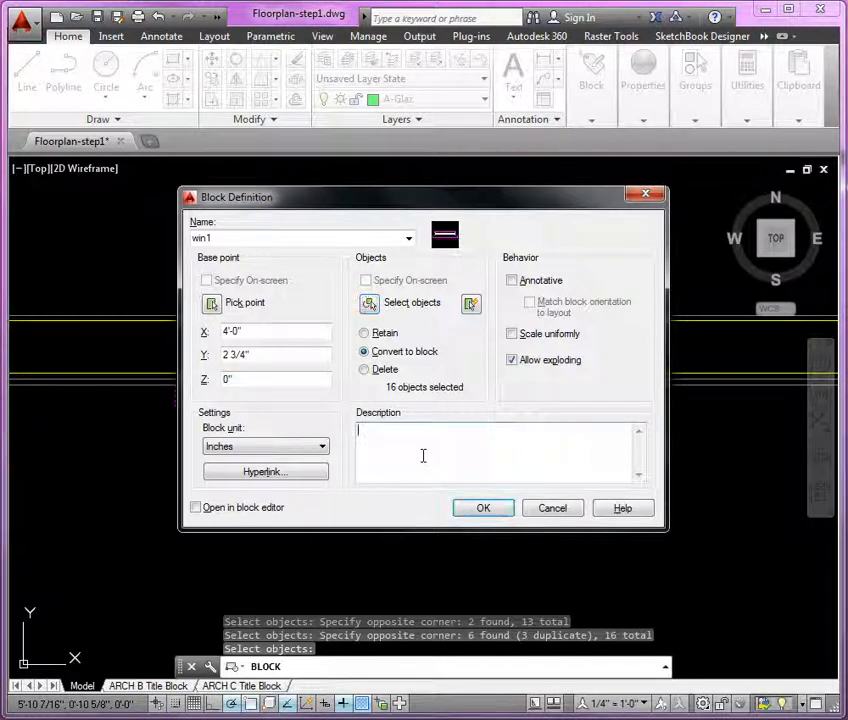
pyautogui.click(481, 511)
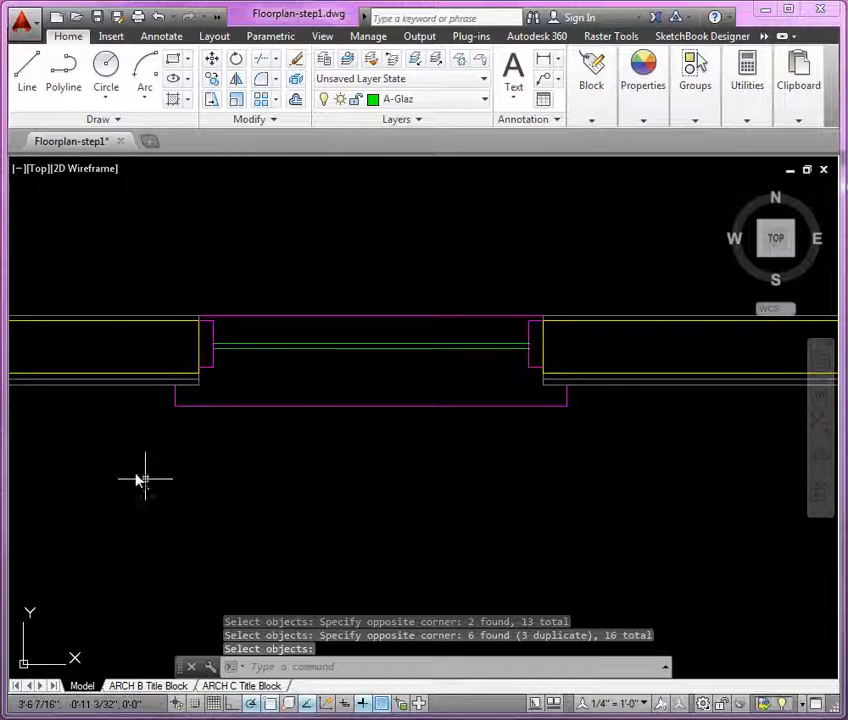
# Insert block win1 in the empty south wall opening at the left wall end's midpoint, with scale 1 and rotation 0°.
pyautogui.scroll(-6, 126, 470)
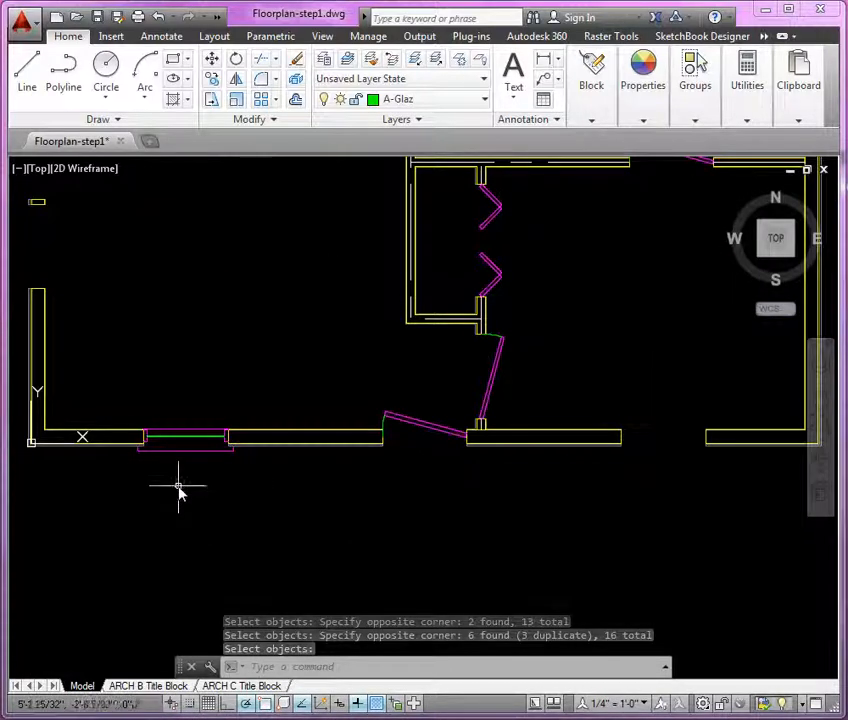
pyautogui.moveTo(424, 519); pyautogui.dragTo(252, 510, button='middle')
pyautogui.scroll(6, 505, 416)
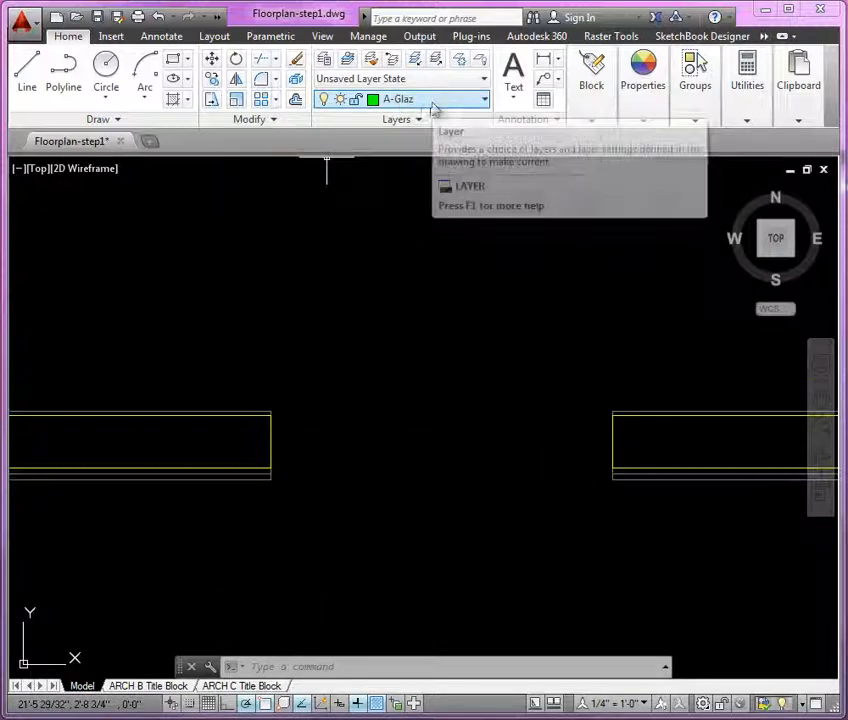
pyautogui.click(110, 37)
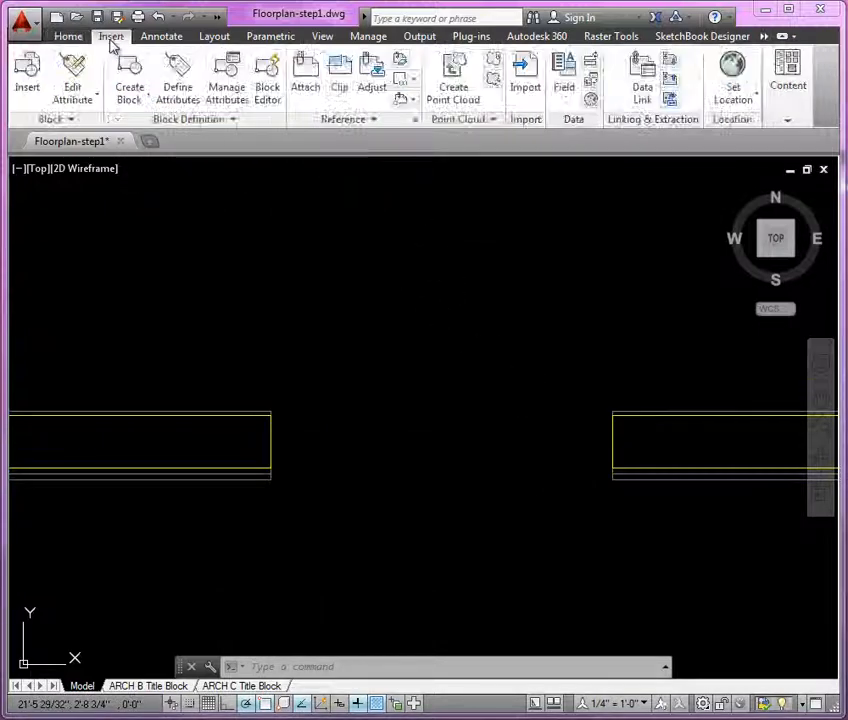
pyautogui.click(27, 90)
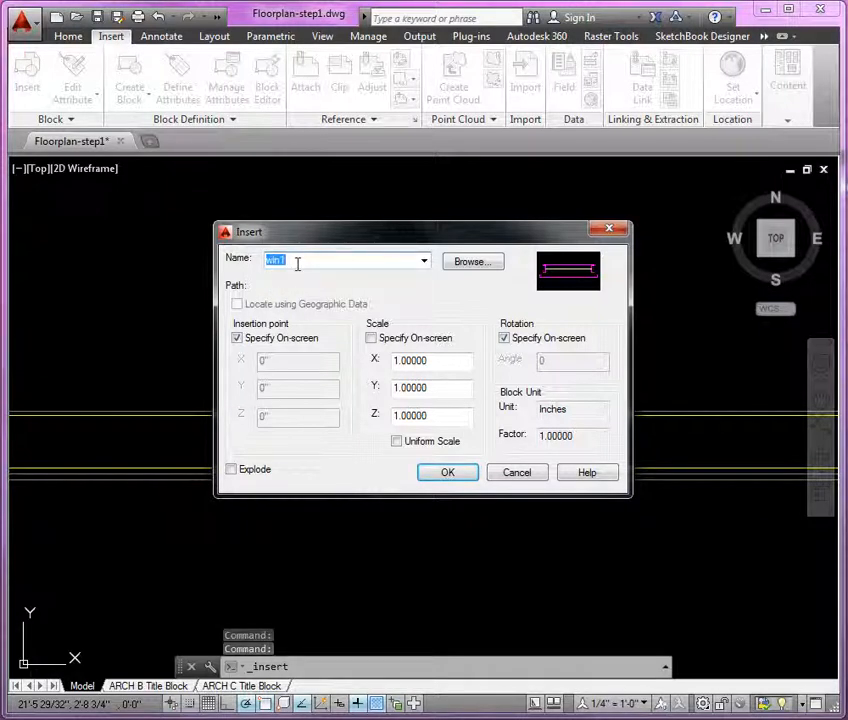
pyautogui.click(529, 345)
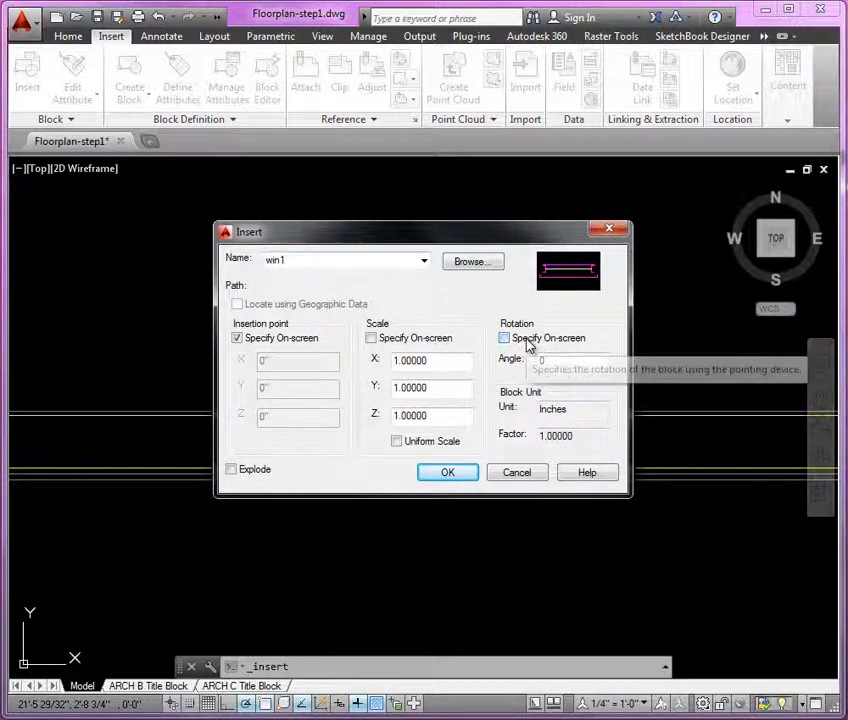
pyautogui.click(529, 345)
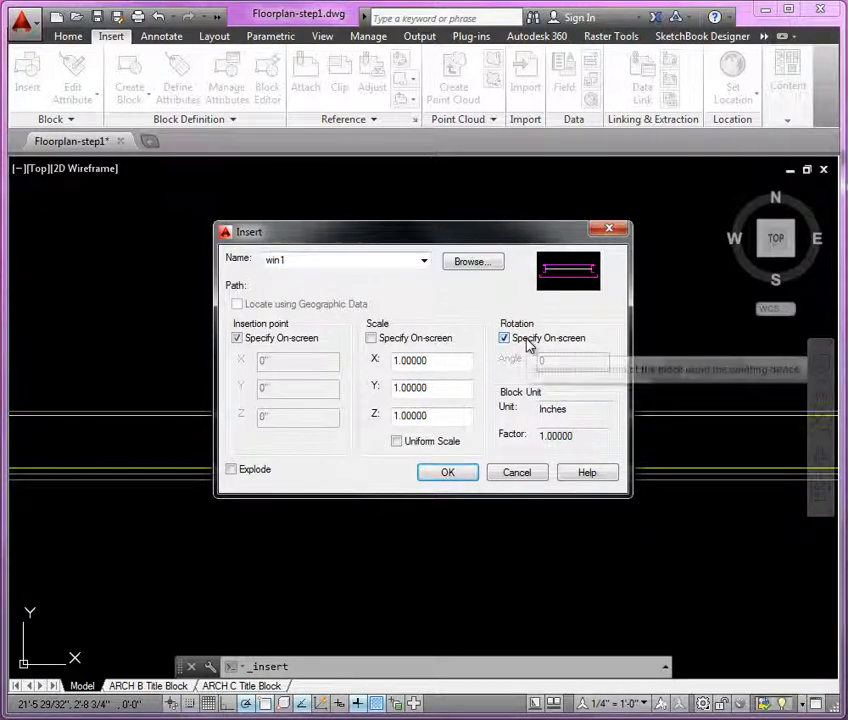
pyautogui.click(461, 474)
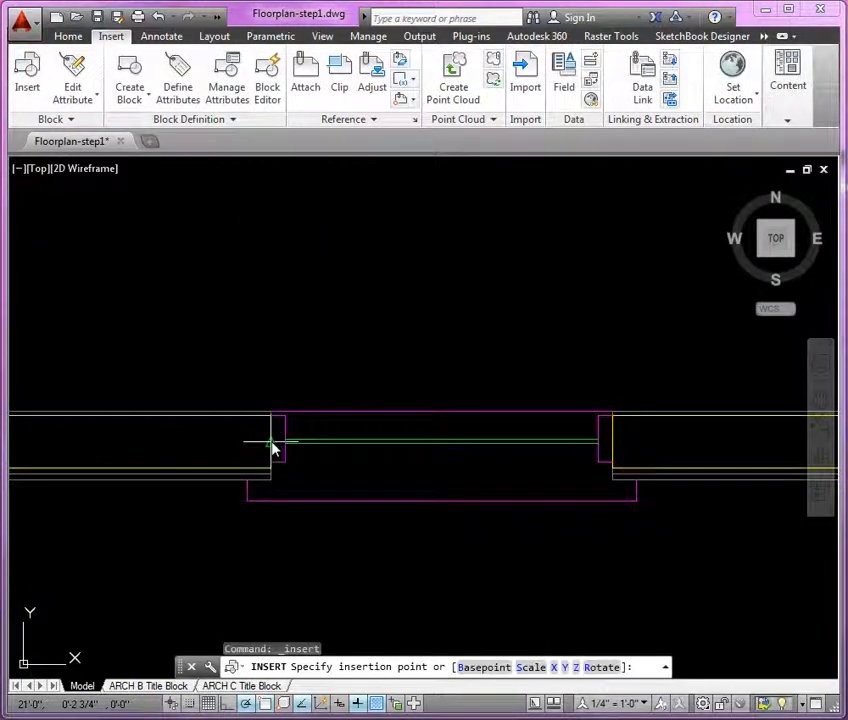
pyautogui.click(271, 447)
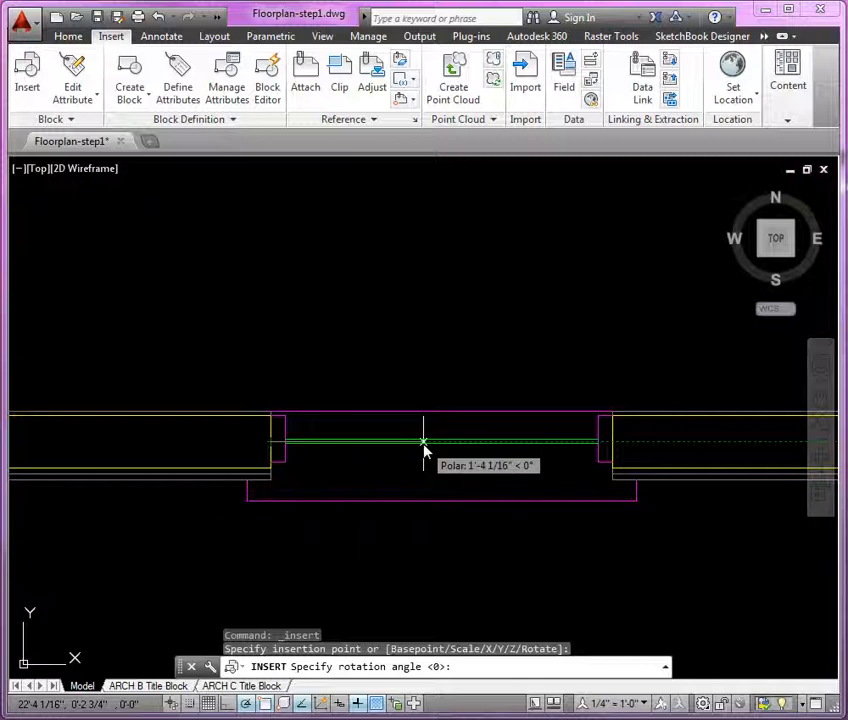
pyautogui.click(424, 447)
# Insert block win1 in the east wall's lower opening at the midpoint of the wall end below it, rotated 90°.
pyautogui.scroll(-6, 384, 511)
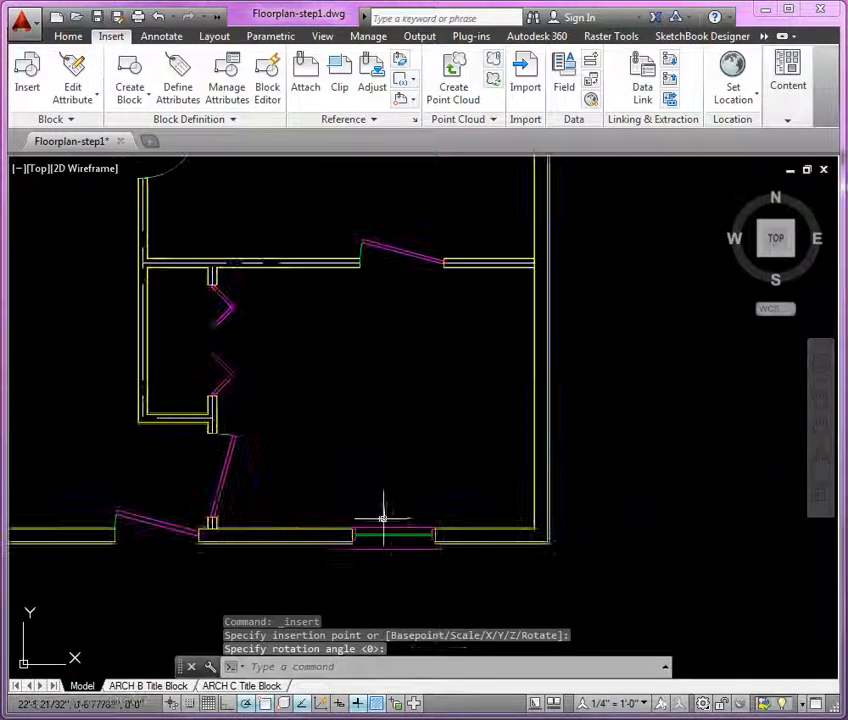
pyautogui.scroll(-5, 545, 369)
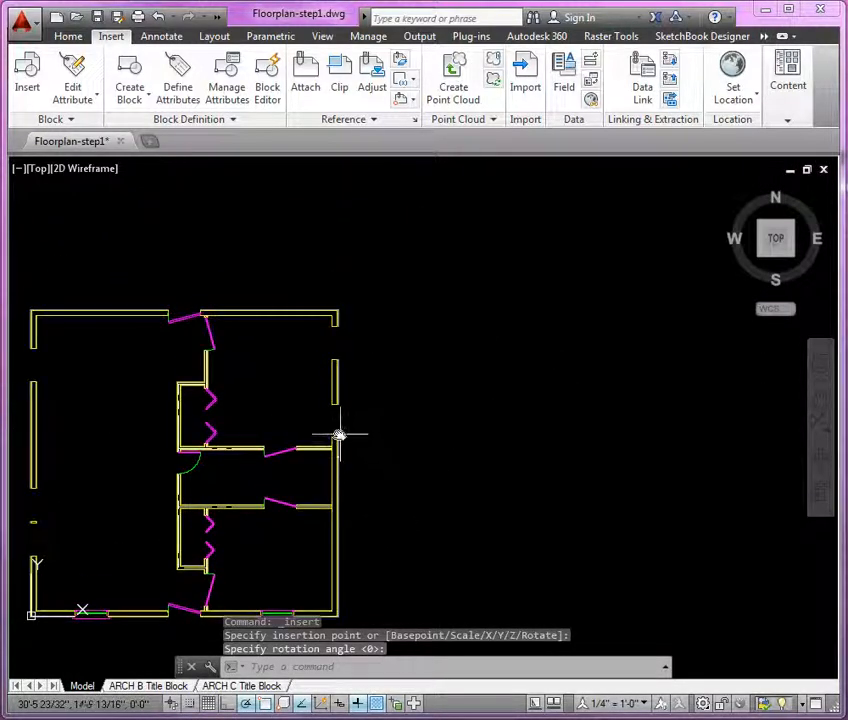
pyautogui.scroll(8, 337, 435)
pyautogui.press('Return')
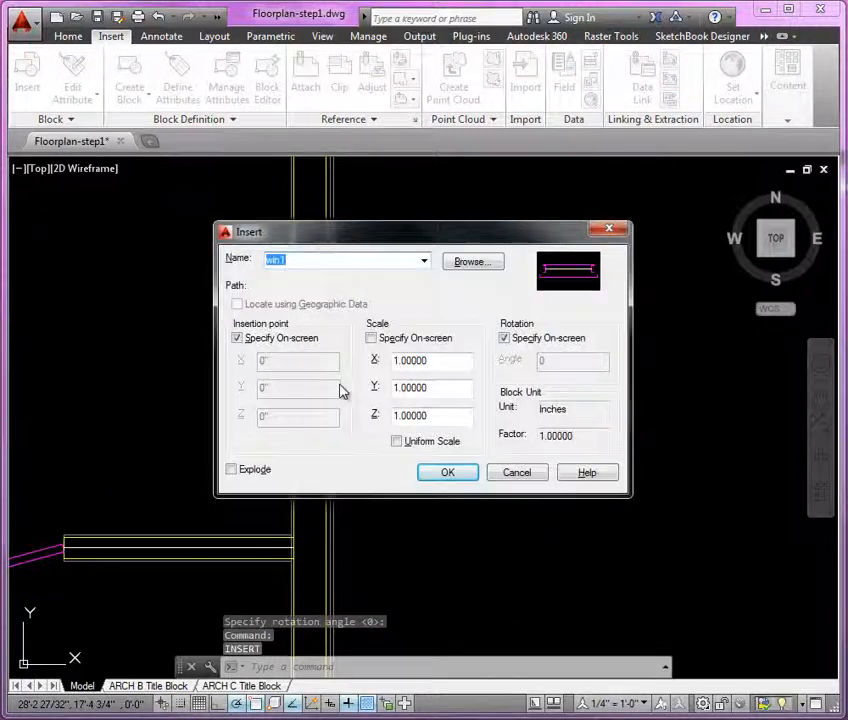
pyautogui.press('Return')
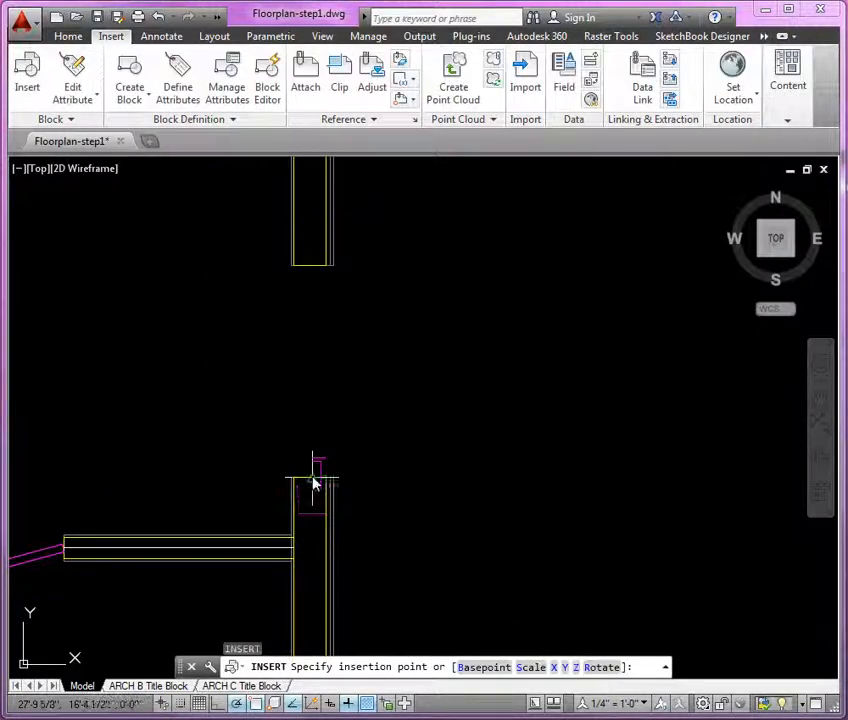
pyautogui.click(313, 478)
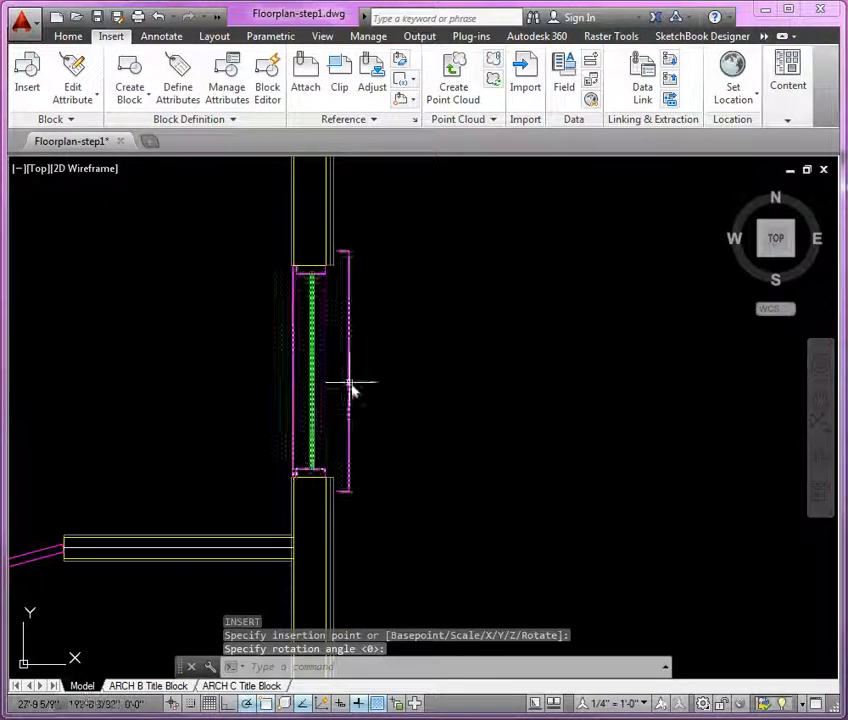
# Copy the window block from the east wall's lower opening to the upper opening, using the midpoints of the wall ends below each opening.
pyautogui.scroll(-4, 428, 441)
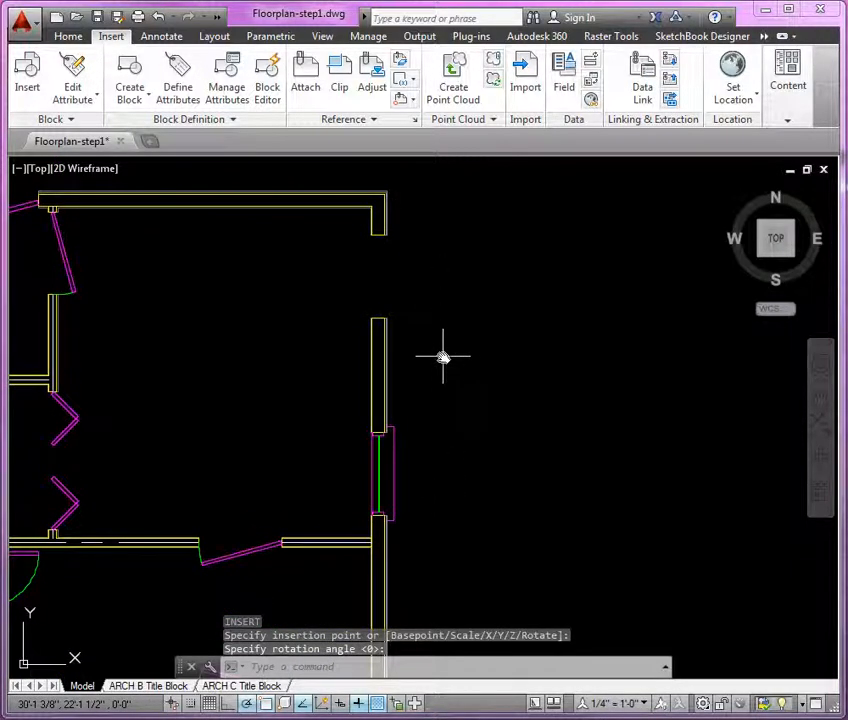
pyautogui.click(396, 435)
pyautogui.rightClick(437, 446)
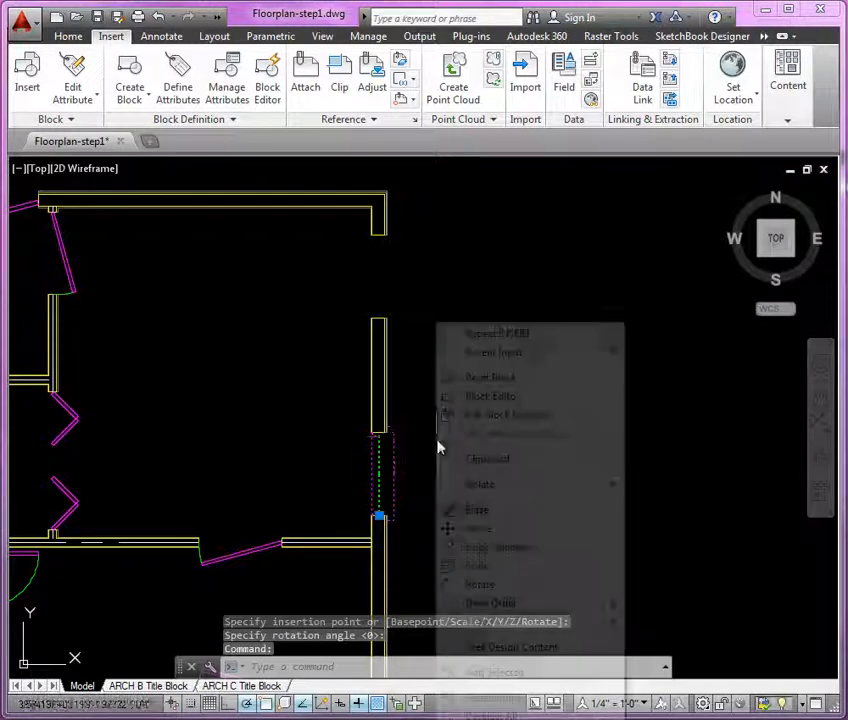
pyautogui.click(515, 561)
pyautogui.scroll(5, 380, 515)
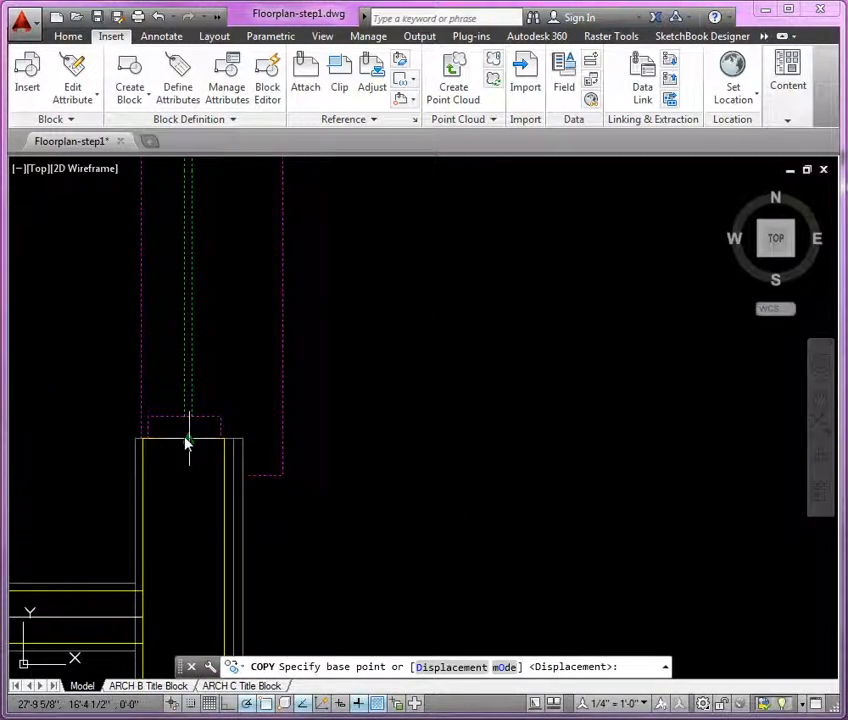
pyautogui.click(186, 441)
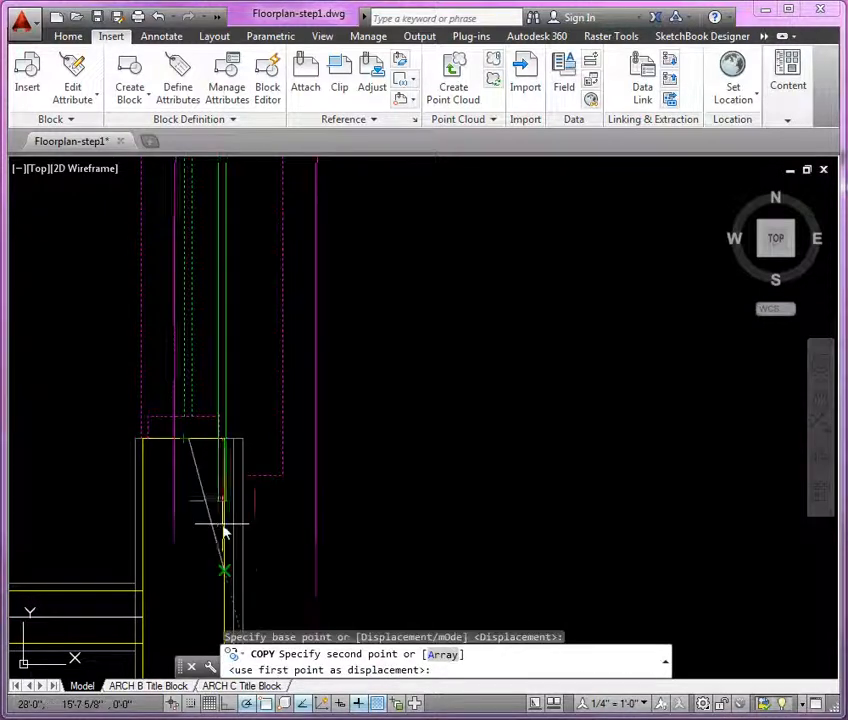
pyautogui.scroll(-5, 224, 533)
pyautogui.scroll(-3, 214, 293)
pyautogui.scroll(5, 246, 318)
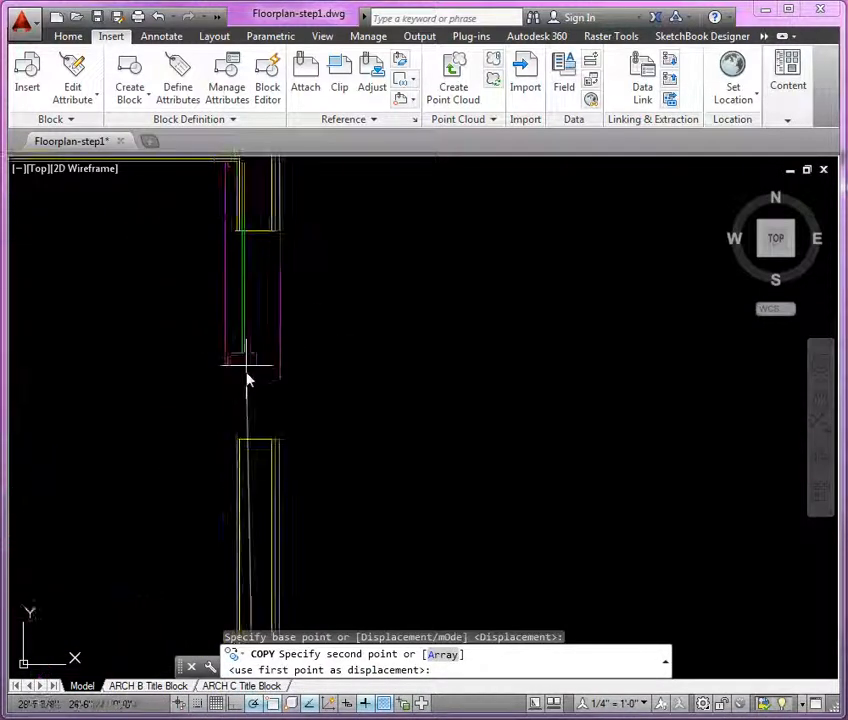
pyautogui.scroll(2, 248, 380)
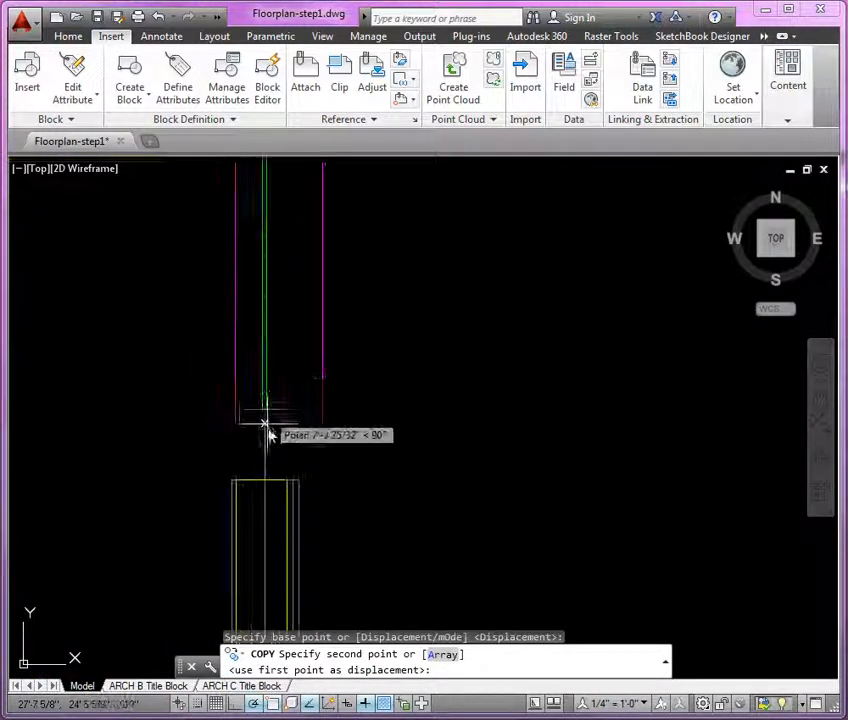
pyautogui.click(267, 487)
pyautogui.scroll(-3, 425, 533)
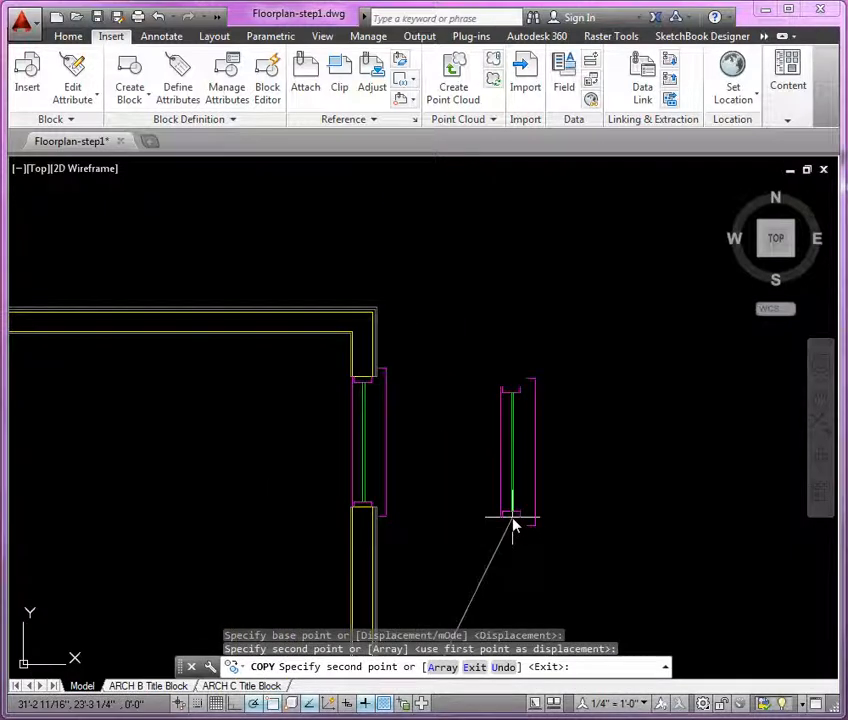
pyautogui.press('Escape')
# Insert block win1 in the upper half of the west wall's double opening at the midpoint of the wall end above it, rotated 270°.
pyautogui.scroll(-6, 644, 338)
pyautogui.moveTo(491, 402); pyautogui.dragTo(522, 269, button='middle')
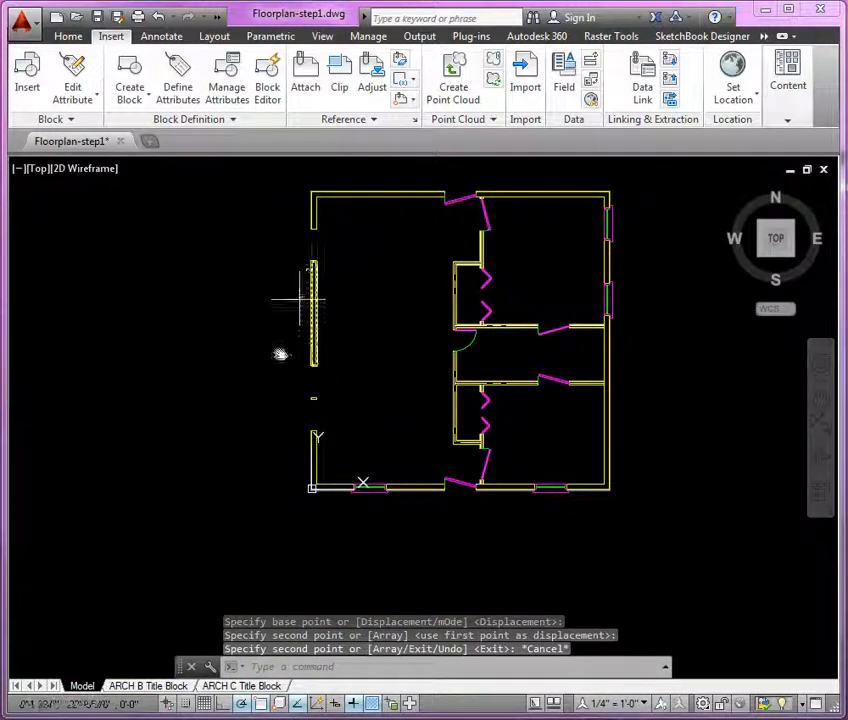
pyautogui.scroll(5, 312, 413)
pyautogui.moveTo(333, 424); pyautogui.dragTo(365, 454, button='middle')
pyautogui.press('Return')
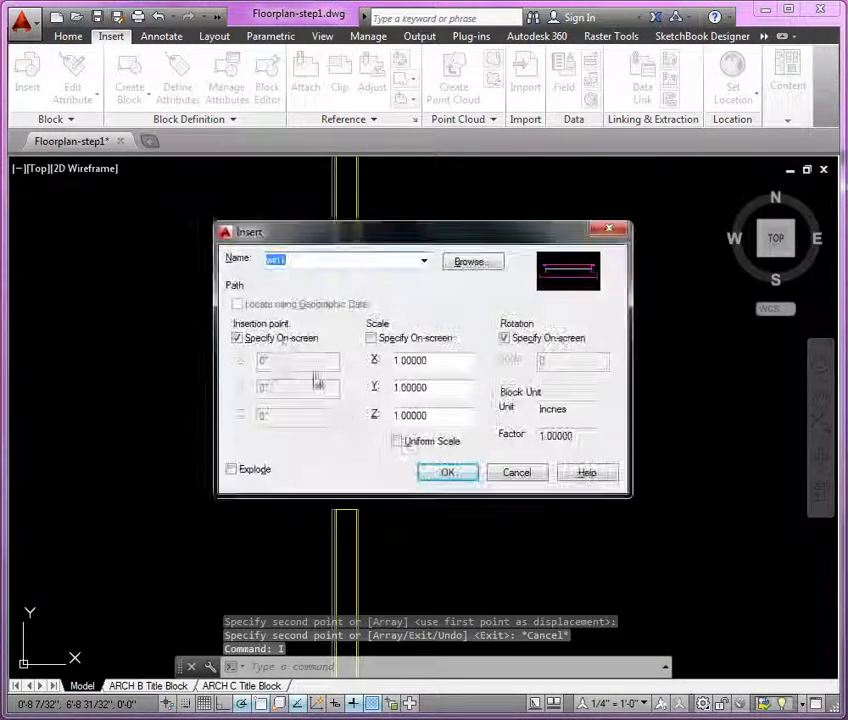
pyautogui.click(447, 474)
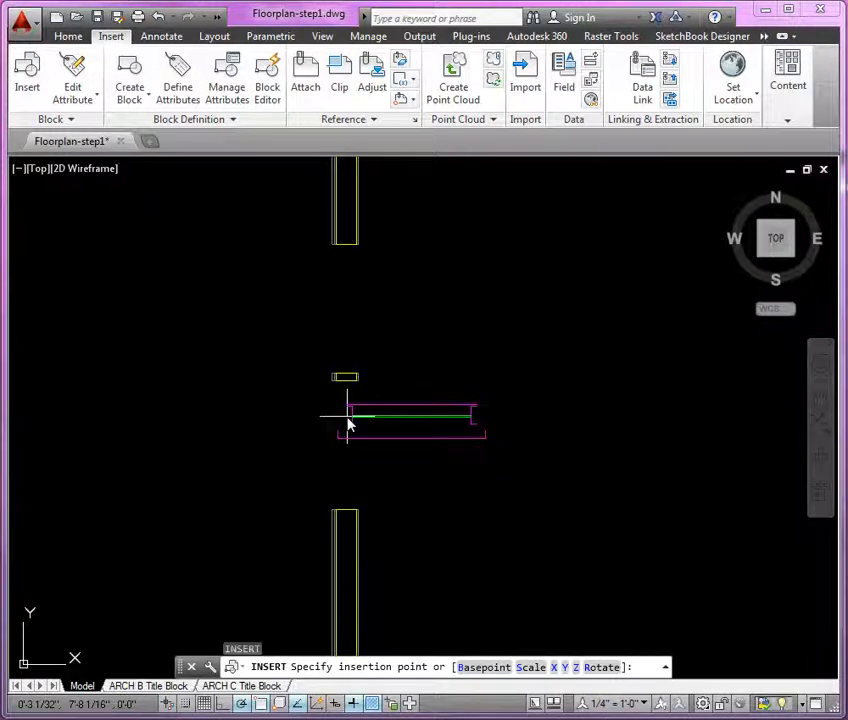
pyautogui.scroll(5, 352, 300)
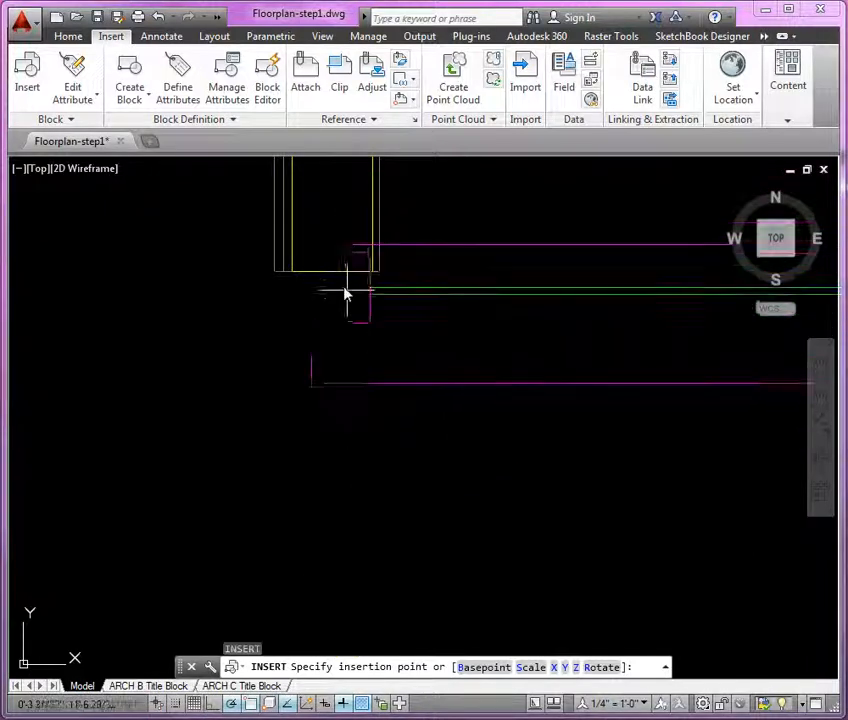
pyautogui.click(337, 280)
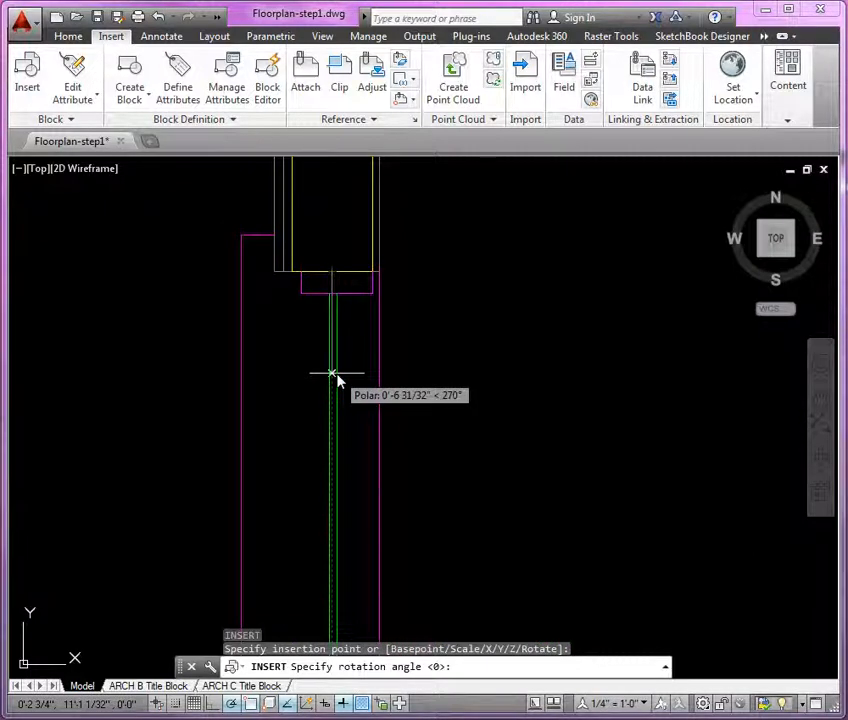
pyautogui.click(337, 377)
# Explode the window block in the west wall into separate lines.
pyautogui.scroll(-5, 394, 256)
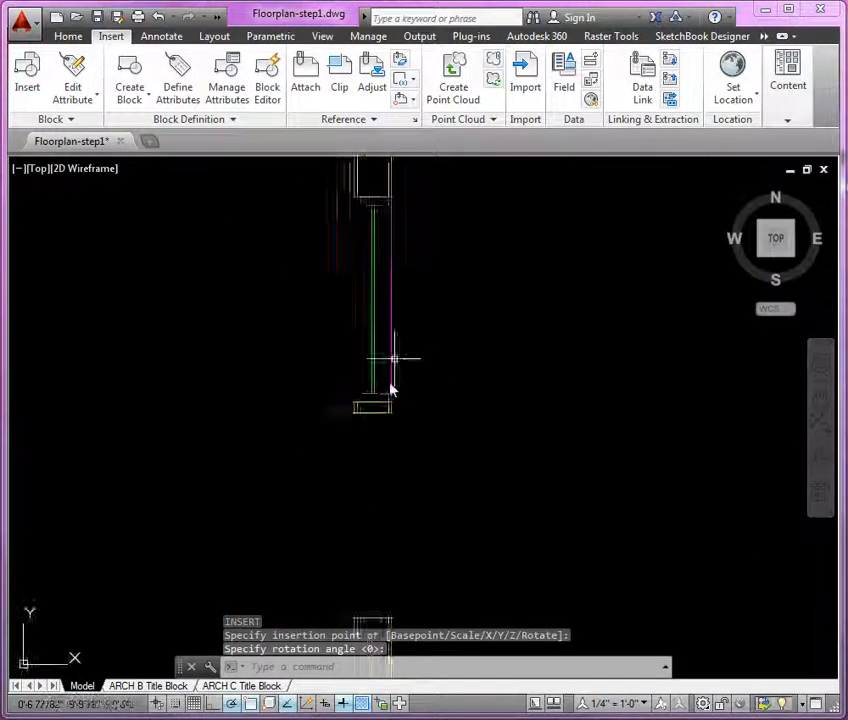
pyautogui.scroll(4, 395, 385)
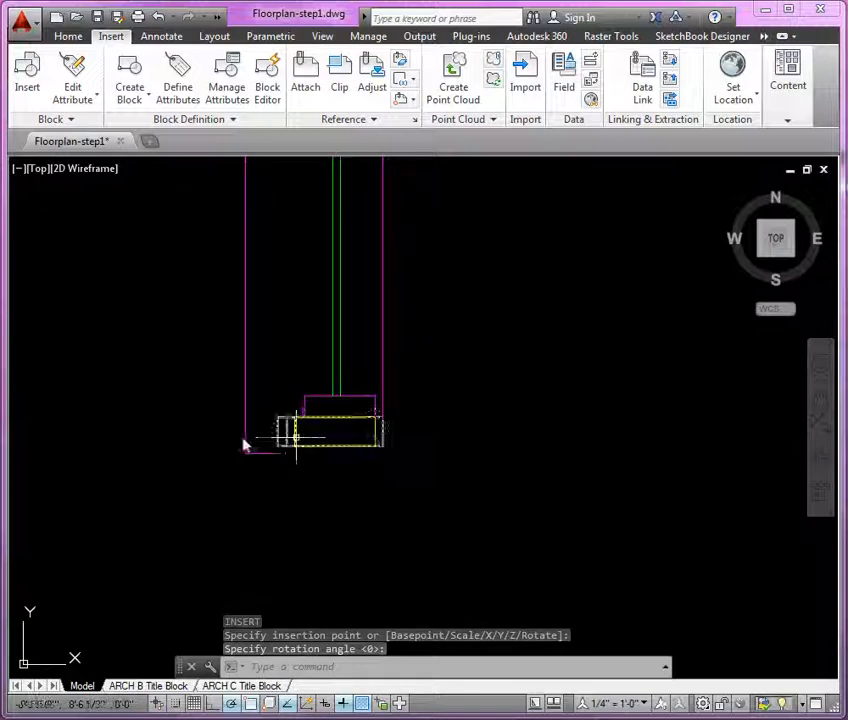
pyautogui.scroll(-5, 432, 297)
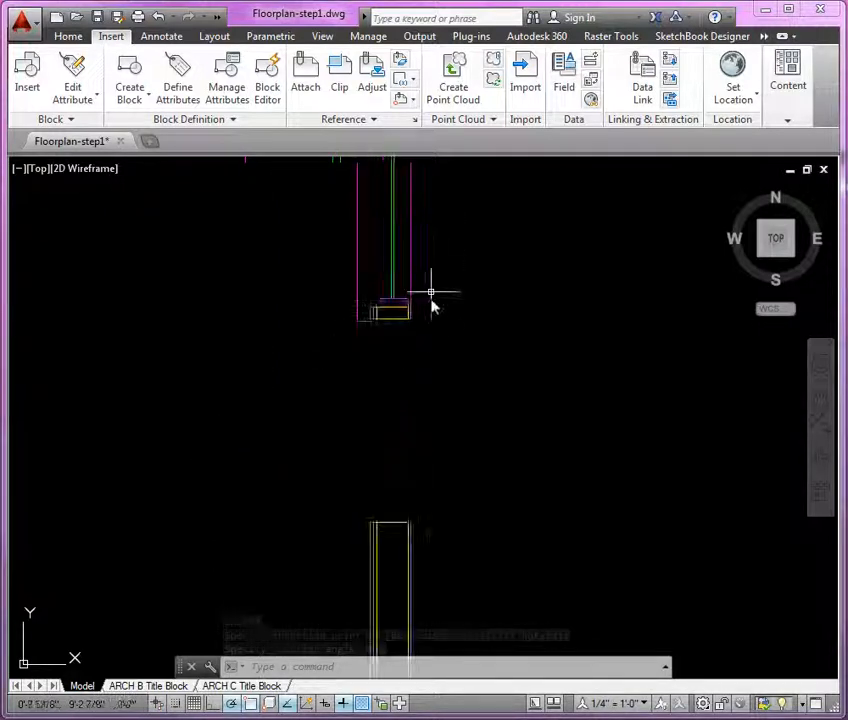
pyautogui.scroll(2, 424, 308)
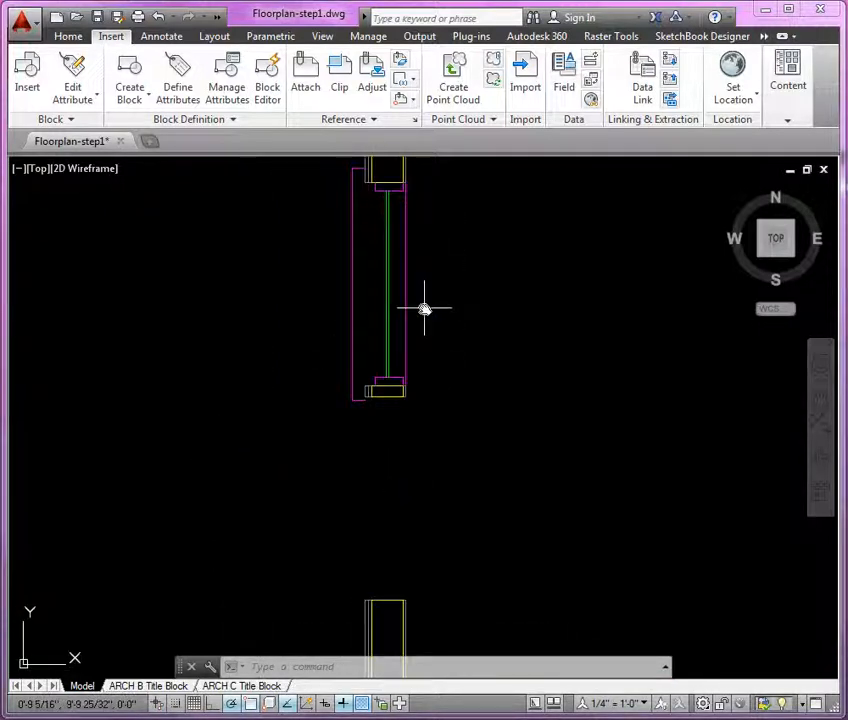
pyautogui.moveTo(424, 307); pyautogui.dragTo(441, 386, button='middle')
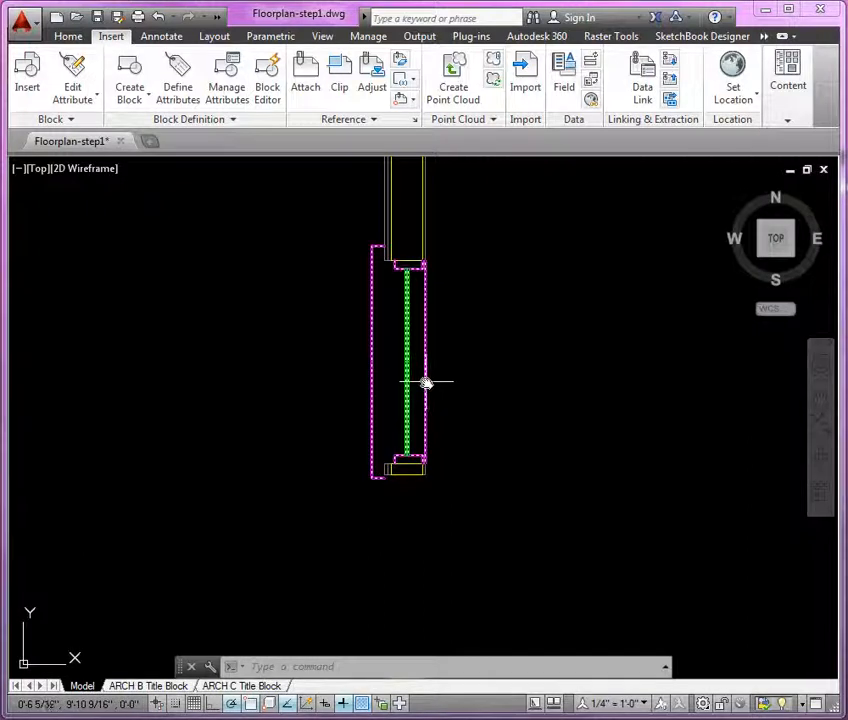
pyautogui.click(426, 382)
pyautogui.moveTo(505, 388); pyautogui.dragTo(378, 480, button='middle')
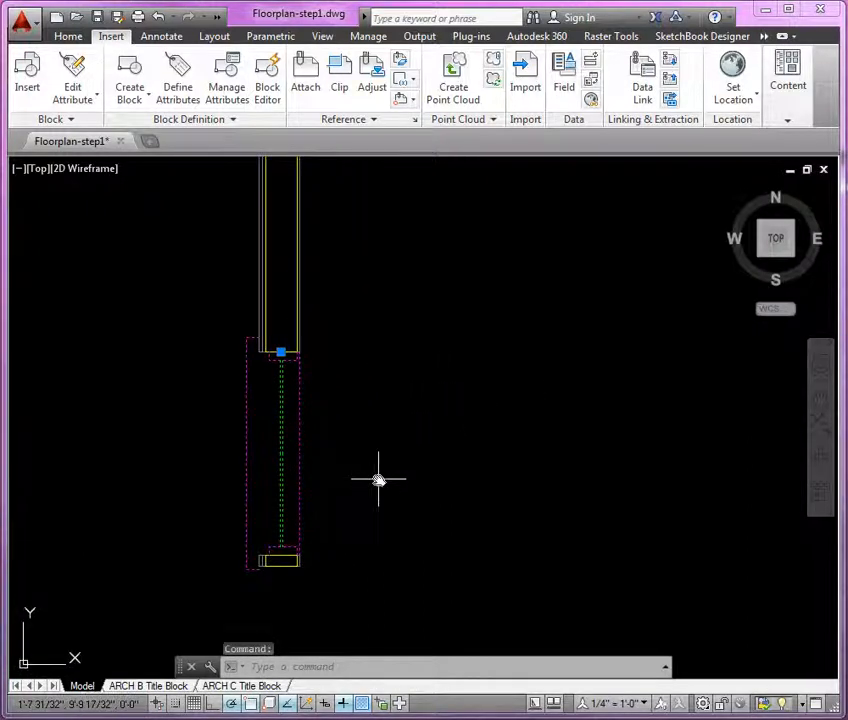
pyautogui.write('x')
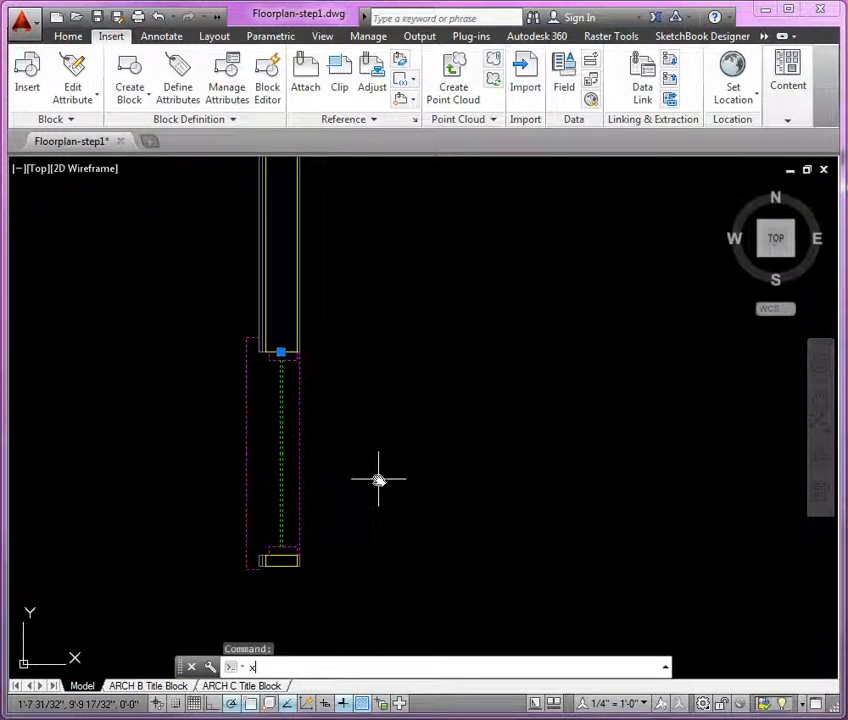
pyautogui.press('Return')
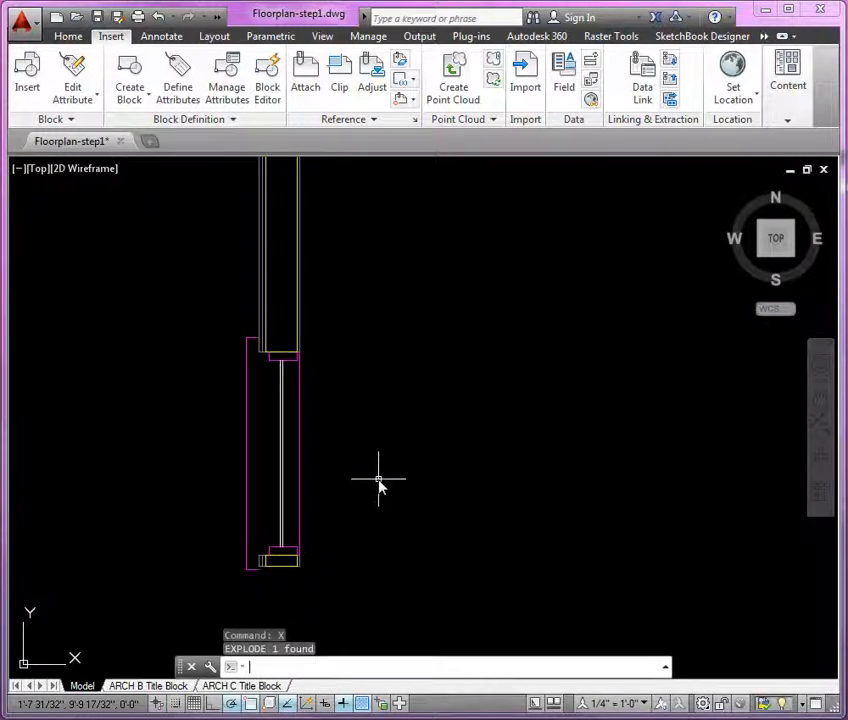
# Move the exploded west window's glass lines to the A-Glaz layer and clear the selection.
pyautogui.moveTo(379, 479); pyautogui.dragTo(440, 416, button='middle')
pyautogui.scroll(4, 360, 480)
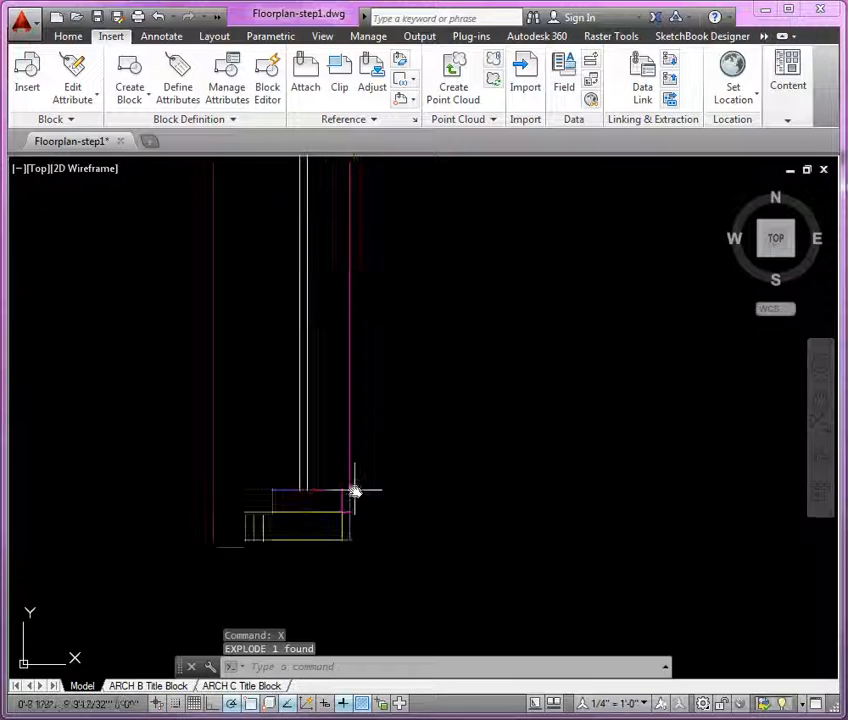
pyautogui.scroll(-2, 353, 490)
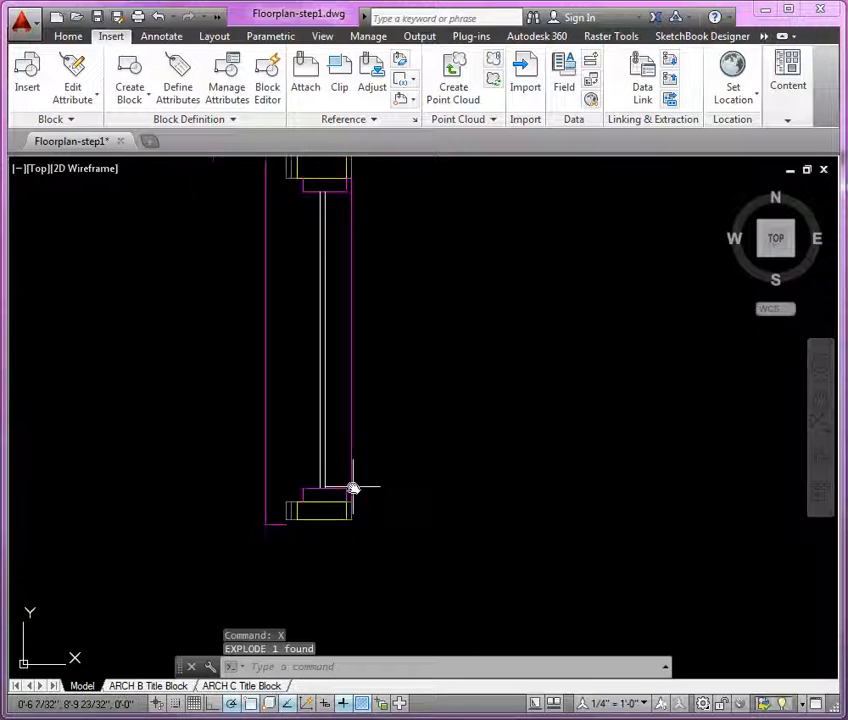
pyautogui.click(333, 431)
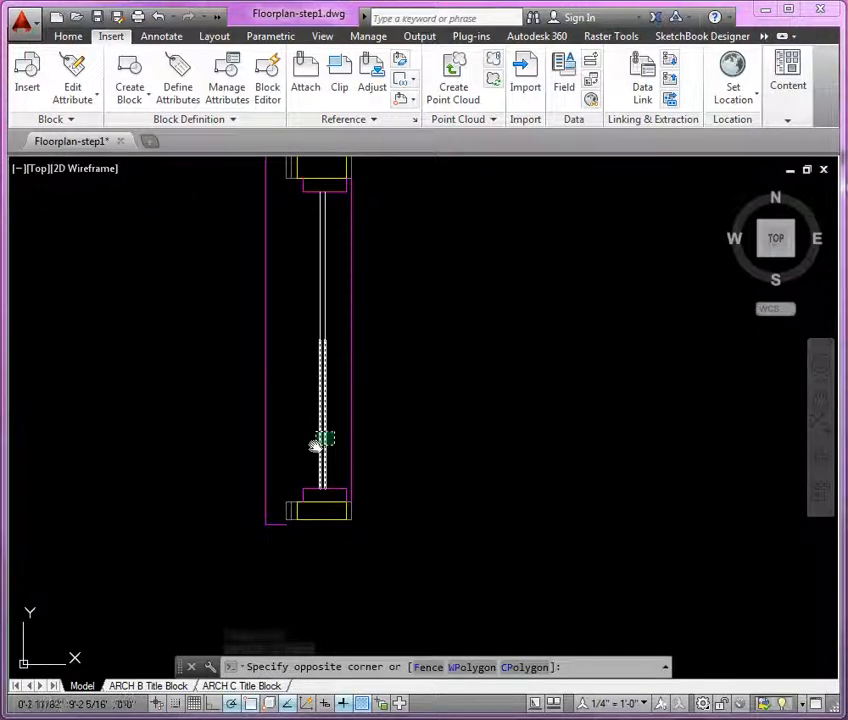
pyautogui.click(318, 447)
pyautogui.click(307, 341)
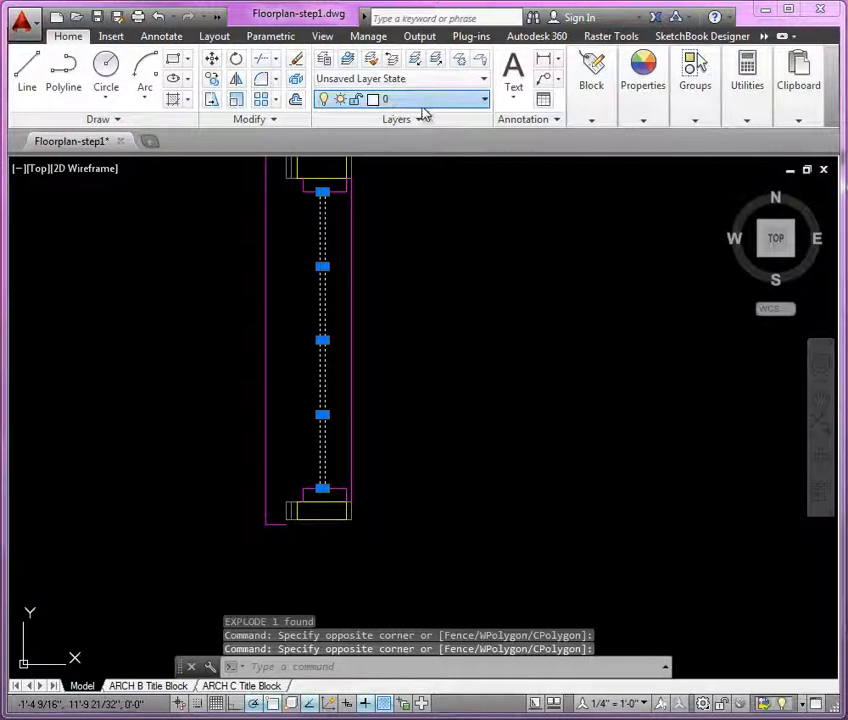
pyautogui.click(424, 100)
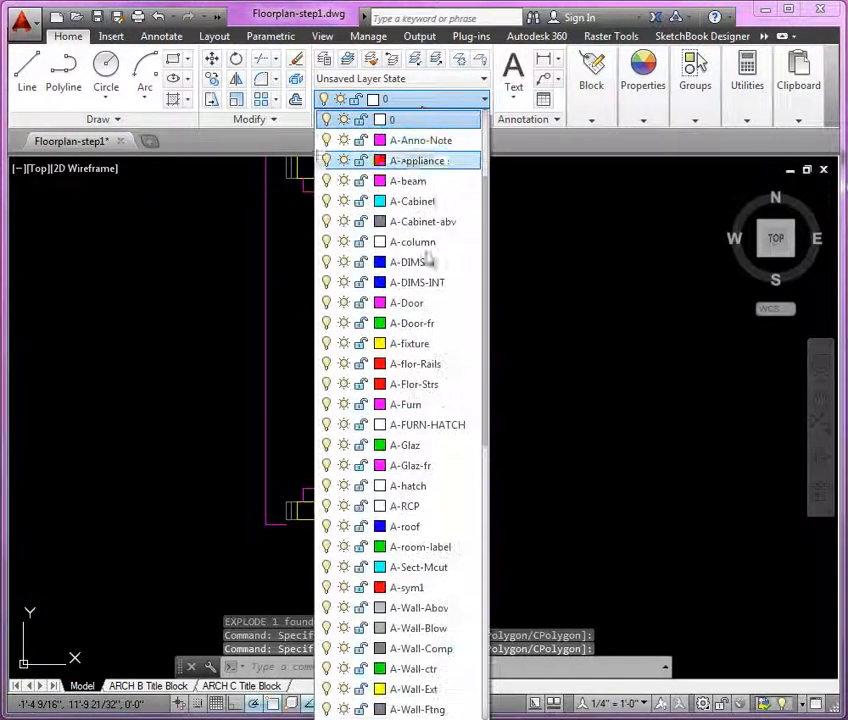
pyautogui.click(401, 450)
pyautogui.press('Escape')
pyautogui.press('Escape')
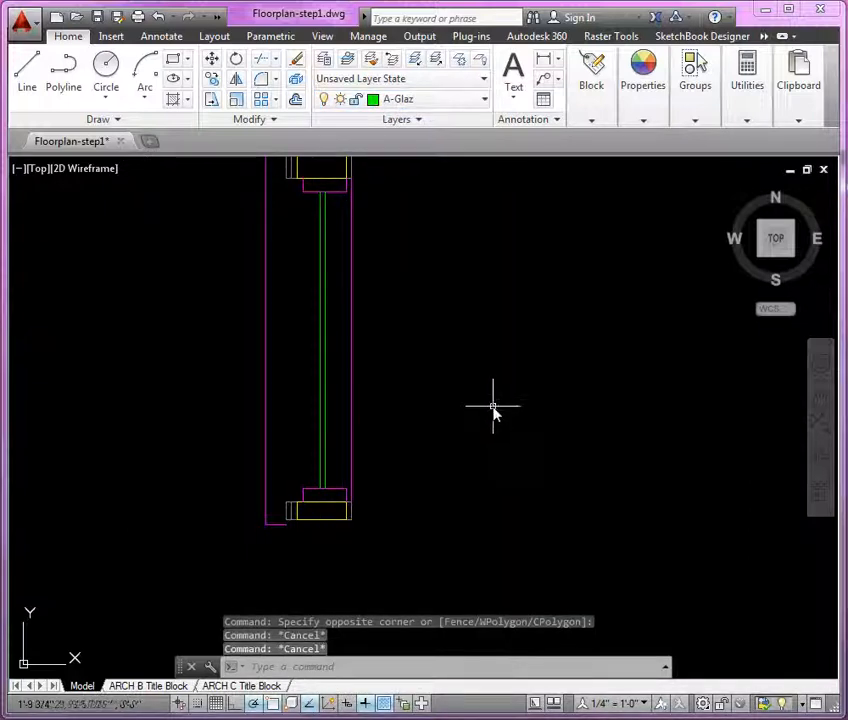
# Mirror the exploded west window's lines, except the short lower sill line, about a horizontal line through the middle post's midpoint, keeping the originals.
pyautogui.scroll(-2, 491, 405)
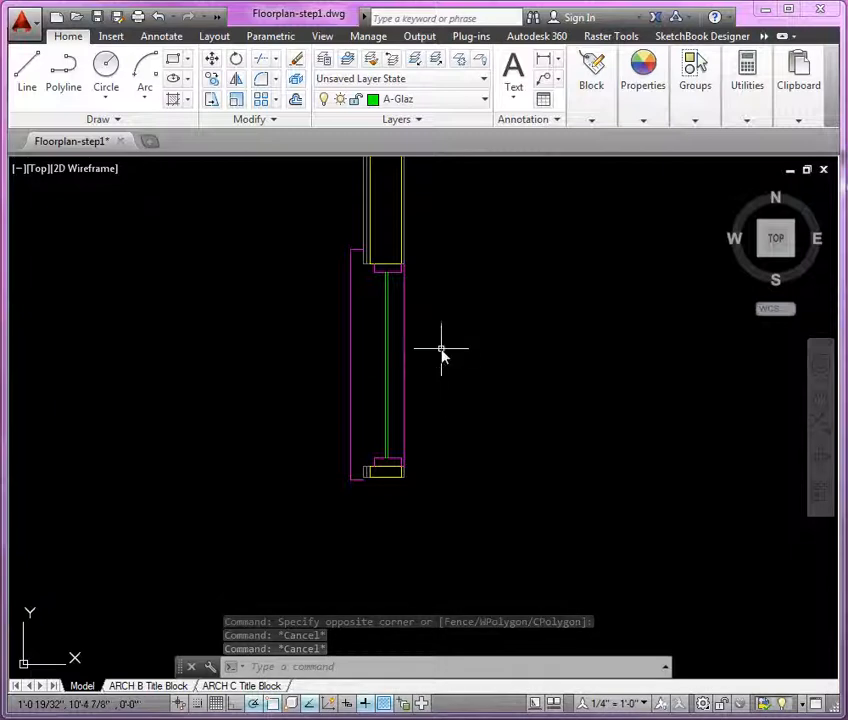
pyautogui.scroll(4, 428, 300)
pyautogui.click(408, 260)
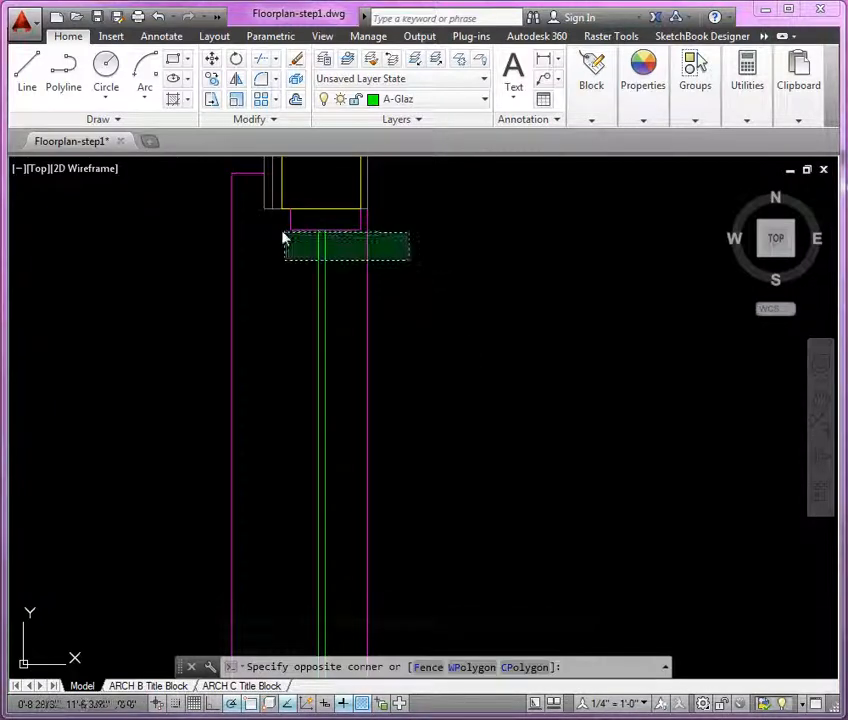
pyautogui.click(278, 228)
pyautogui.click(243, 174)
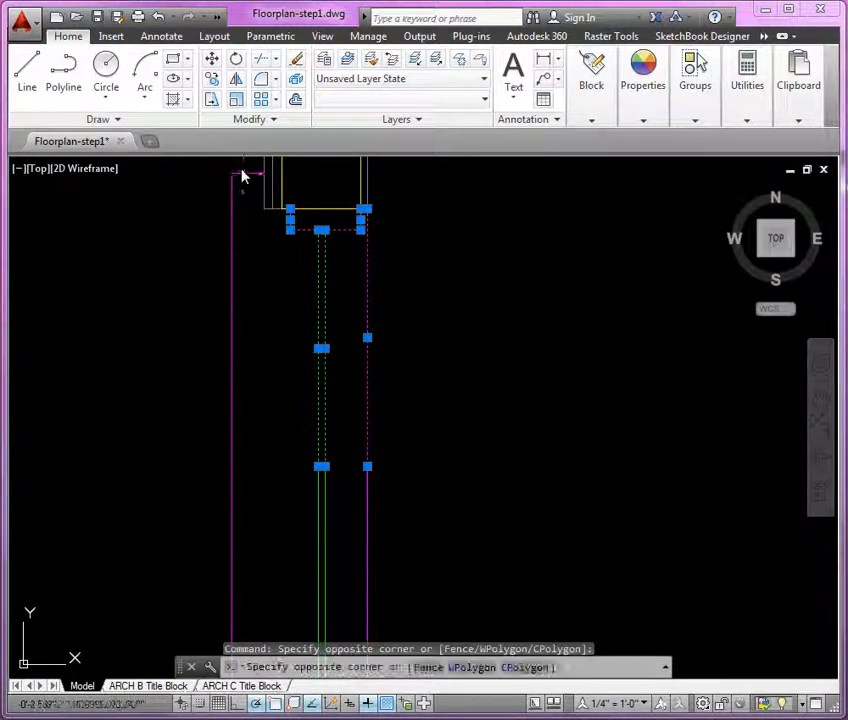
pyautogui.click(218, 228)
pyautogui.scroll(-4, 471, 227)
pyautogui.scroll(2, 467, 350)
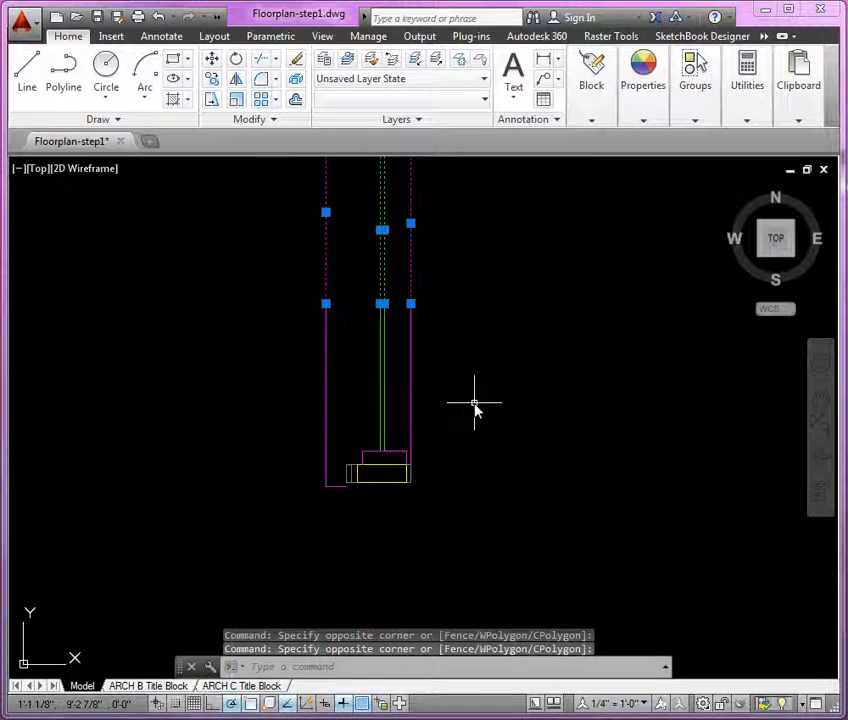
pyautogui.click(465, 400)
pyautogui.click(299, 313)
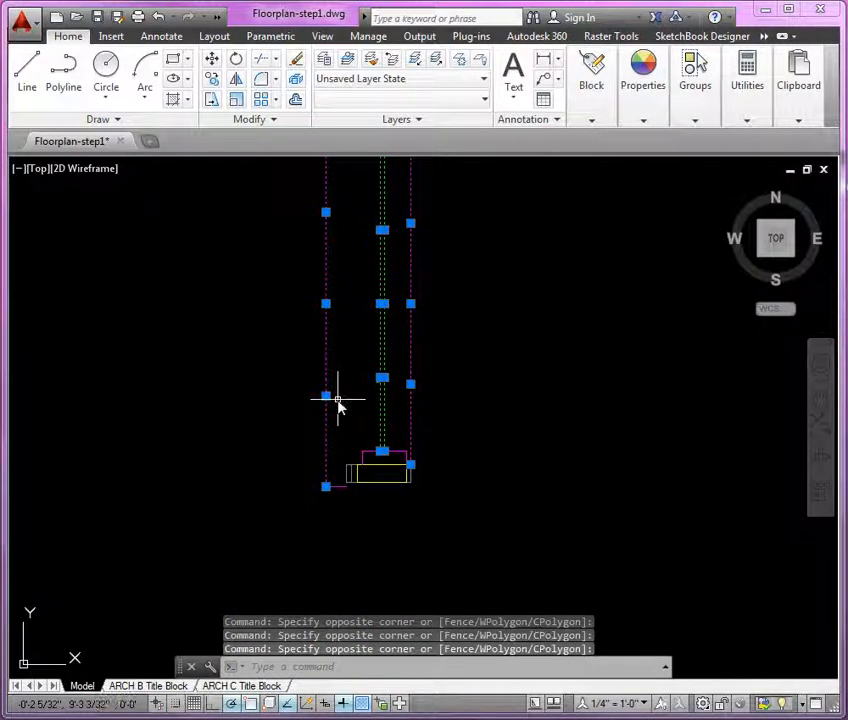
pyautogui.scroll(4, 350, 475)
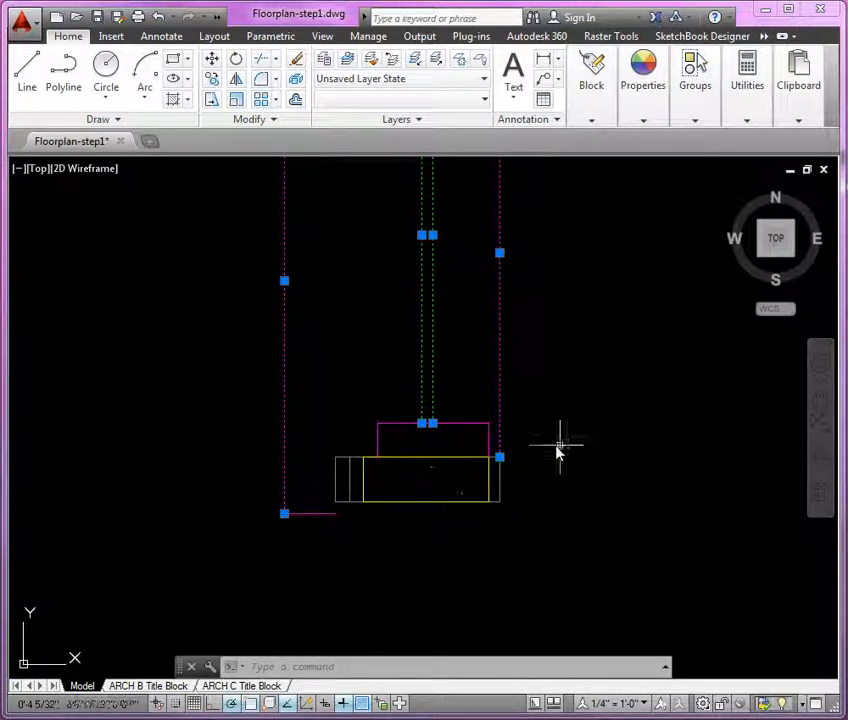
pyautogui.click(490, 427)
pyautogui.click(378, 430)
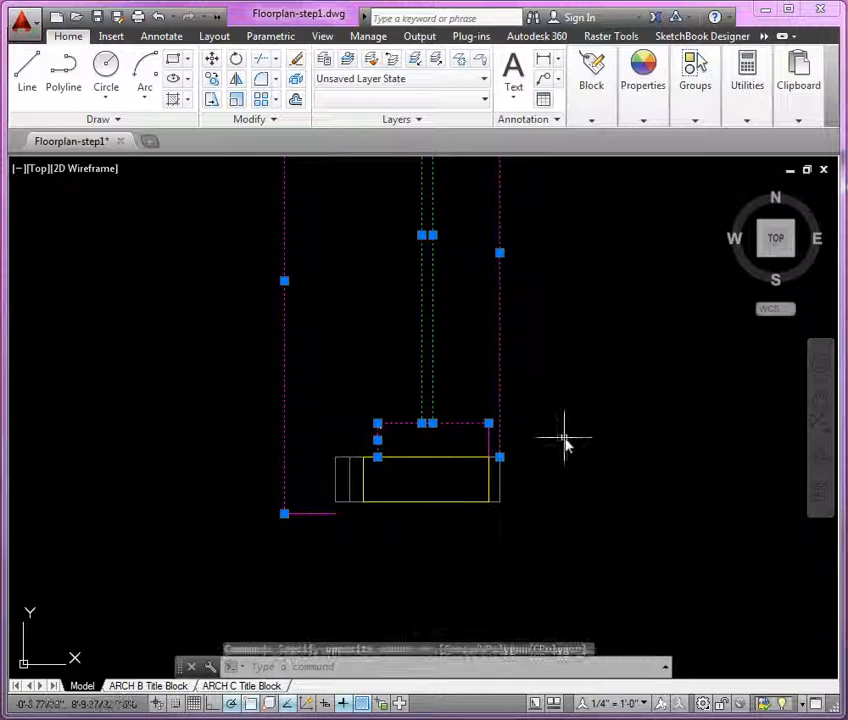
pyautogui.click(537, 430)
pyautogui.click(473, 438)
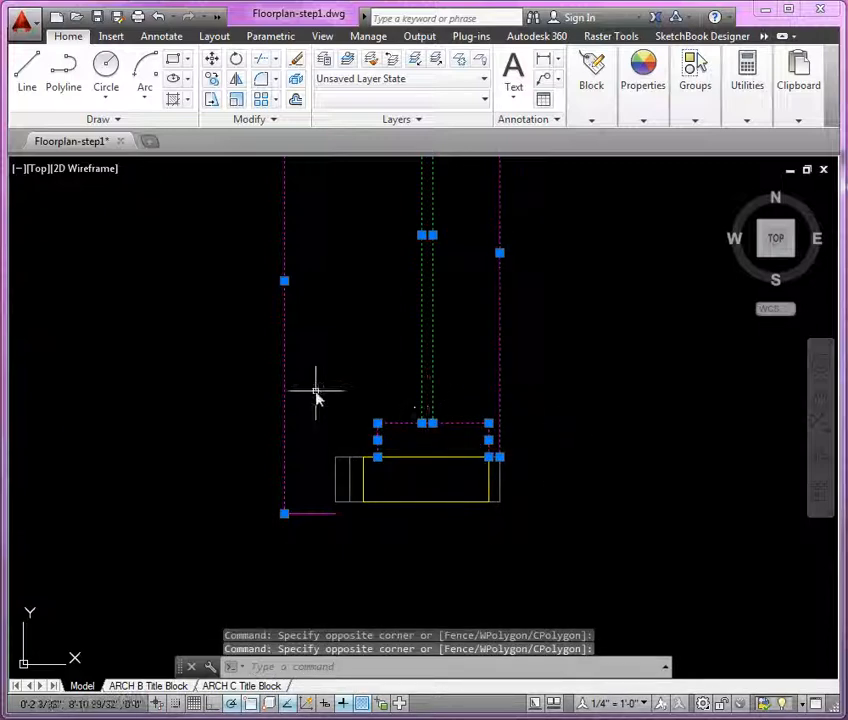
pyautogui.write('MI')
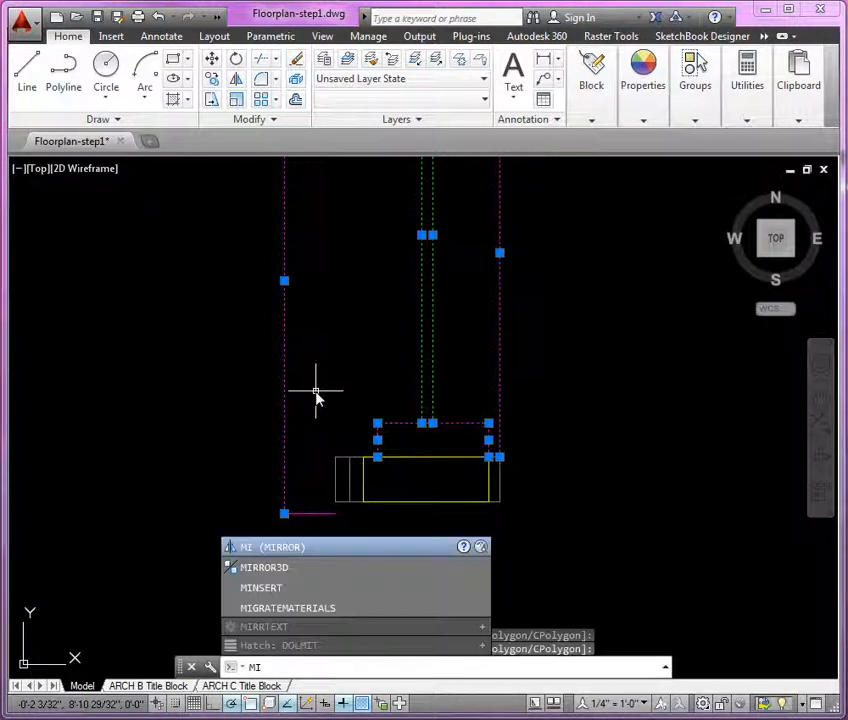
pyautogui.press('Return')
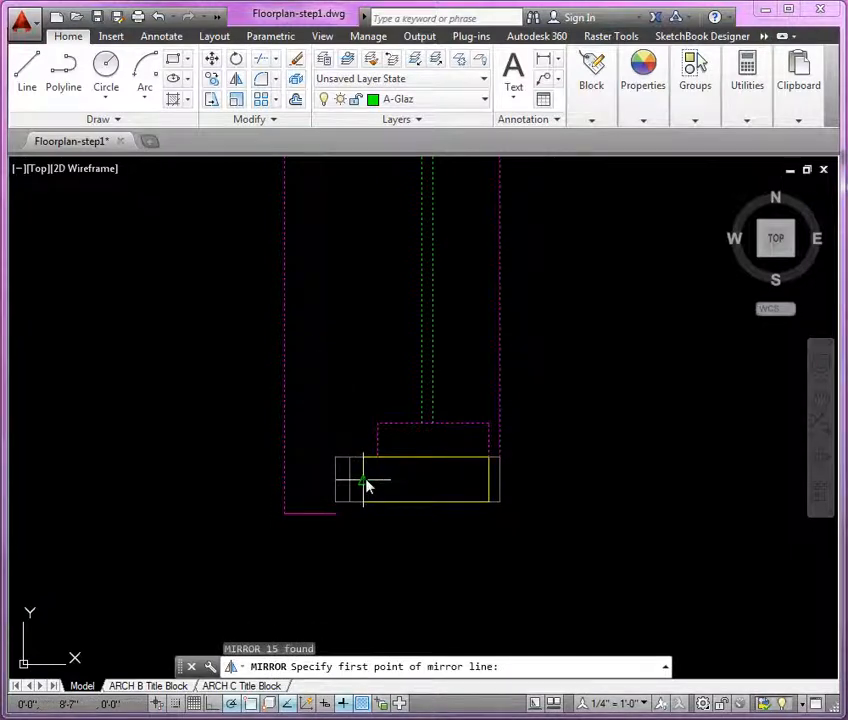
pyautogui.click(366, 485)
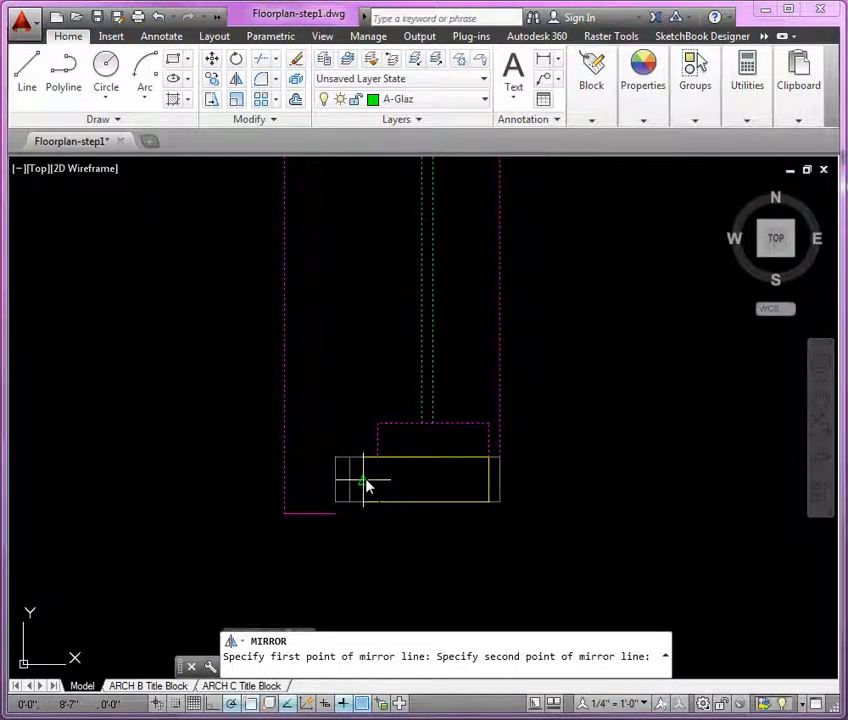
pyautogui.click(220, 483)
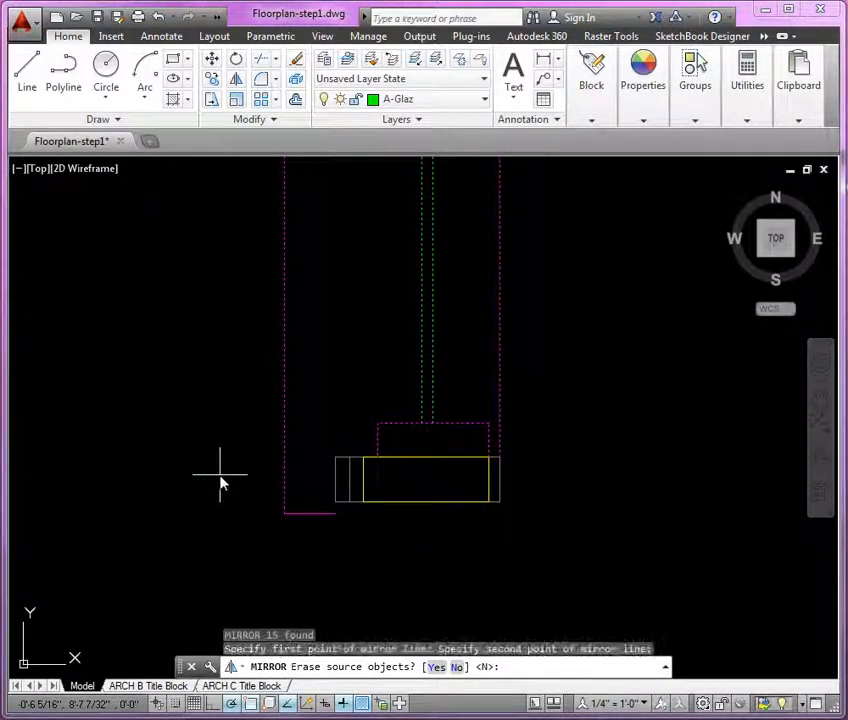
pyautogui.press('Return')
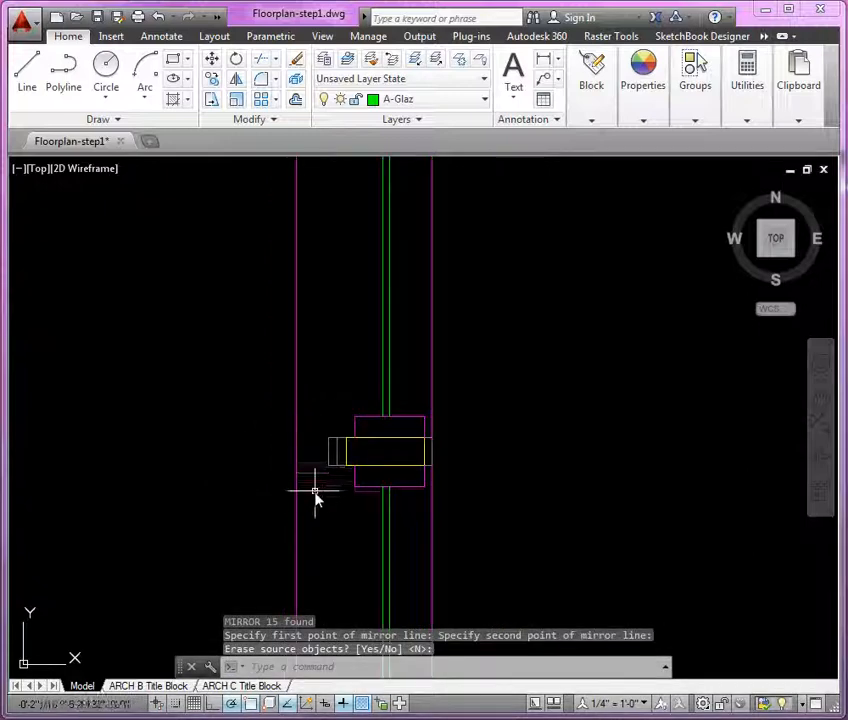
# Erase the short sill line beside the middle post and stretch the upper outer sill line's lower end to meet the lower sill line's end.
pyautogui.click(312, 483)
pyautogui.click(305, 469)
pyautogui.press('Delete')
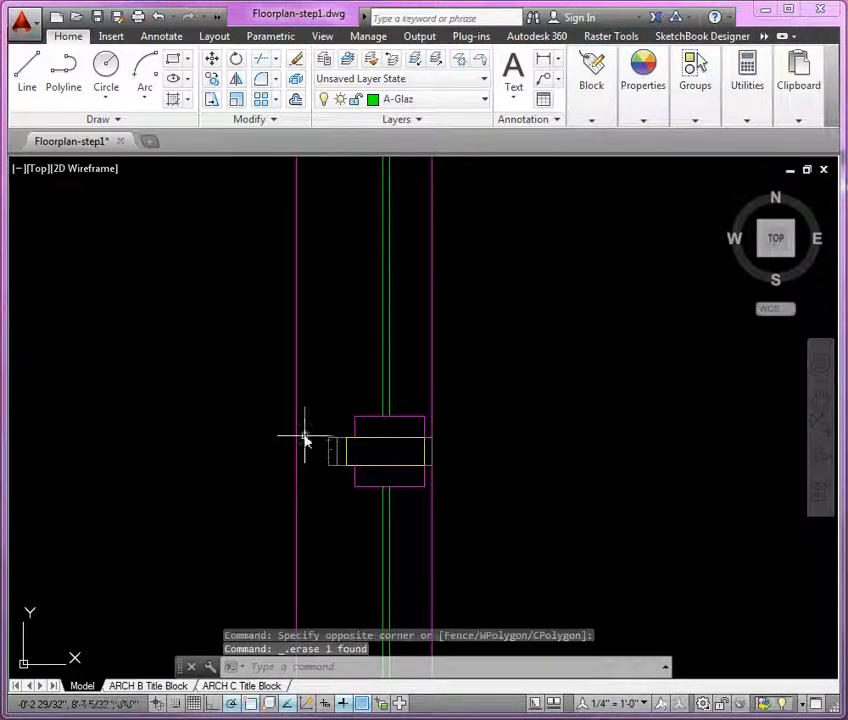
pyautogui.click(297, 428)
pyautogui.click(297, 496)
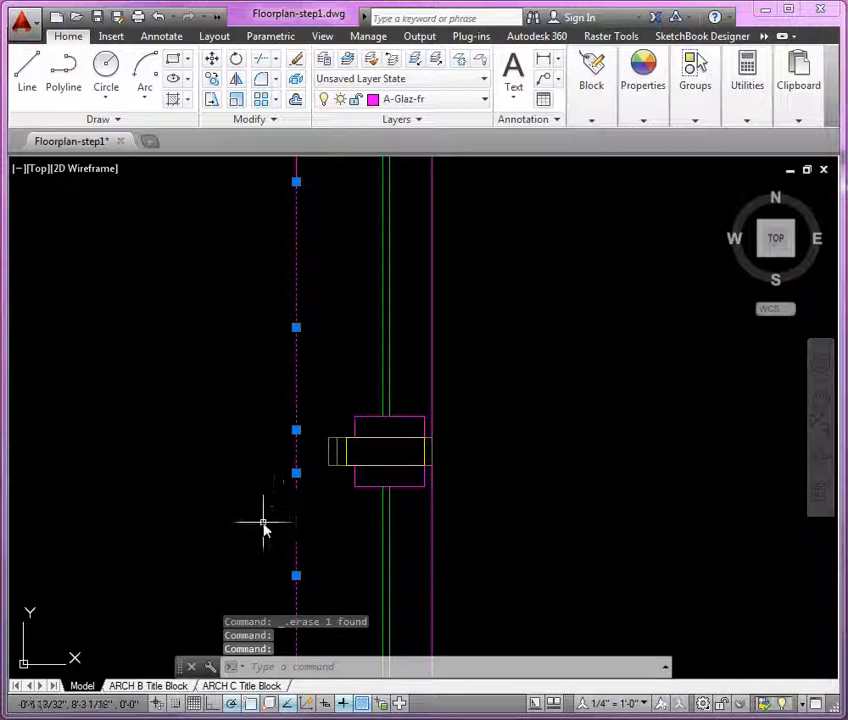
pyautogui.click(294, 471)
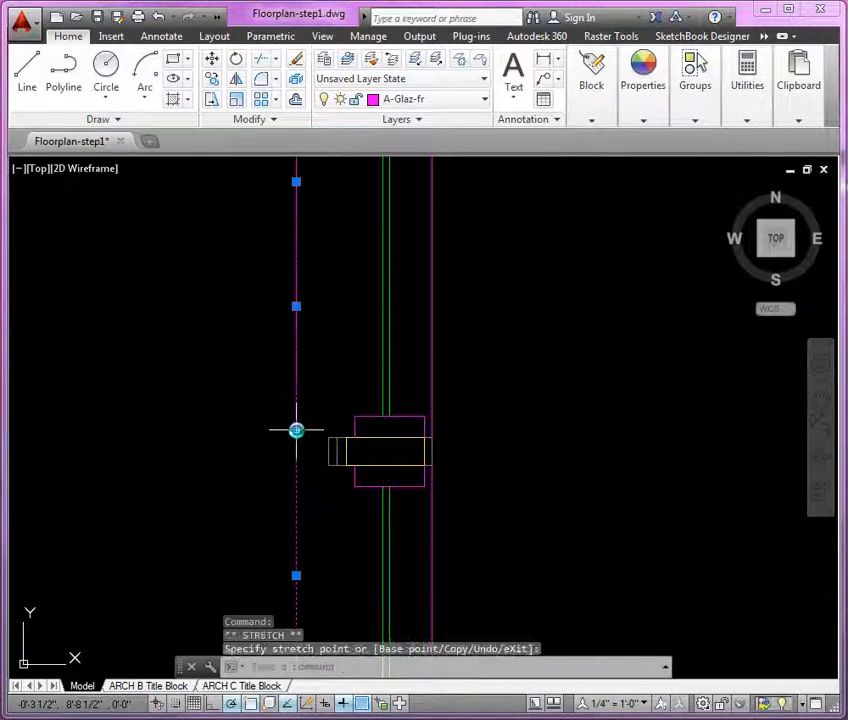
pyautogui.press('Escape')
# Insert block win1 in the west wall's upper opening at the midpoint of the wall end above it, rotated to run down the opening.
pyautogui.scroll(-3, 335, 413)
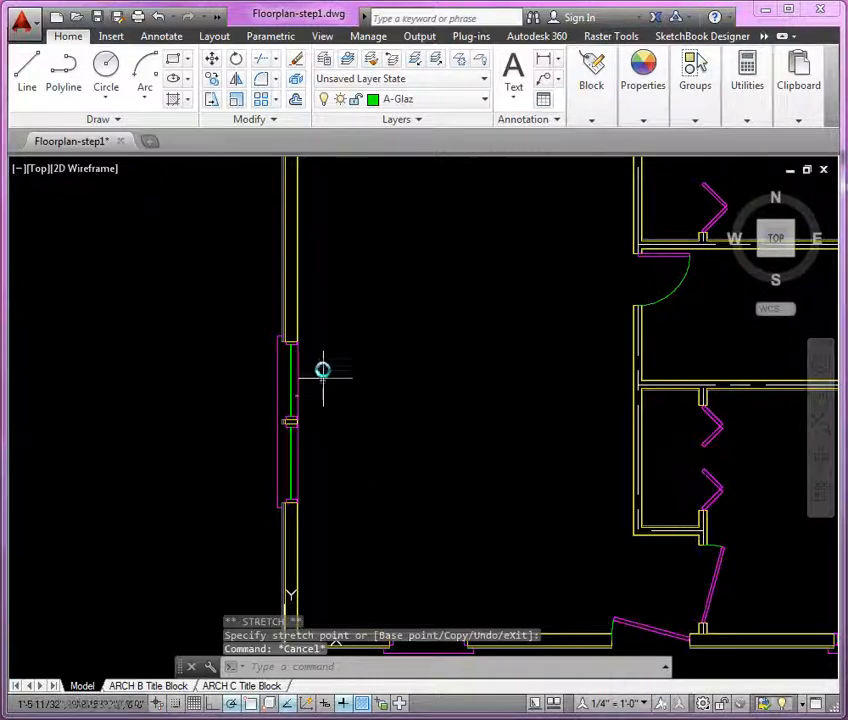
pyautogui.scroll(-2, 323, 376)
pyautogui.moveTo(357, 415); pyautogui.dragTo(325, 554, button='middle')
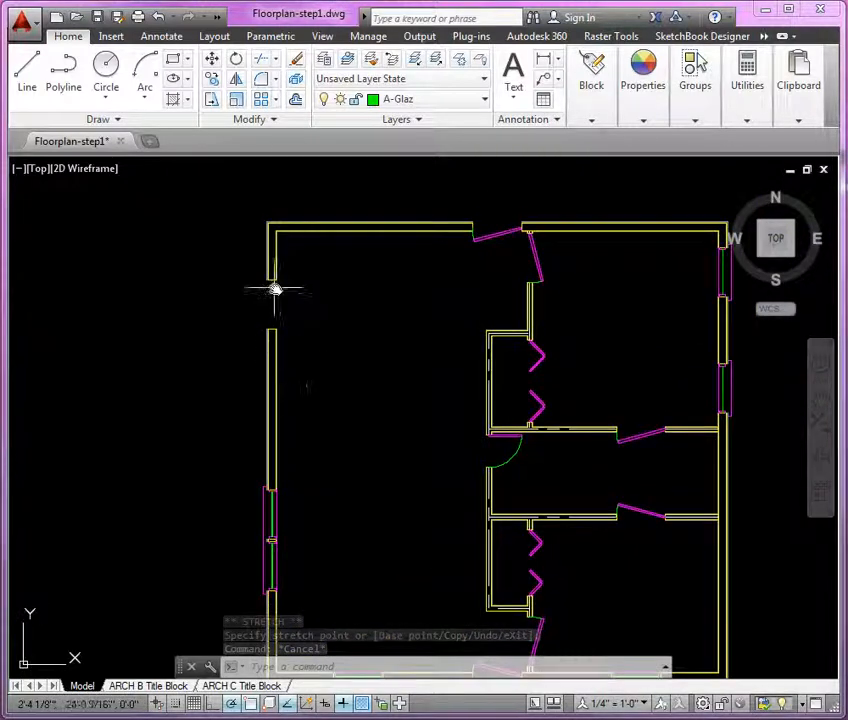
pyautogui.scroll(5, 275, 289)
pyautogui.moveTo(276, 293); pyautogui.dragTo(372, 363, button='middle')
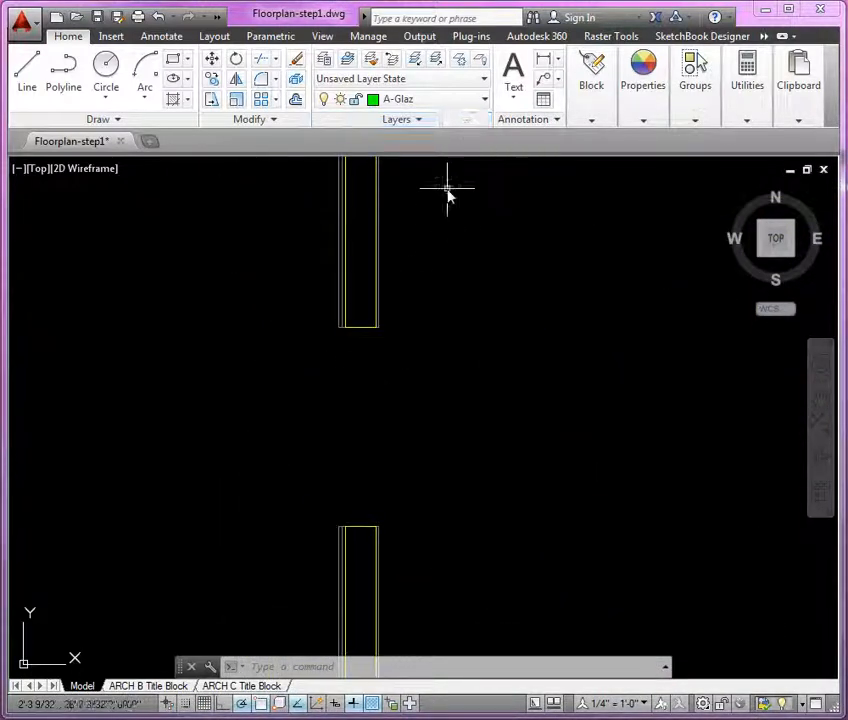
pyautogui.write('i')
pyautogui.press('Return')
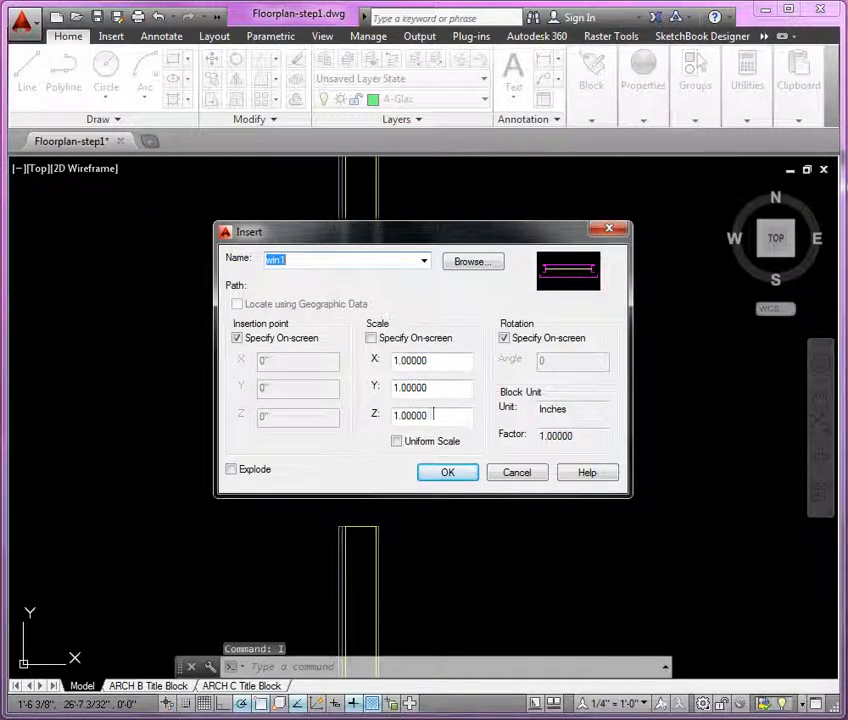
pyautogui.click(447, 474)
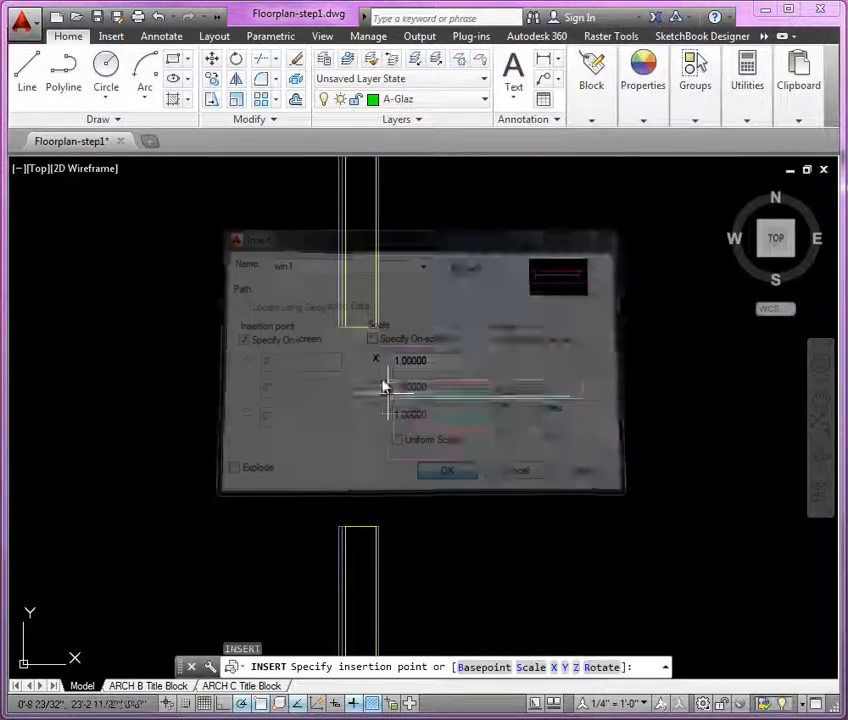
pyautogui.click(362, 334)
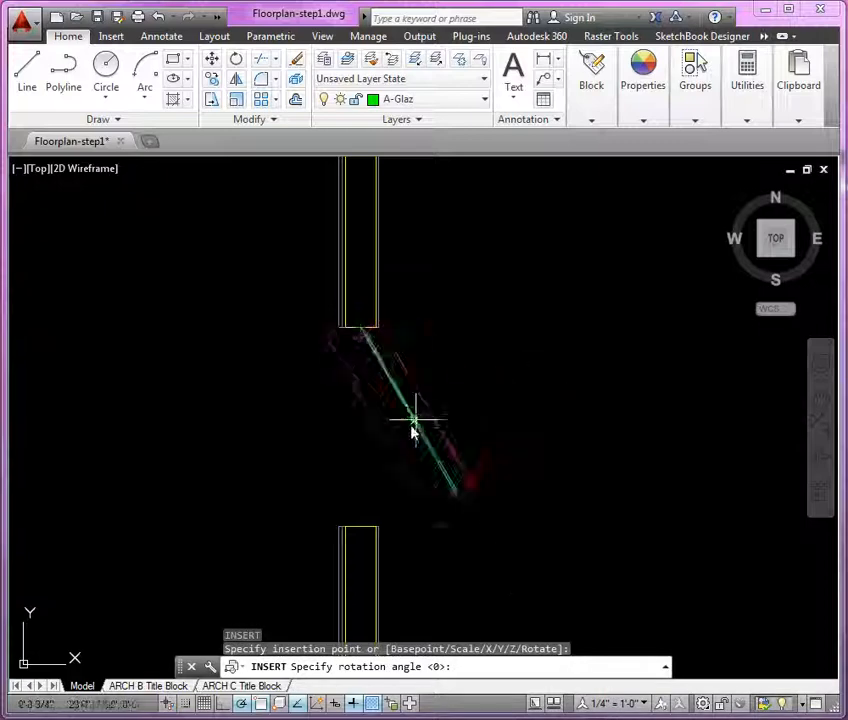
pyautogui.click(362, 452)
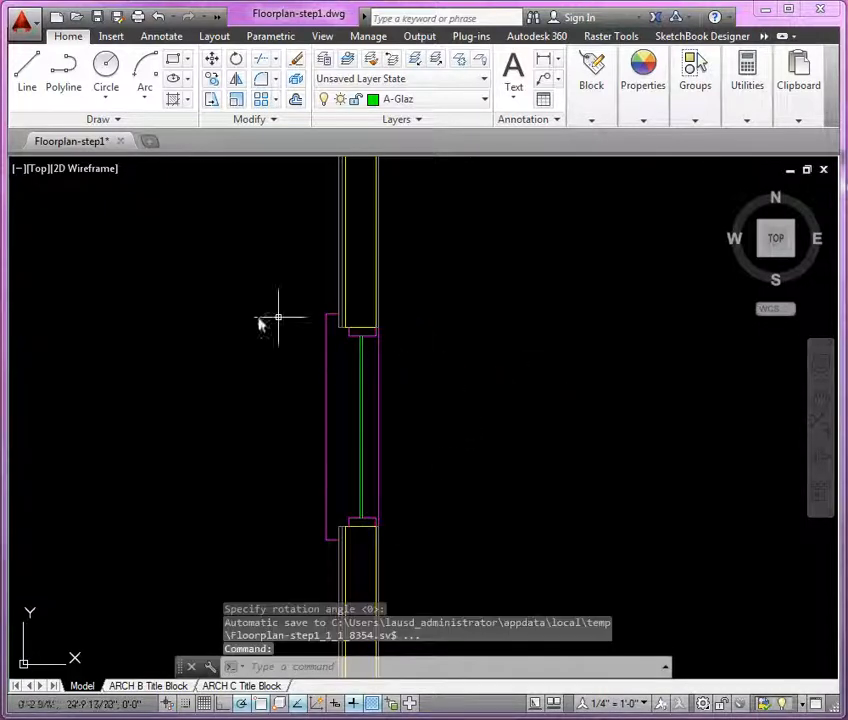
# Zoom to the drawing's extents to view the whole floor plan.
pyautogui.scroll(-5, 218, 307)
pyautogui.write('z')
pyautogui.press('Return')
pyautogui.write('e')
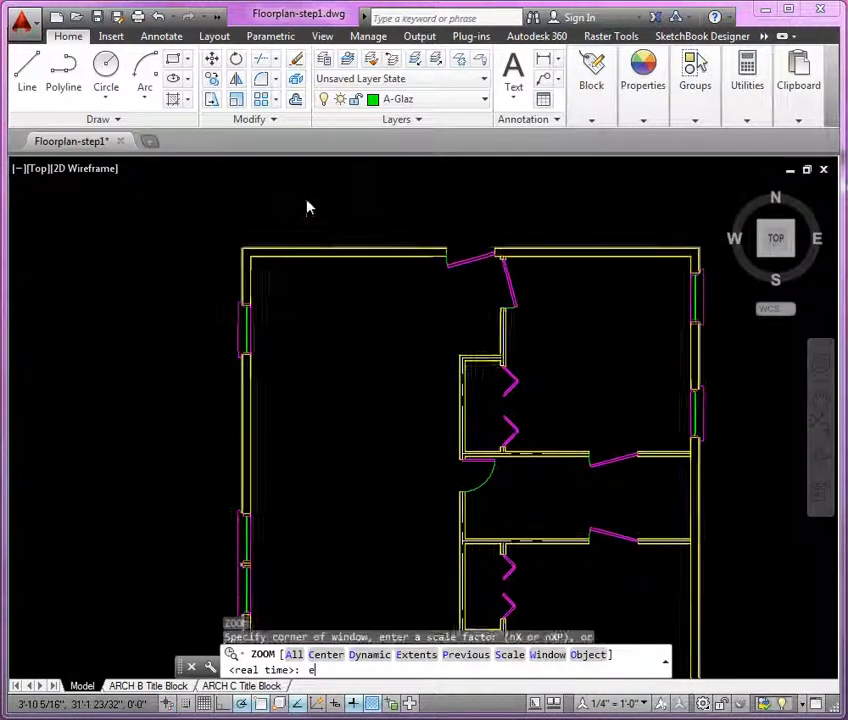
pyautogui.press('Return')
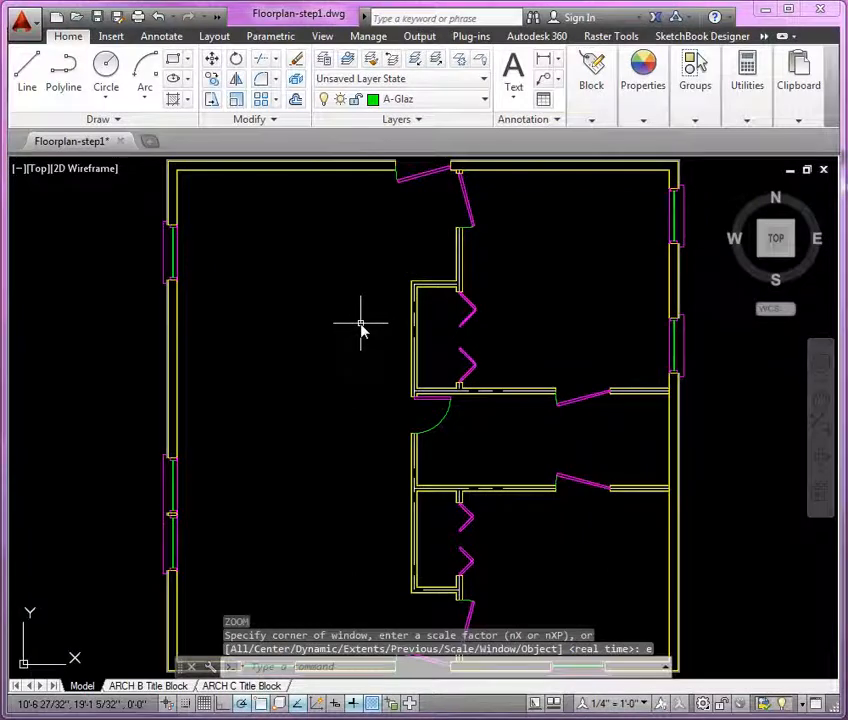